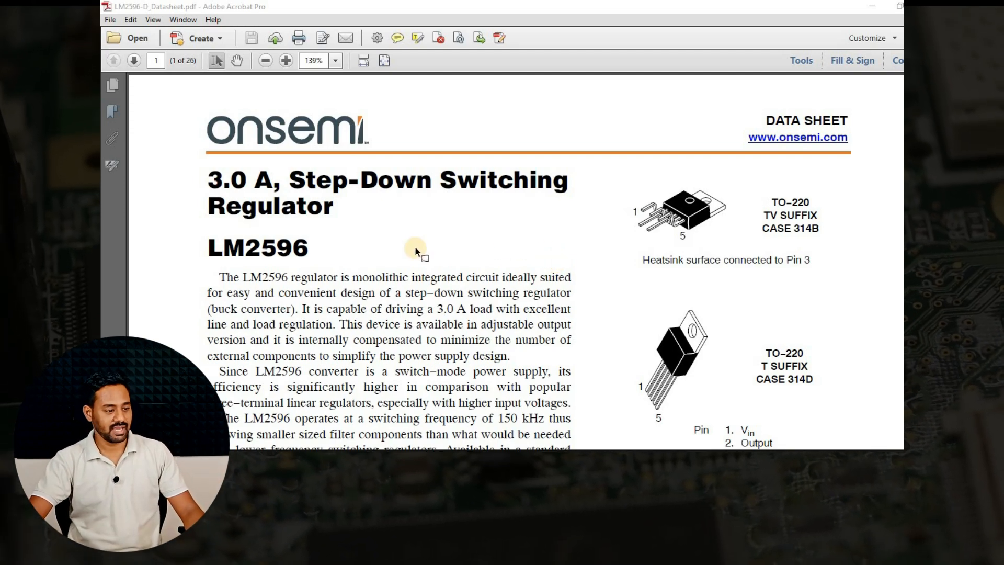
Review the LM2596 datasheet's description, pin list, package variants, features and typical application circuit.
scroll(416, 251, "down", 3)
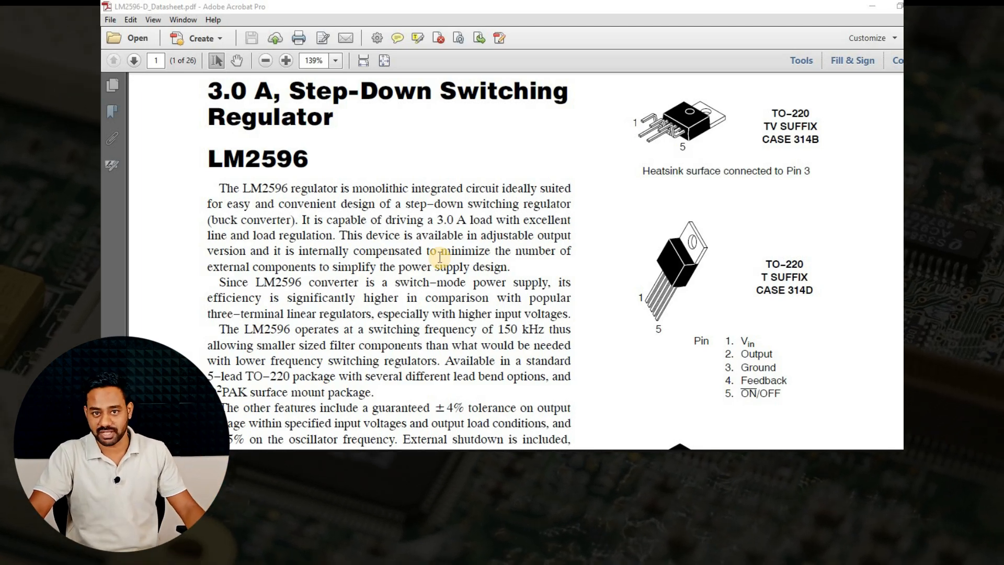
scroll(440, 257, "down", 3)
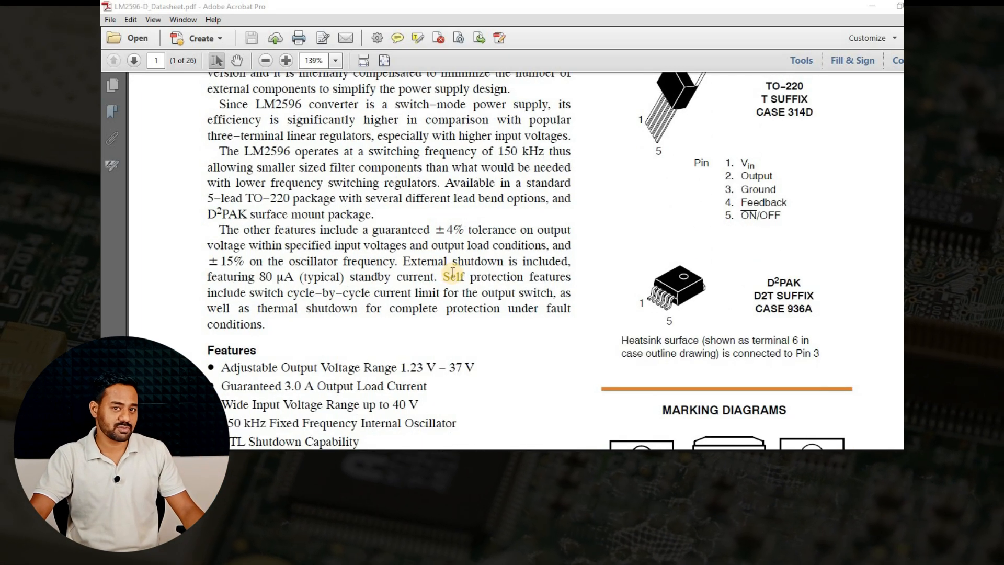
scroll(453, 272, "up", 6)
scroll(564, 284, "down", 5)
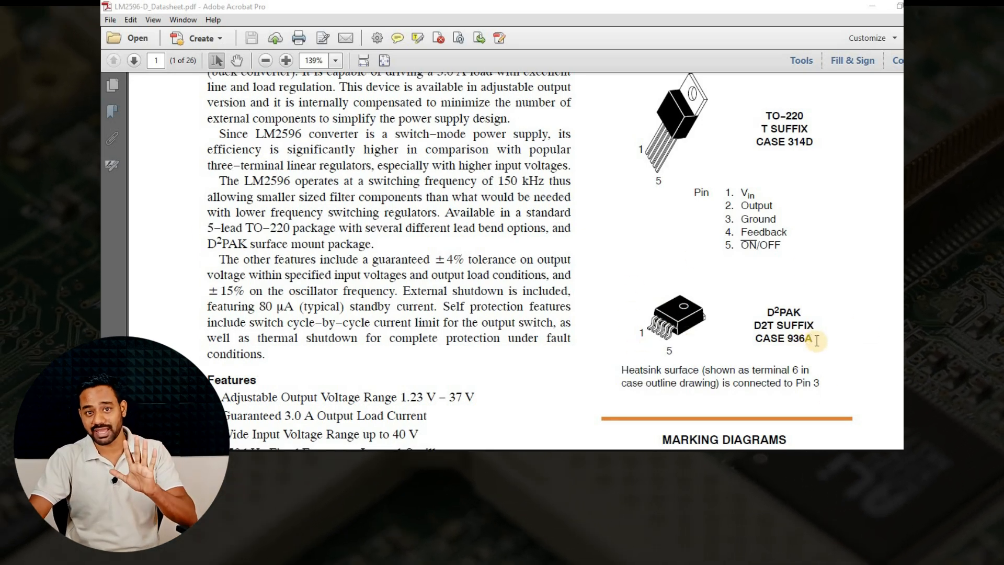
scroll(523, 273, "down", 10)
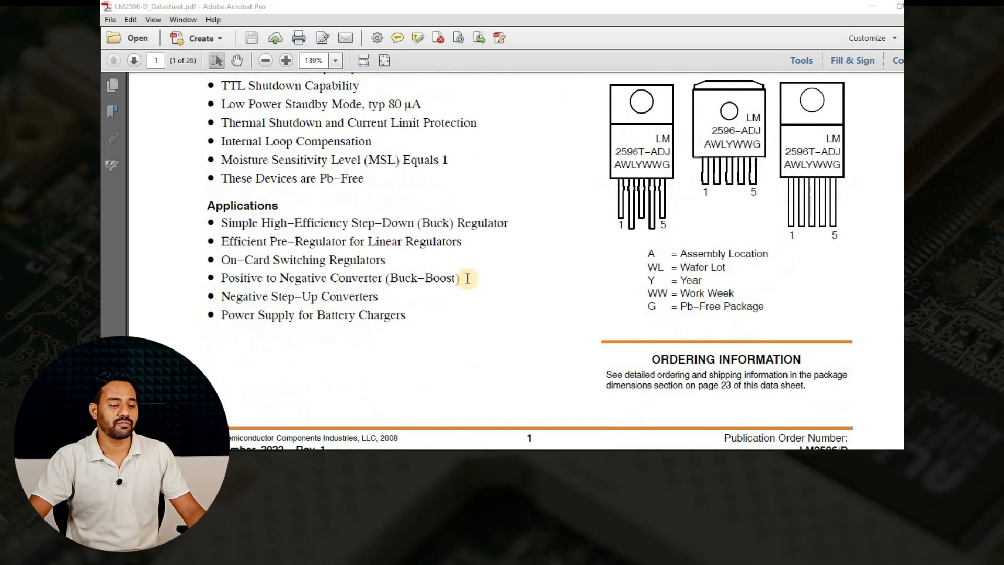
scroll(472, 287, "down", 3)
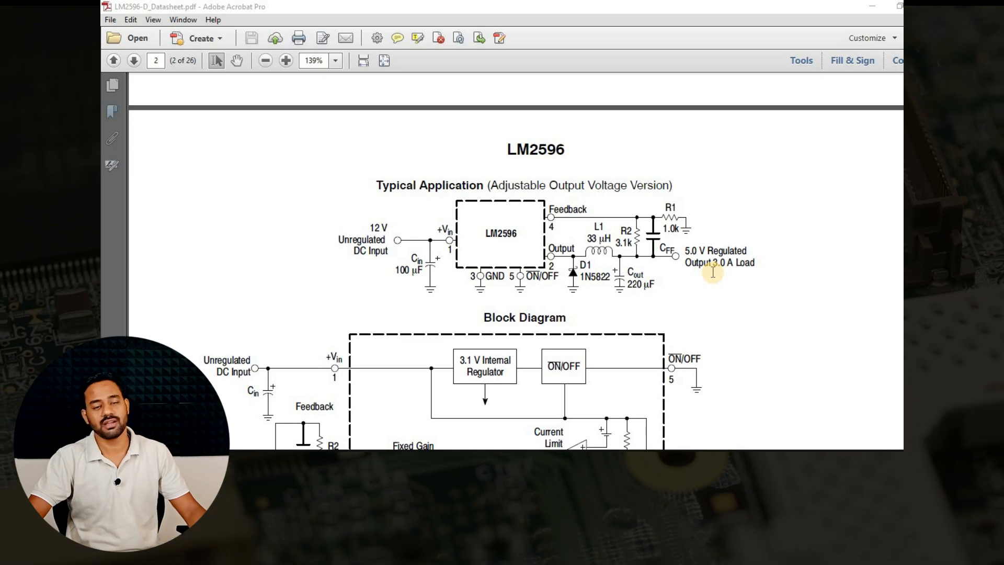
Examine the D2PAK 5-lead case outline drawings, the dimension table and the recommended mounting footprint in the datasheet.
scroll(593, 238, "down", 10)
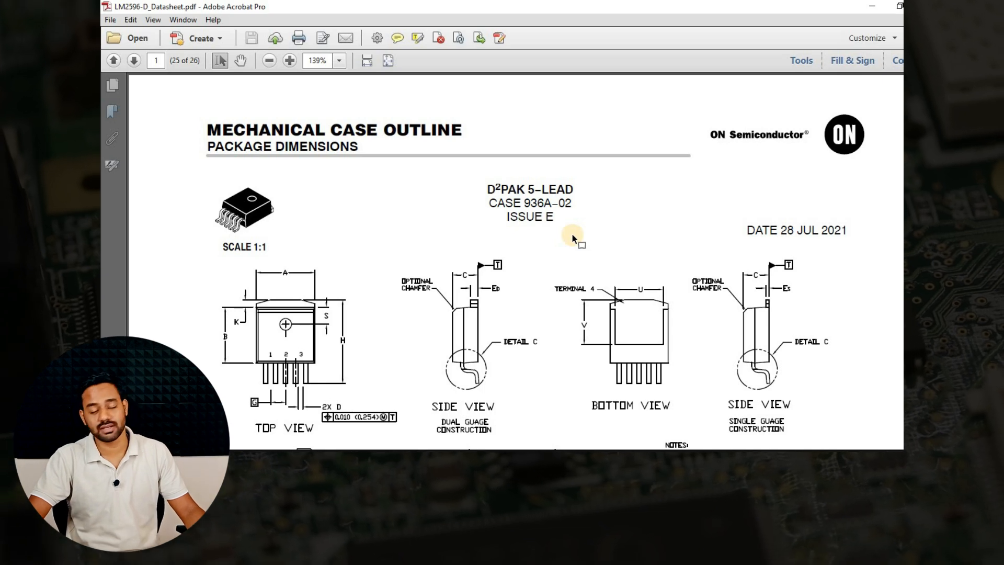
scroll(387, 259, "down", 3)
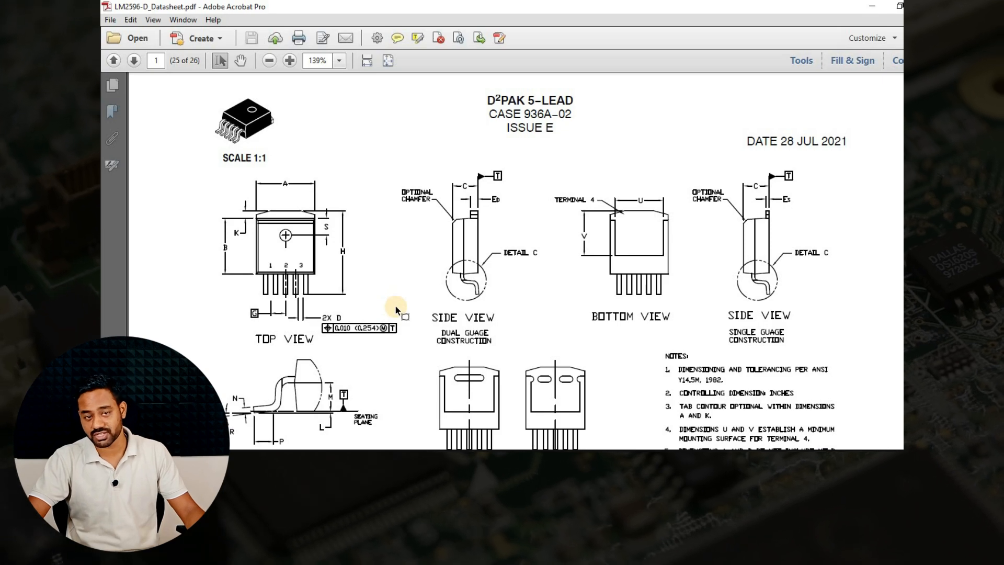
scroll(573, 222, "down", 10)
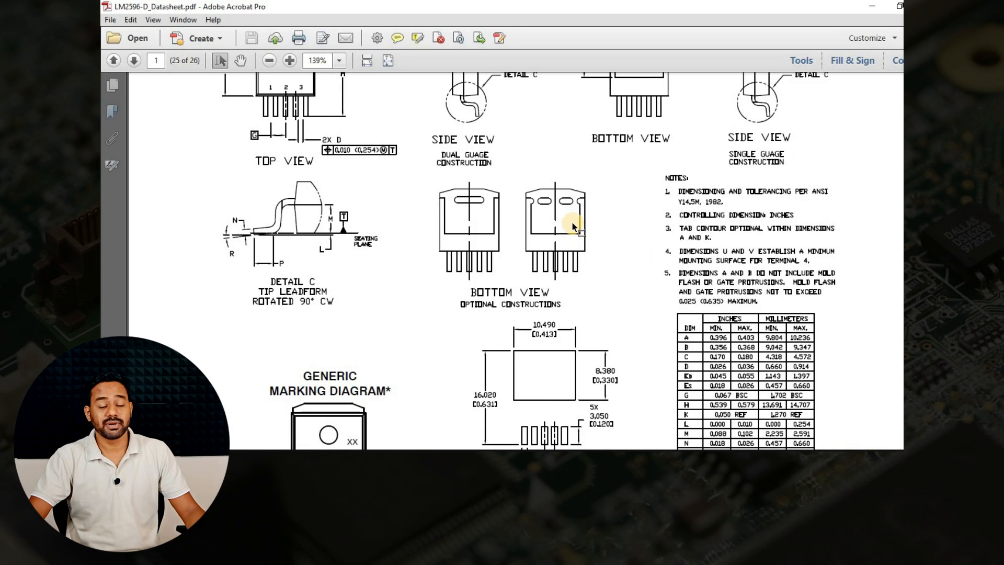
scroll(580, 267, "up", 3, "ctrl")
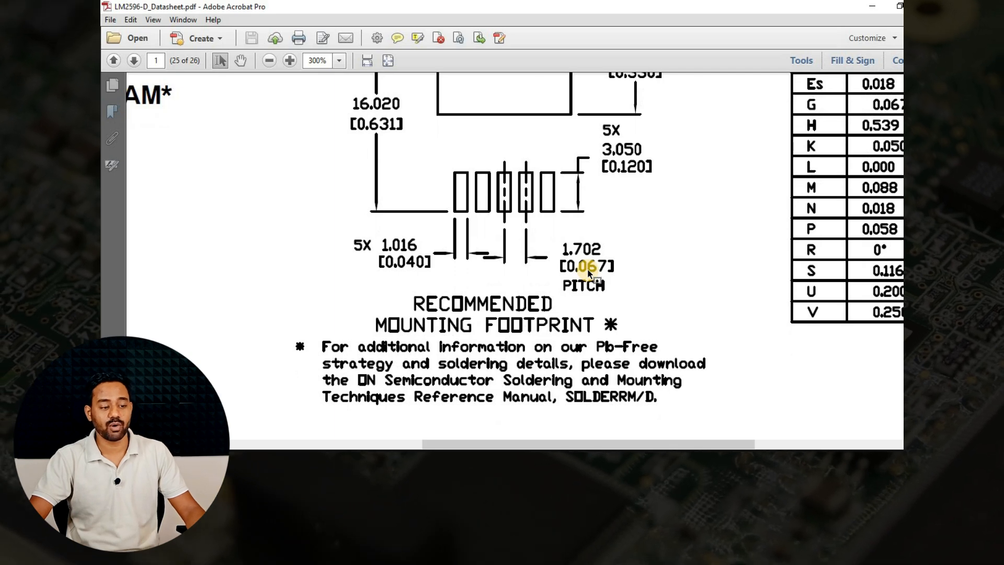
scroll(587, 269, "up", 2)
scroll(586, 268, "down", 1, "ctrl")
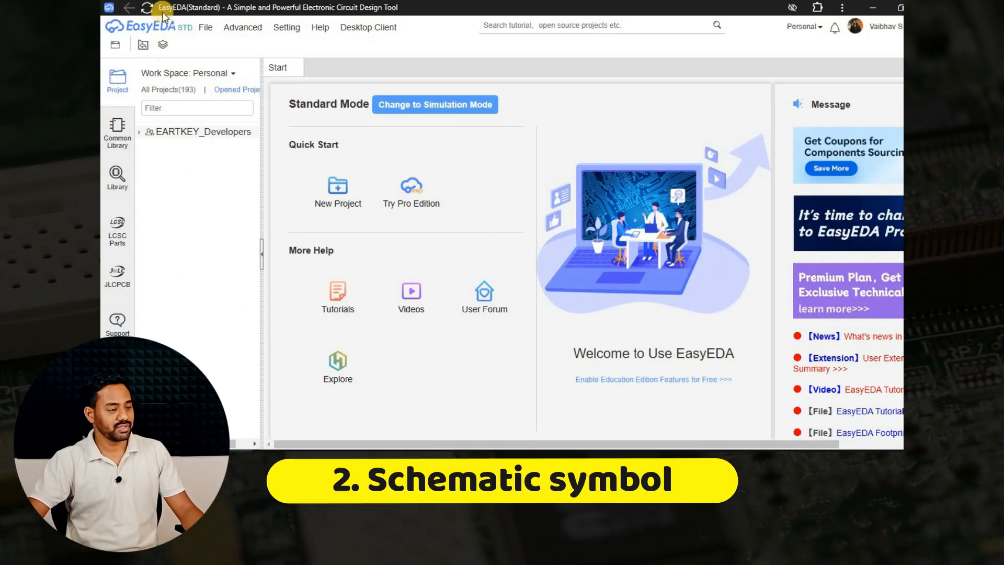
Switch to EasyEDA and create a new schematic symbol.
left_click(202, 29)
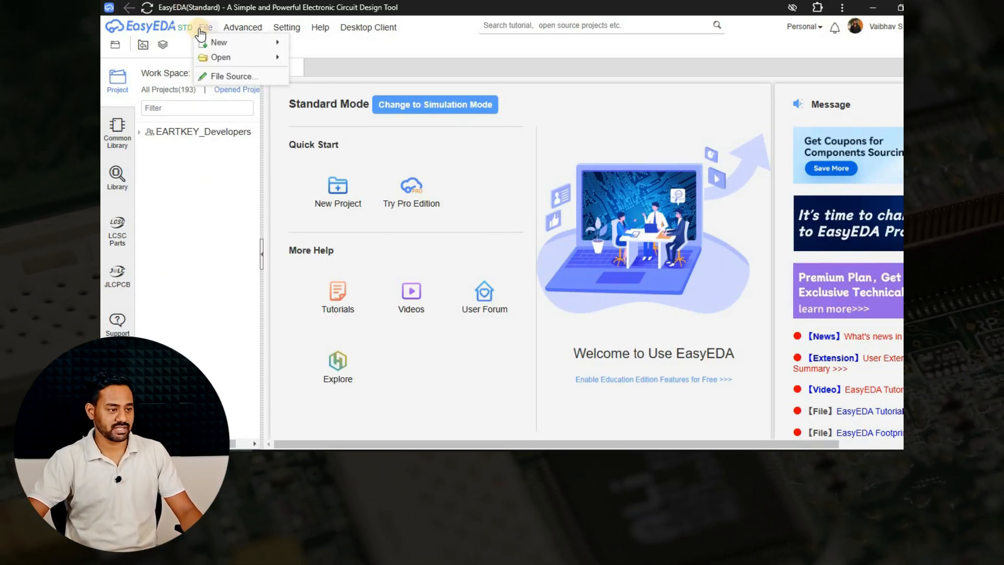
mouse_move(212, 42)
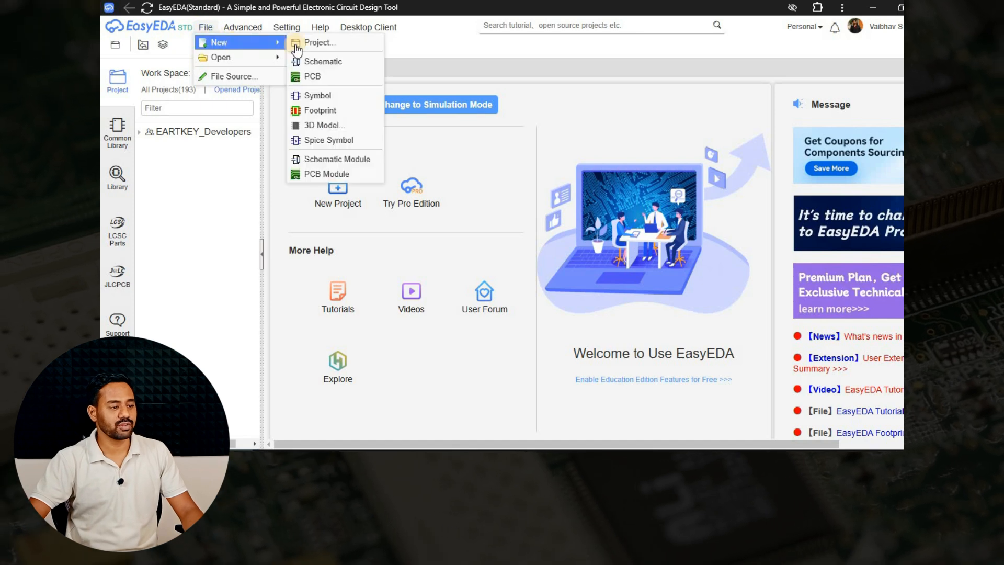
left_click(311, 93)
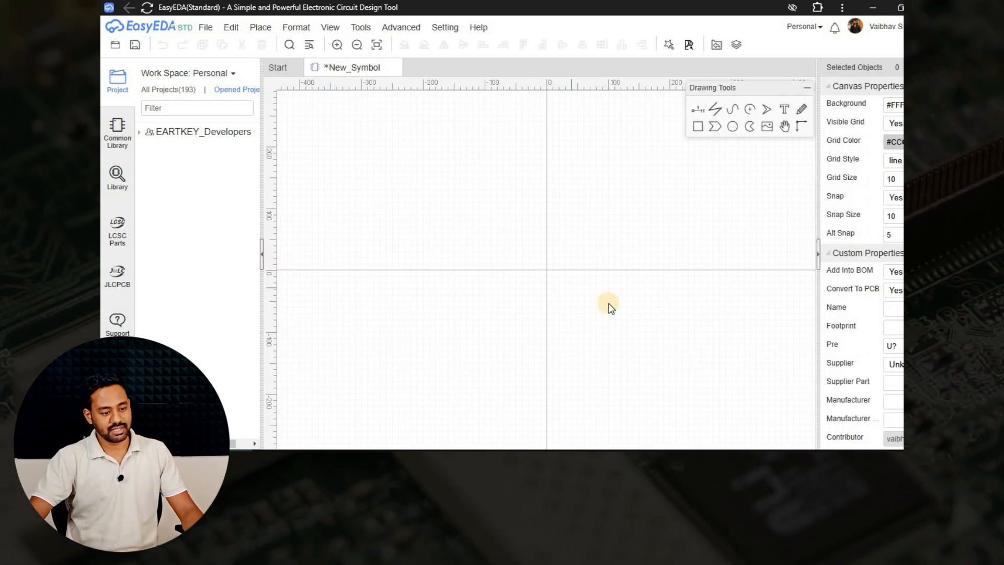
Place pins 1 and 2 facing left at X -40, Y 10 and -10, and pin 3 facing down at 0, -50.
left_click(697, 109)
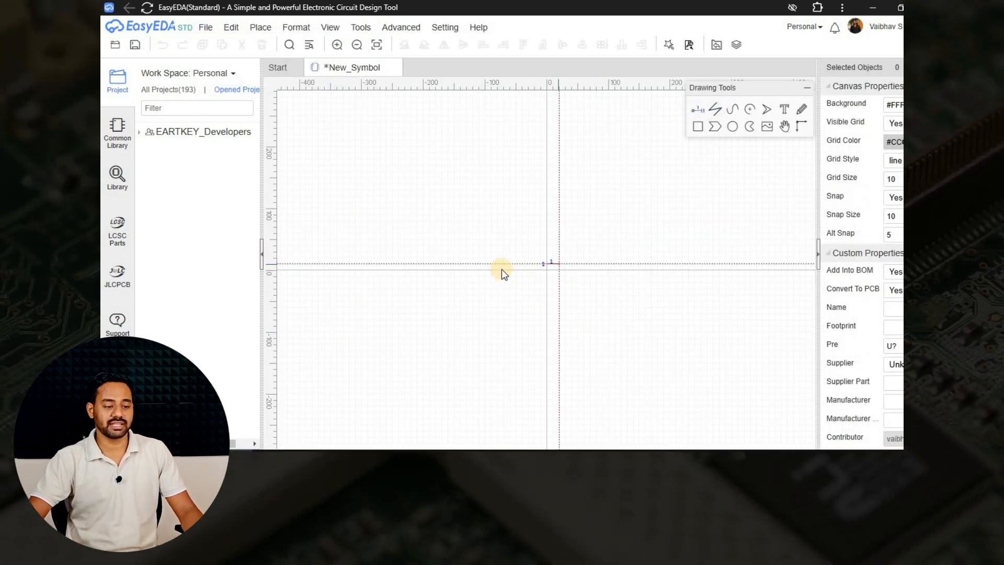
scroll(526, 245, "up", 4)
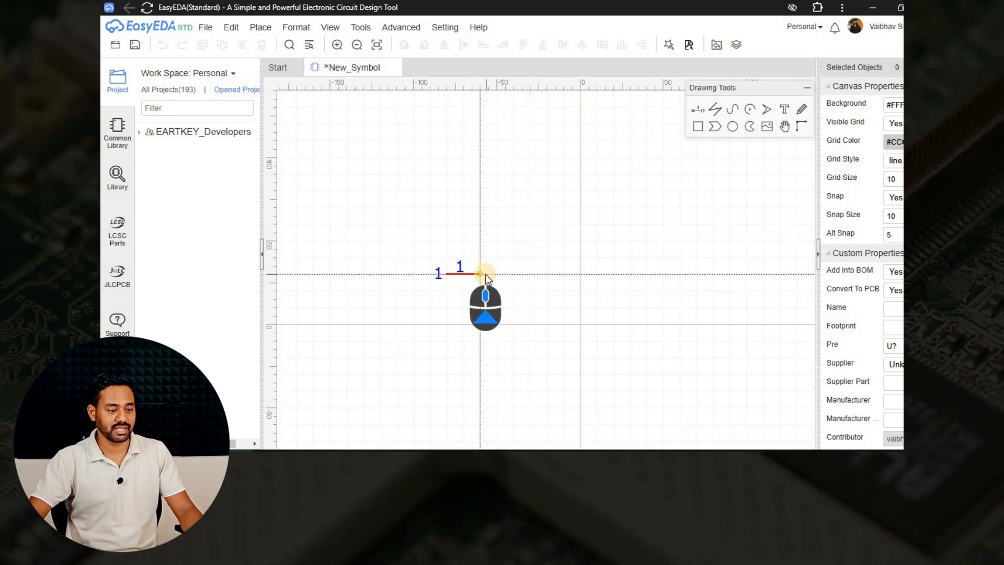
key("space")
key("space")
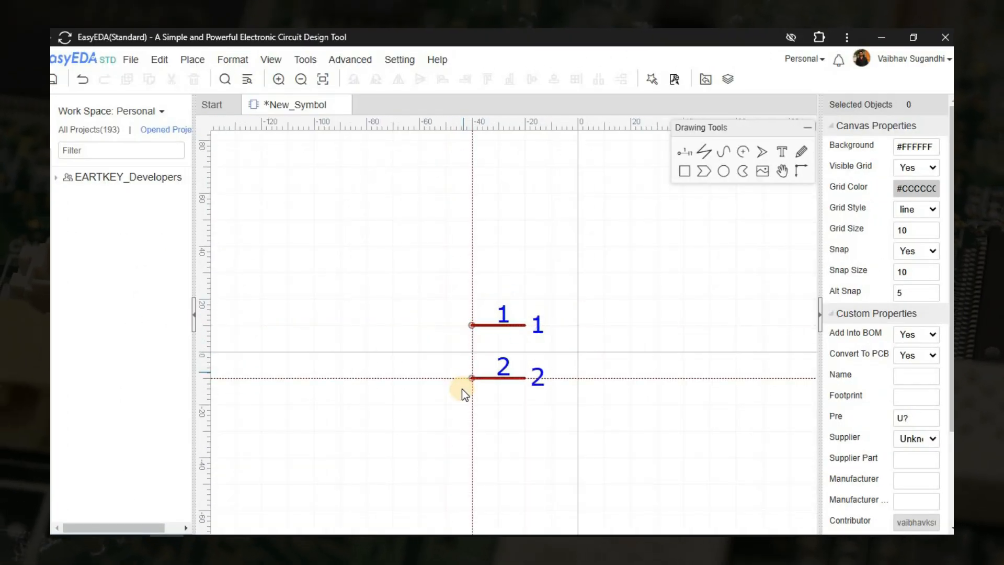
left_click(471, 378)
key("space")
left_click(577, 482)
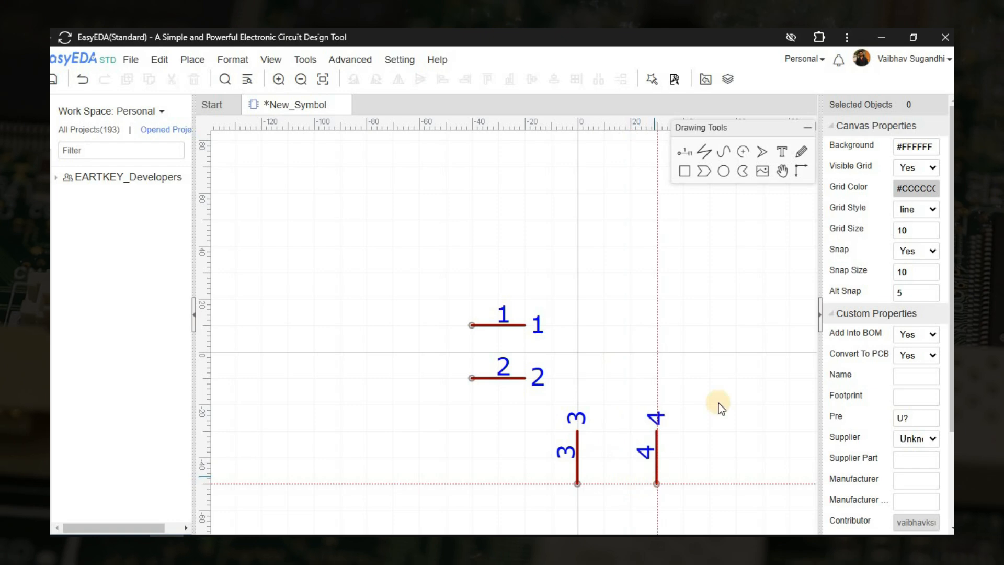
Place pins 4 and 5 facing right at X 50, Y -10 and 10, and finish pin placement.
key("space")
left_click(714, 380)
left_click(704, 327)
right_click(704, 327)
Move pins 1 and 2 together 20 units to the left, to start at X -60.
right_click_drag(612, 421, 571, 427)
scroll(460, 309, "up", 2)
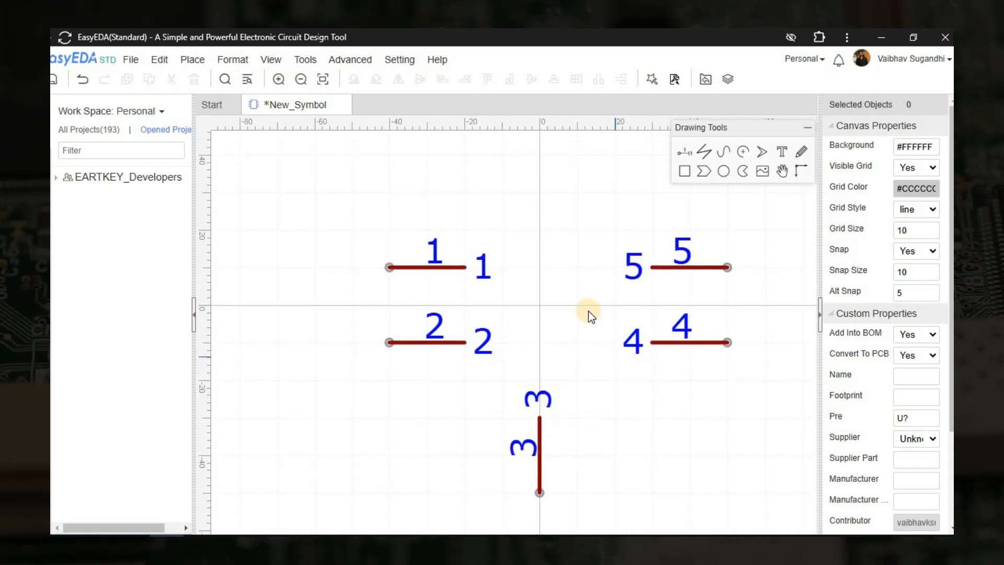
left_click_drag(354, 196, 565, 445)
left_click_drag(541, 395, 543, 384)
key("Left")
key("Left")
left_click(504, 374)
Name pin 1 VIN.
left_click(363, 267)
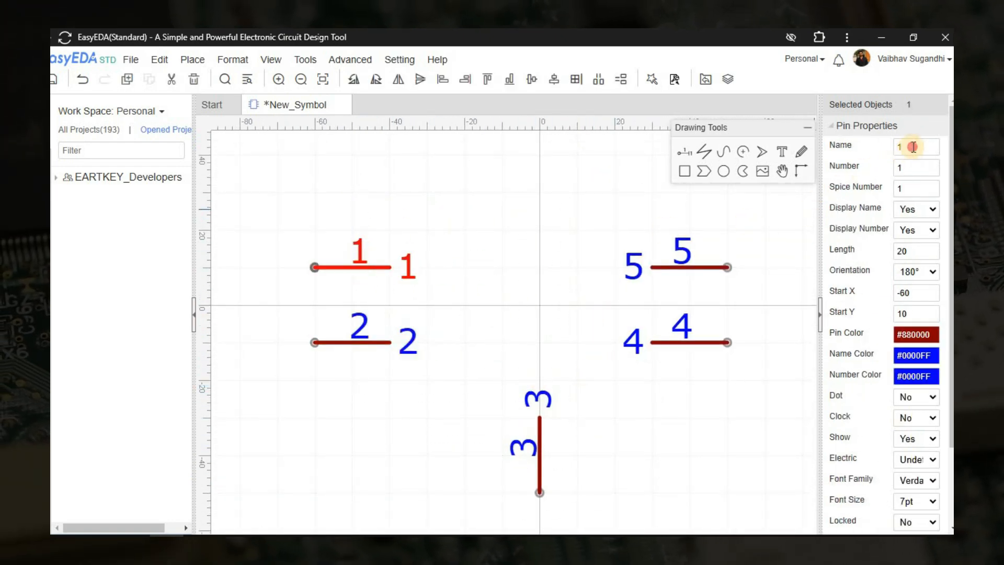
double_click(913, 147)
type("VI")
type("N")
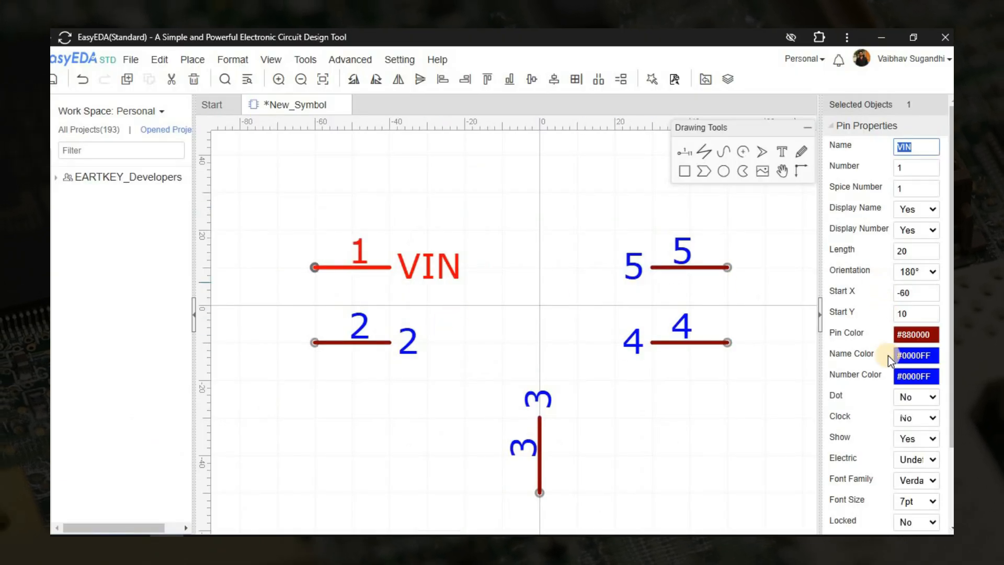
Set the VIN pin's electric type to Input, and check the pinout in the datasheet.
scroll(889, 357, "down", 3)
left_click(918, 361)
left_click(914, 395)
left_click(385, 344)
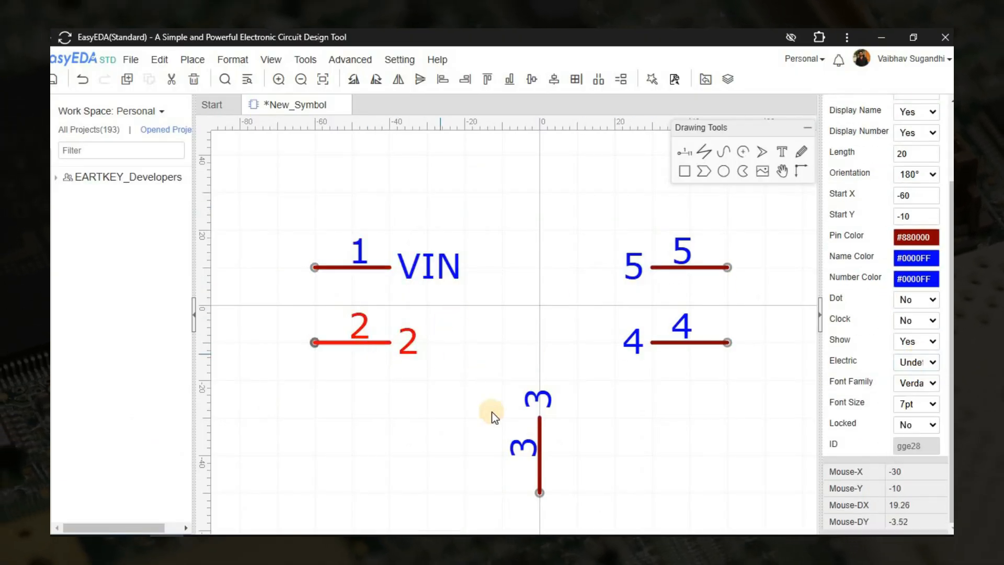
key("alt+Tab")
key("alt+Tab")
Set the VIN pin's electric type to Power.
left_click(386, 267)
left_click(917, 362)
left_click(914, 446)
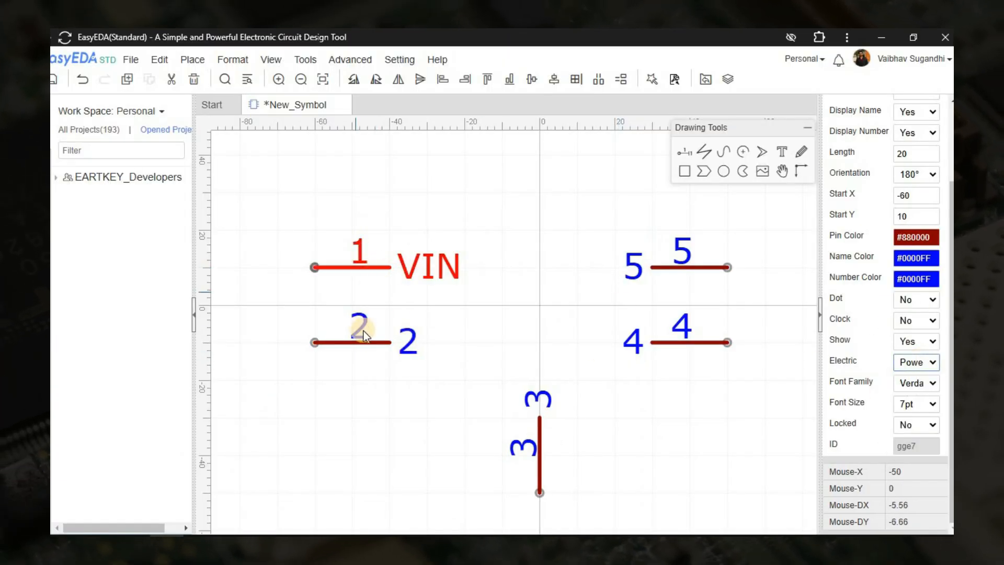
Check the datasheet pinout, and set pin 2's name to EN and its number to 5.
left_click(362, 343)
key("alt+Tab")
key("alt+Tab")
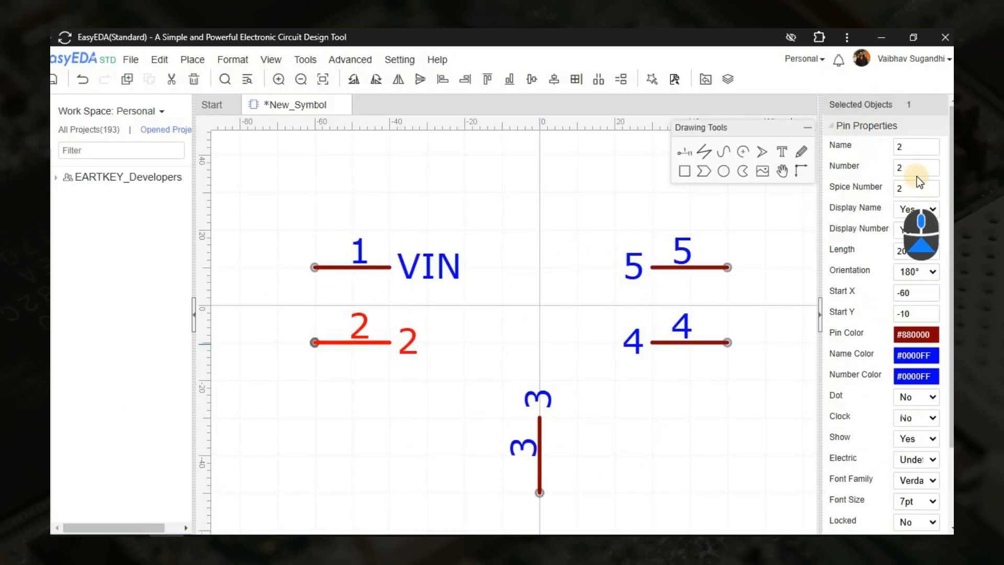
double_click(913, 150)
type("EN")
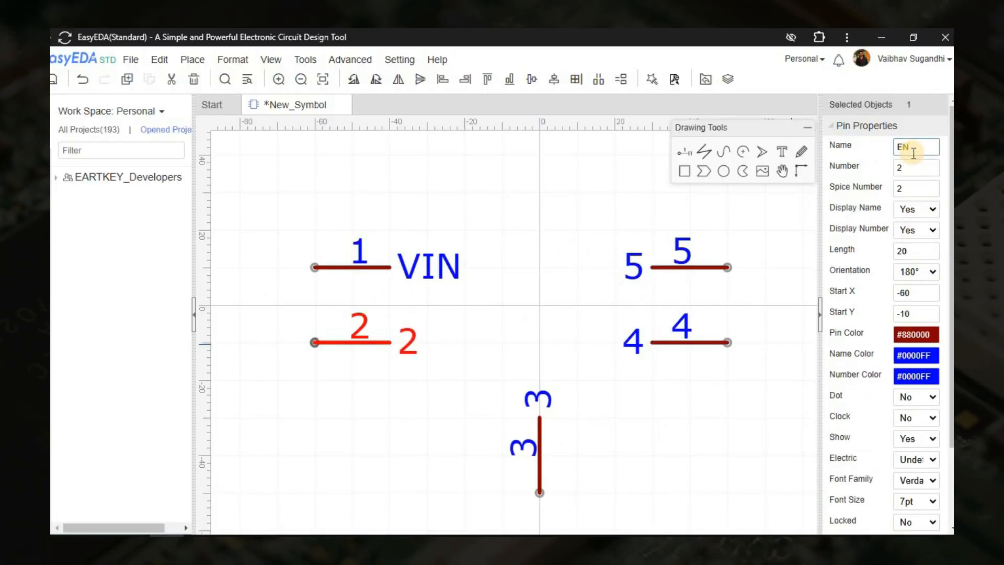
key("Tab")
type("5")
key("Tab")
Set the EN pin's electric type to Input and deselect the pin.
scroll(919, 329, "down", 3)
left_click(919, 361)
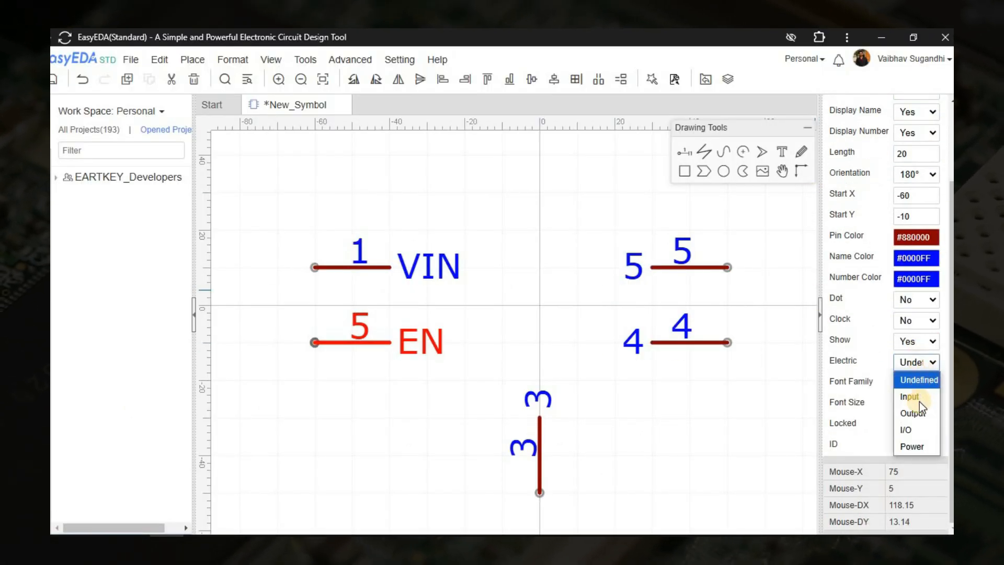
left_click(919, 398)
left_click(540, 312)
Check the datasheet pinout, and set the symbol's upper right pin to name OUT and number 2.
key("alt+Tab")
key("alt+Tab")
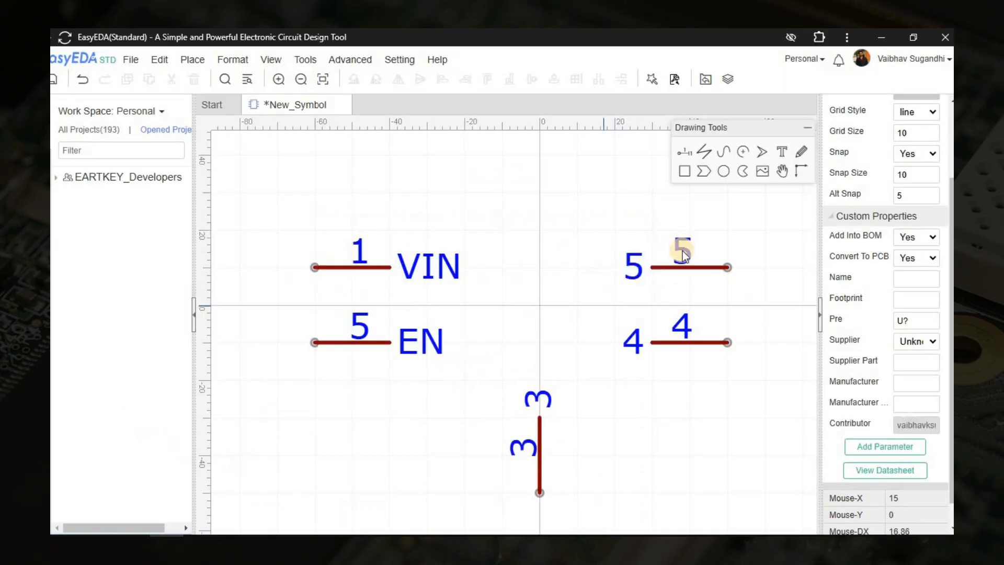
left_click(682, 251)
scroll(915, 162, "up", 3)
double_click(915, 147)
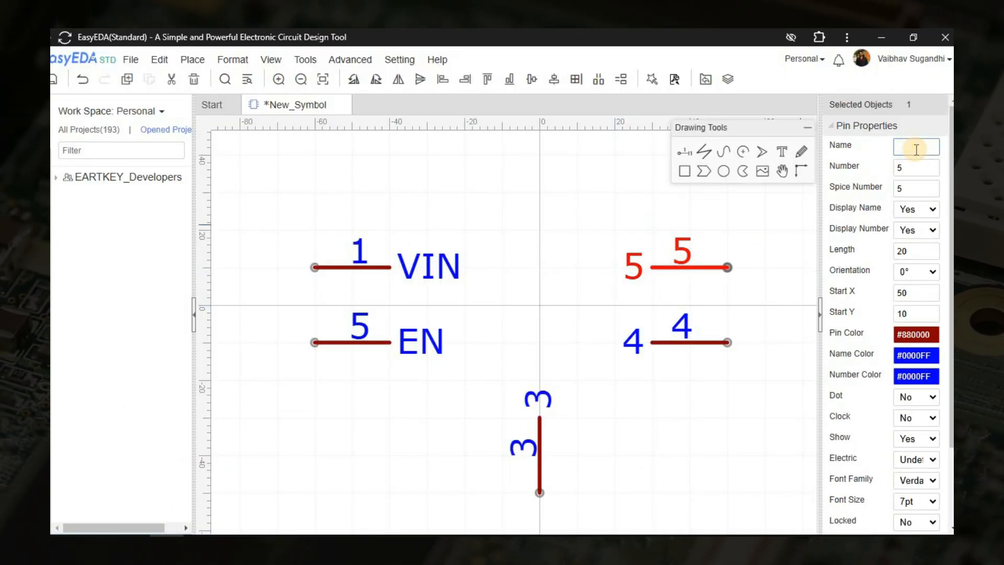
type("OUT")
key("Tab")
type("2")
Set the OUT pin's electric type to Power.
scroll(915, 314, "down", 2)
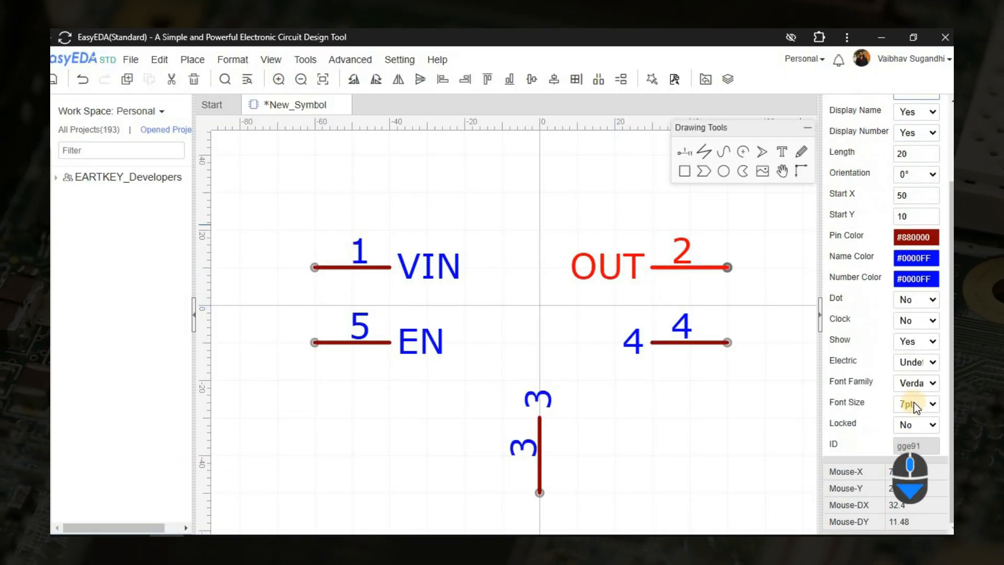
left_click(918, 362)
left_click(923, 444)
Check the datasheet pinout, name pin 4 FB and set its electric type to Input.
key("alt+Tab")
key("alt+Tab")
left_click(677, 343)
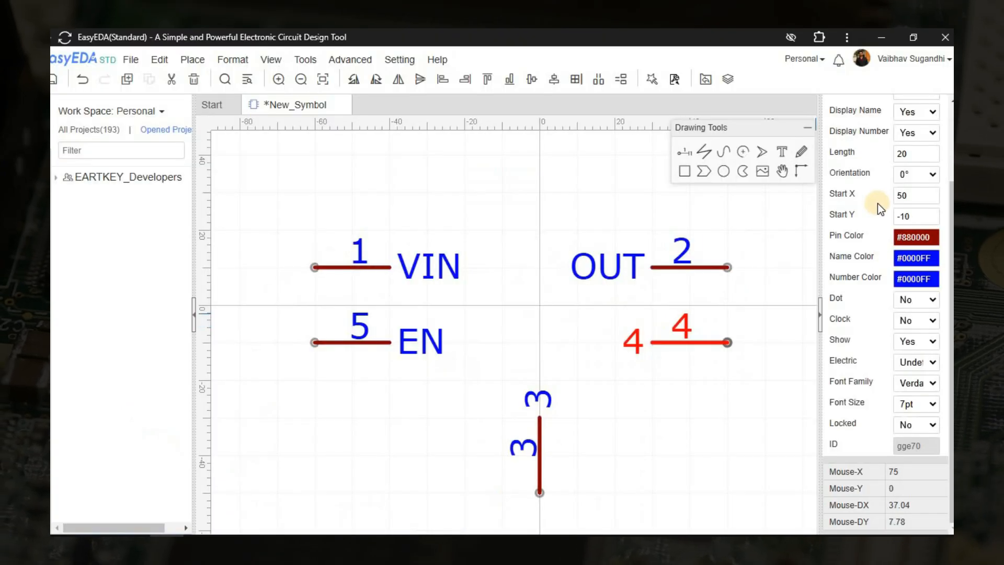
scroll(877, 203, "up", 3)
double_click(912, 149)
type("FB")
key("Tab")
scroll(908, 157, "down", 2)
left_click(909, 361)
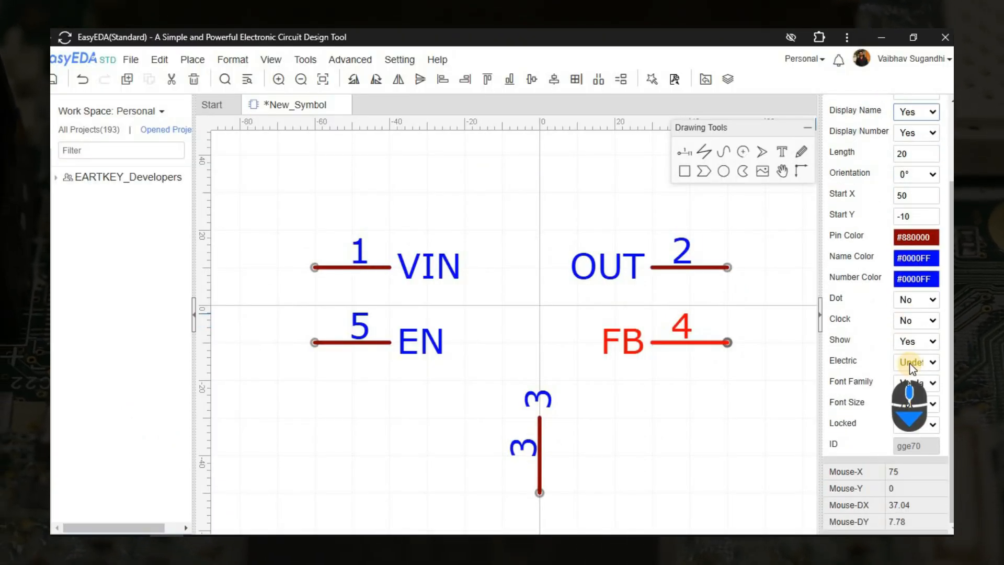
left_click(901, 396)
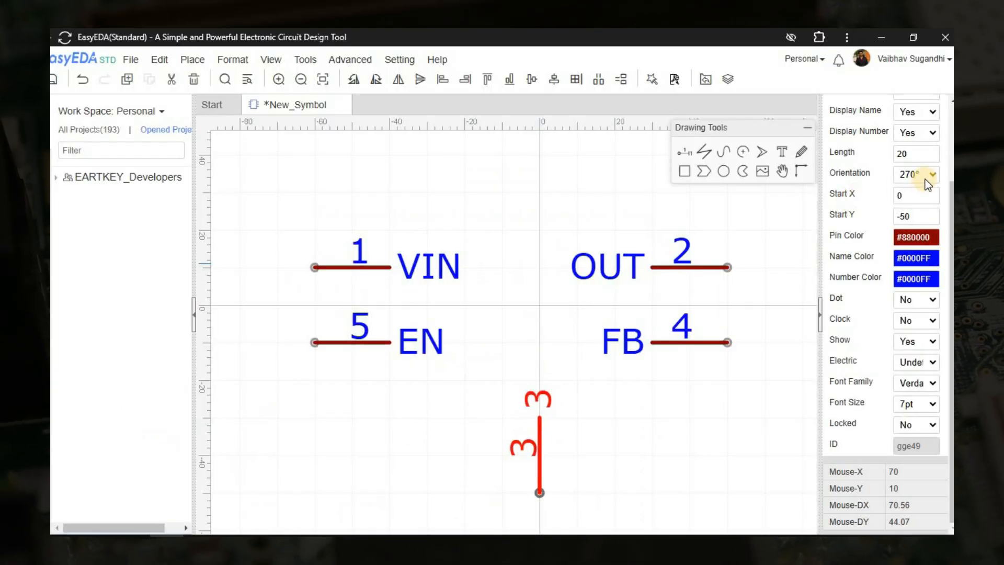
Name pin 3 GND, set its electric type to Power and deselect it.
scroll(925, 180, "up", 3)
left_click(896, 148)
type("GND")
scroll(906, 391, "down", 3)
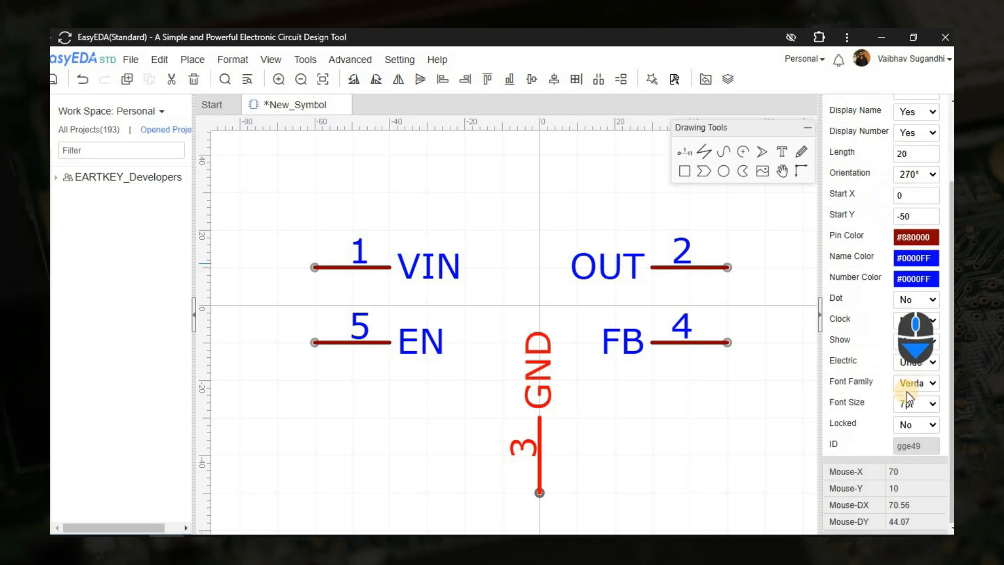
left_click(915, 359)
left_click(912, 424)
left_click(635, 416)
Move the VIN and EN pins together 10 units to the right, to start at X -50.
scroll(630, 409, "down", 2)
right_click_drag(630, 409, 579, 438)
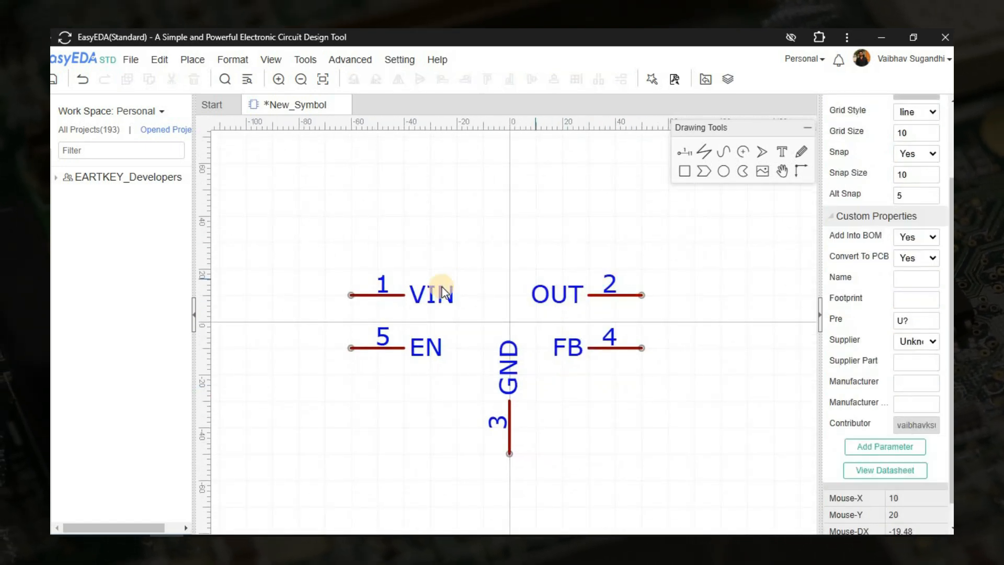
scroll(398, 294, "up", 2)
left_click_drag(273, 219, 514, 394)
key("Right")
right_click_drag(670, 427, 617, 424)
Change the GND pin's name color to black.
left_click(501, 406)
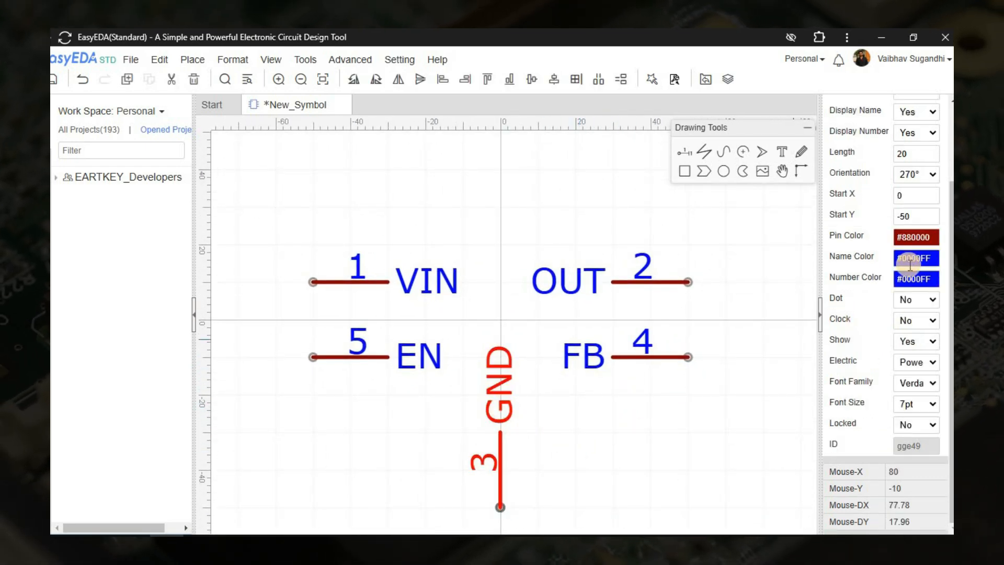
left_click(911, 262)
left_click(758, 297)
right_click(539, 347)
Change the name color of the VIN and OUT pins to red and deselect them.
left_click(421, 285)
left_click(581, 277, "ctrl")
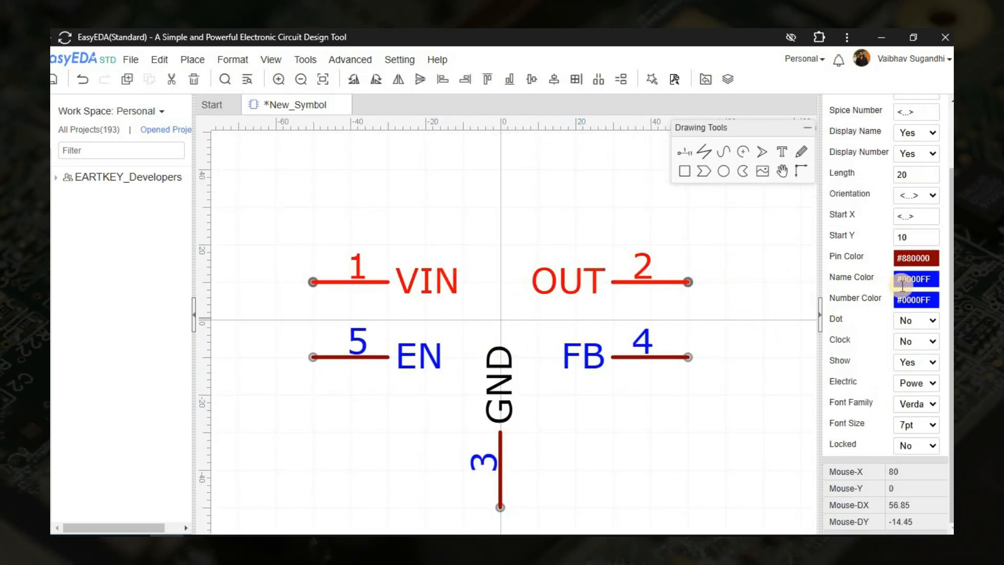
left_click(905, 280)
left_click(770, 360)
left_click(666, 430)
Set the canvas snap size and grid size to 5.
right_click_drag(666, 429, 685, 414)
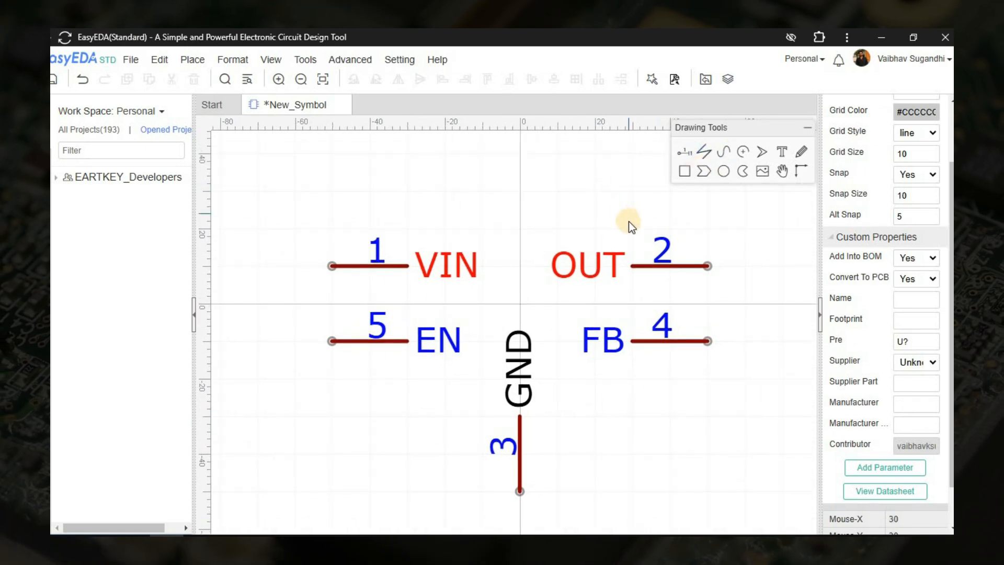
scroll(910, 262, "up", 2)
double_click(907, 272)
type("5")
double_click(909, 229)
type("5")
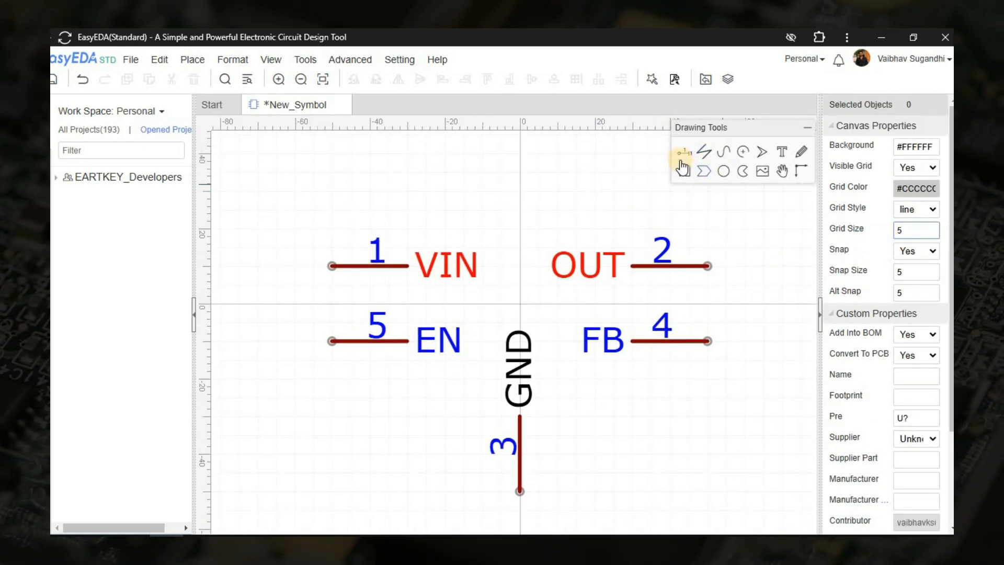
Draw the body's top and bottom lines from X -25 to 25 at Y 20 and -20, and its right line at X 30 from Y 15 to -15.
scroll(460, 230, "up", 4)
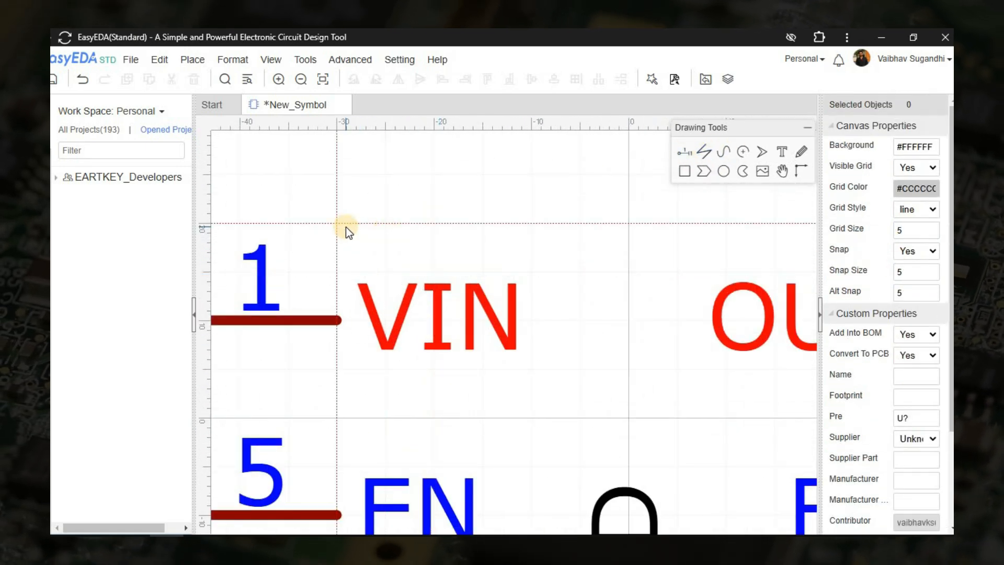
scroll(488, 238, "down", 3)
left_click(730, 254)
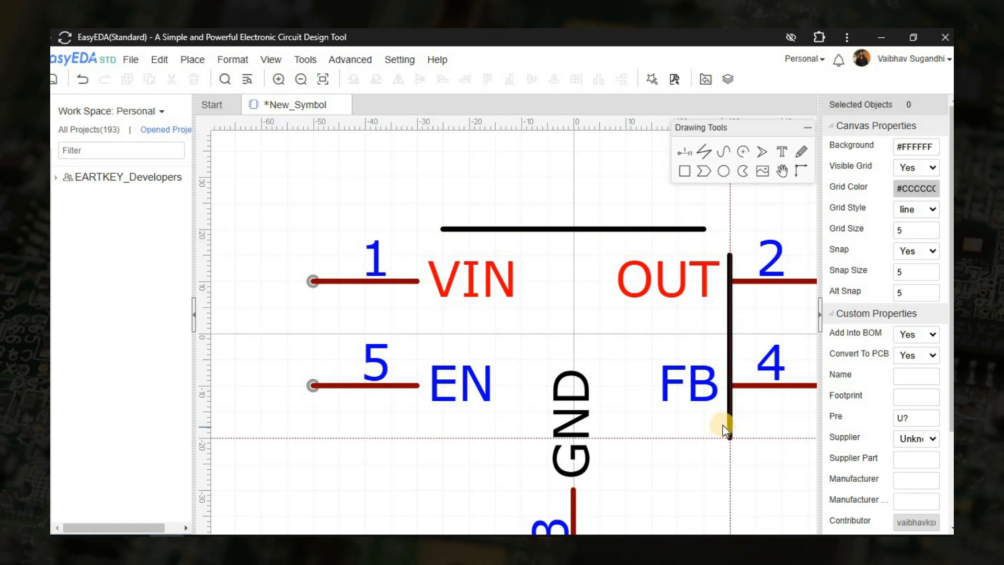
left_click(729, 416)
right_click(729, 417)
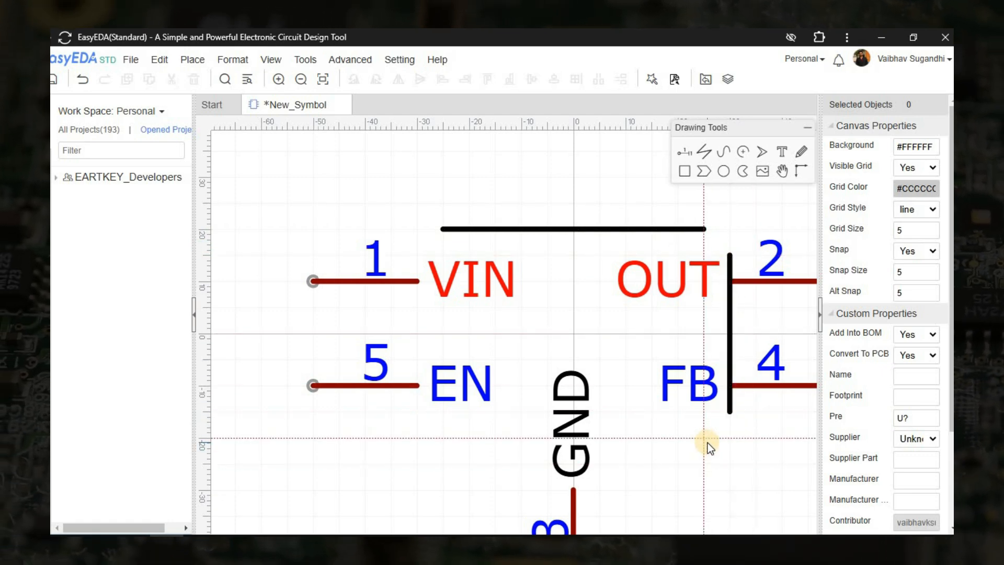
left_click(706, 439)
left_click(443, 440)
right_click(444, 439)
Set the snap and grid size to 10 and move the GND pin up 10 units to meet the body's bottom line.
left_click(574, 500)
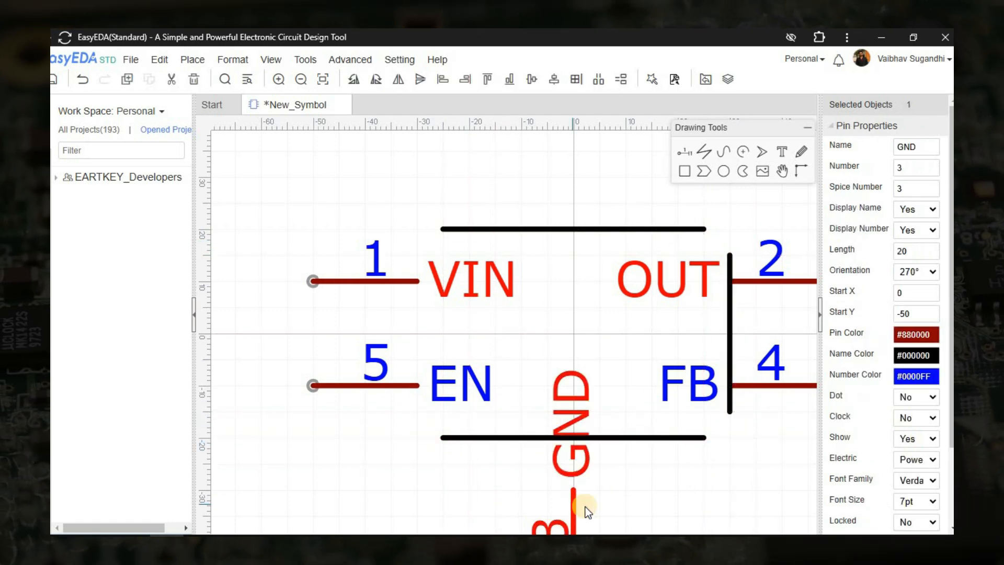
left_click(606, 497)
double_click(914, 273)
type("10")
double_click(910, 230)
type("10")
left_click_drag(574, 499, 572, 450)
left_click(624, 460)
Restore the finer canvas spacing of 5 for both snap size and grid size.
double_click(914, 271)
type("5")
double_click(912, 230)
type("5")
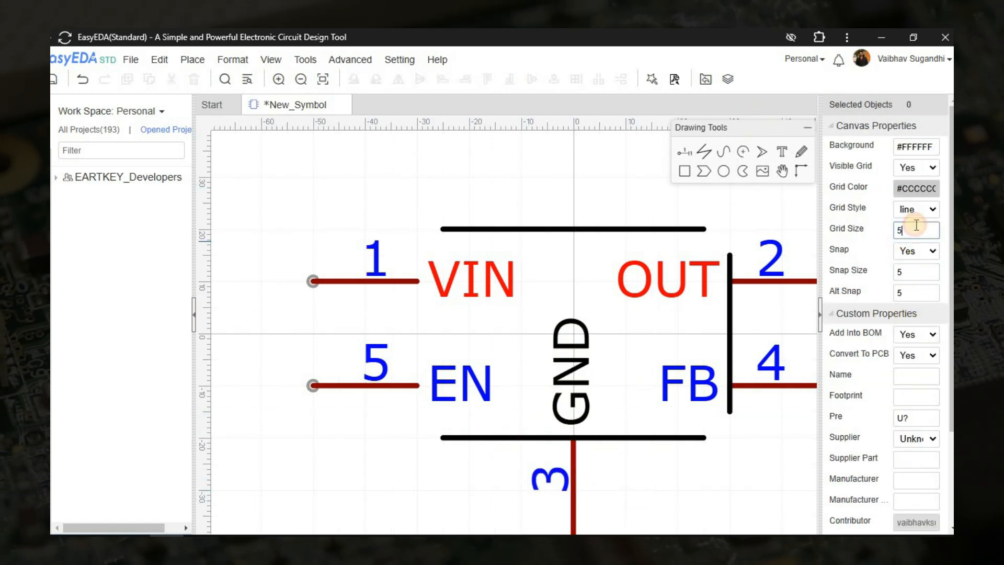
Draw the body's left line at X -30 starting at Y 15 and shorten its lower end to Y -15.
left_click(704, 151)
left_click(417, 255)
left_click(415, 429)
right_click(415, 428)
left_click(416, 430)
scroll(419, 438, "up", 3)
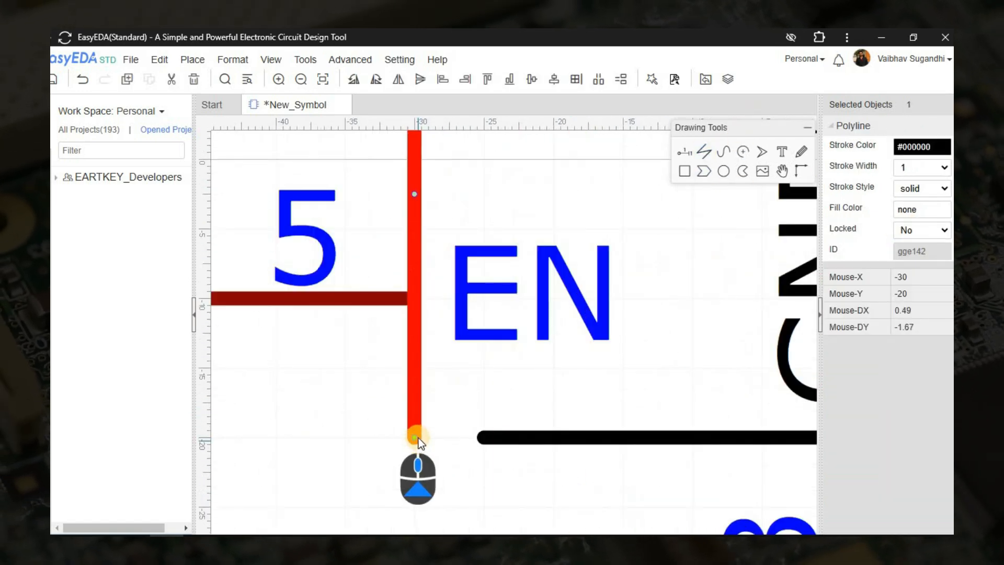
left_click_drag(418, 438, 419, 386)
left_click(413, 399)
Round the two upper body corners with Bezier curves joining the top line to the left and right lines.
scroll(412, 400, "down", 4)
left_click(724, 151)
scroll(402, 298, "up", 3)
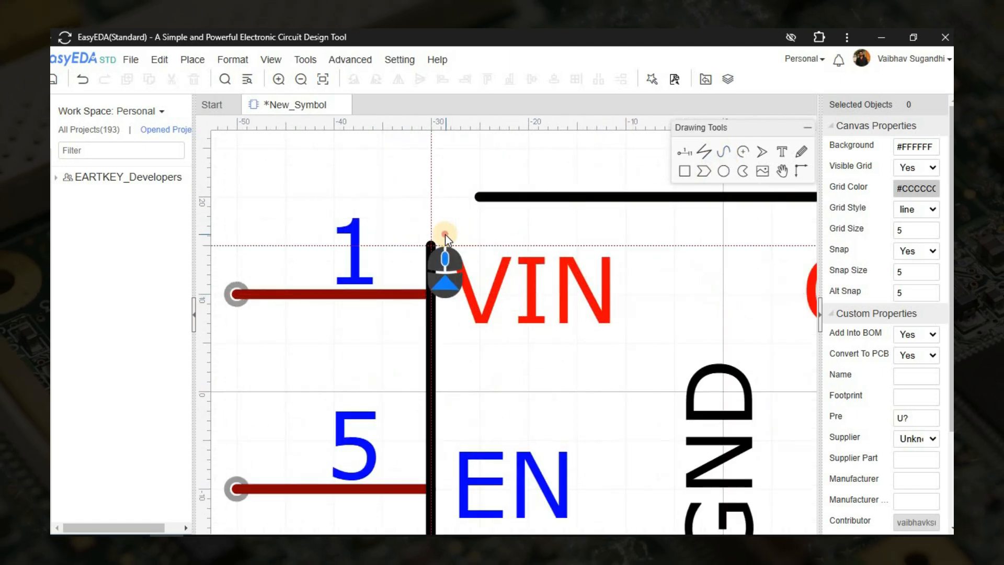
left_click(444, 235)
left_click(436, 203)
left_click(478, 206)
scroll(516, 342, "down", 3)
left_click(557, 218)
left_click(580, 218)
left_click(581, 245)
right_click(551, 278)
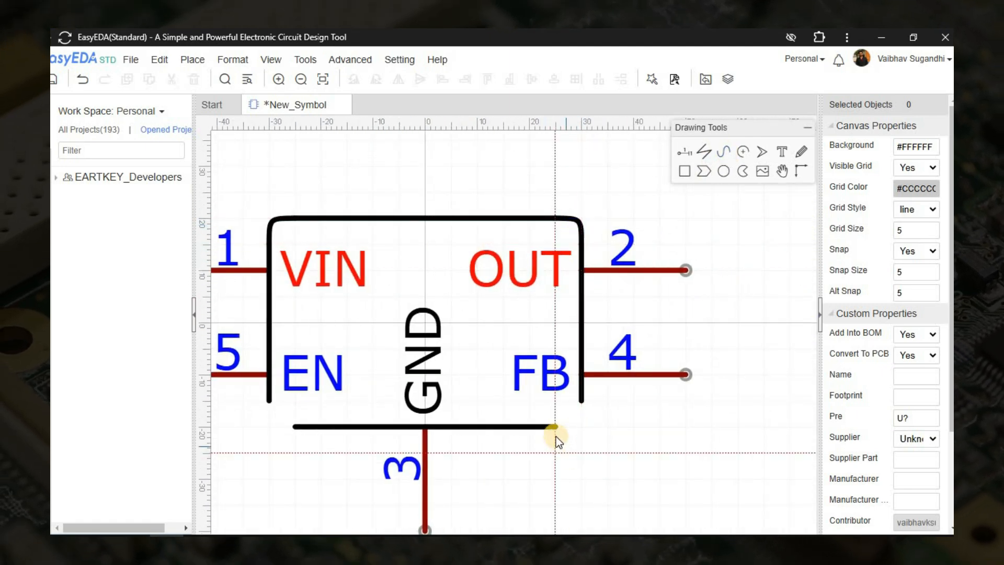
Close the two lower body corners with matching Bezier curves between the bottom line and the side lines.
left_click(556, 427)
left_click(580, 426)
left_click(581, 401)
right_click_drag(353, 403, 516, 397)
scroll(456, 410, "up", 3)
left_click(457, 388)
left_click(455, 420)
left_click(491, 422)
right_click(494, 424)
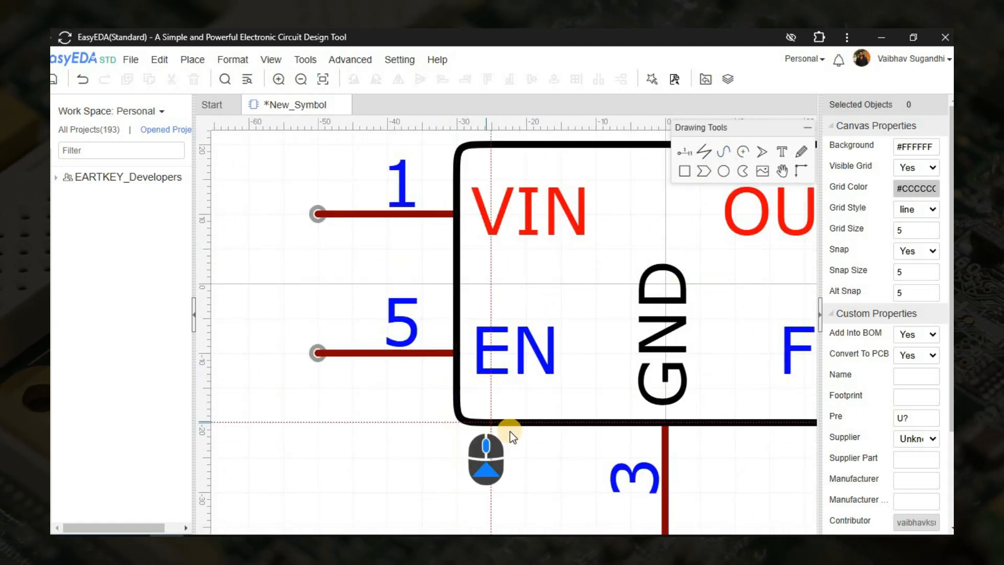
Select the whole body outline, set its stroke color to #880000 and deselect it.
scroll(492, 408, "down", 5)
mouse_move(363, 160)
left_mouse_down()
mouse_move(565, 348)
mouse_move(626, 365)
left_mouse_up()
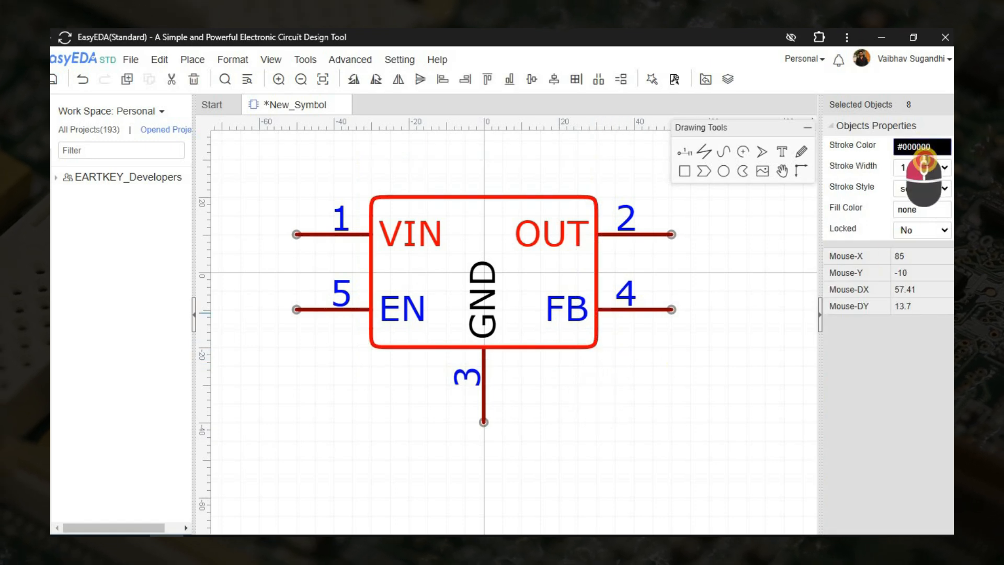
left_click(921, 146)
left_click(825, 163)
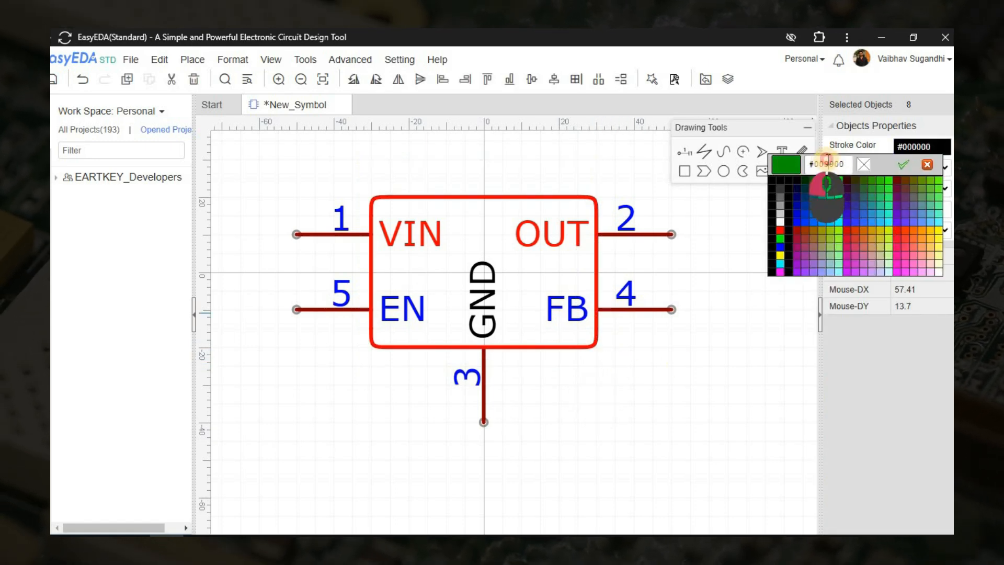
double_click(826, 163)
left_click(840, 163)
key("Return")
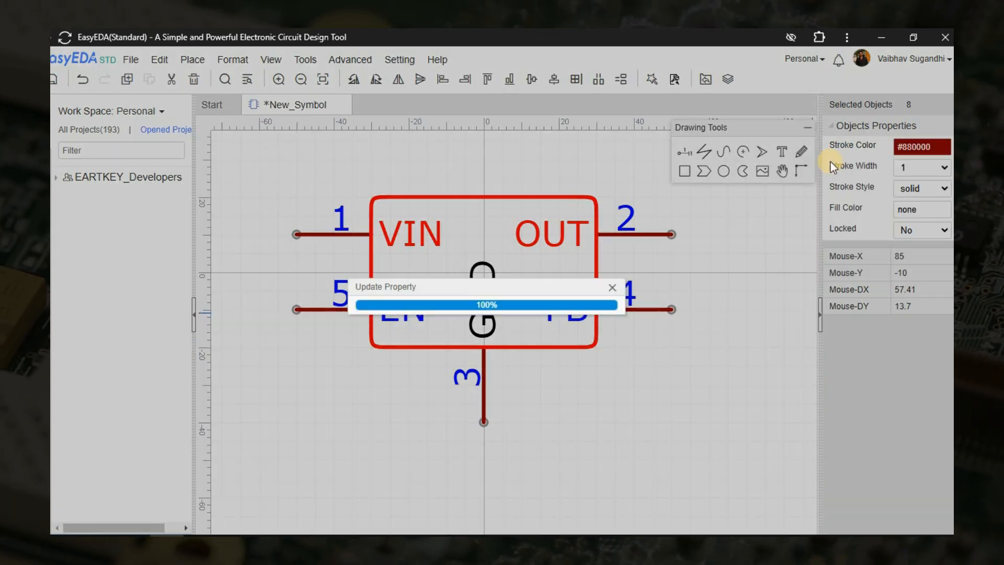
left_click(695, 277)
Start saving the symbol with the title LM2596 and Mouser as the supplier.
scroll(575, 366, "down", 3)
key("ctrl+s")
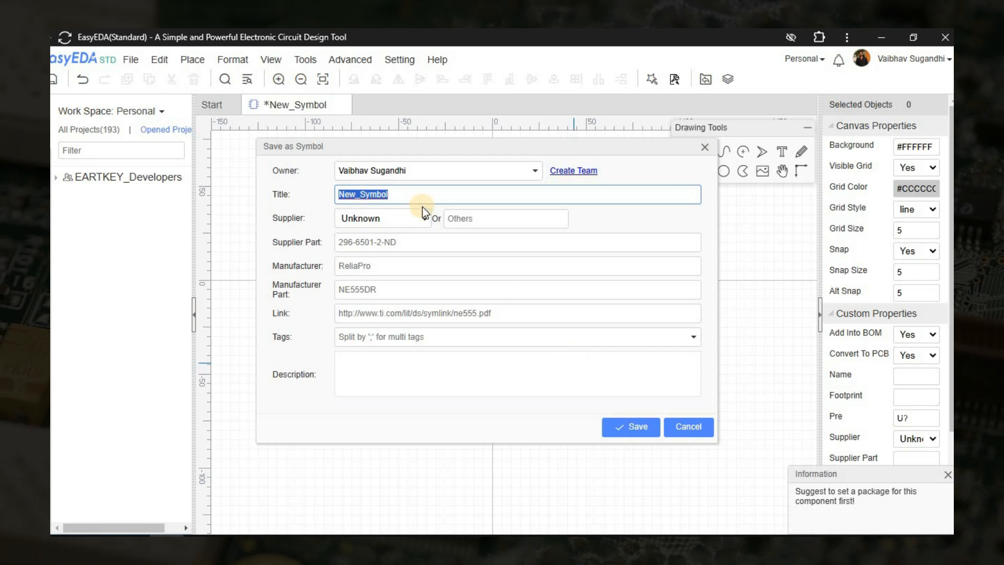
type("LM2596")
left_click(370, 216)
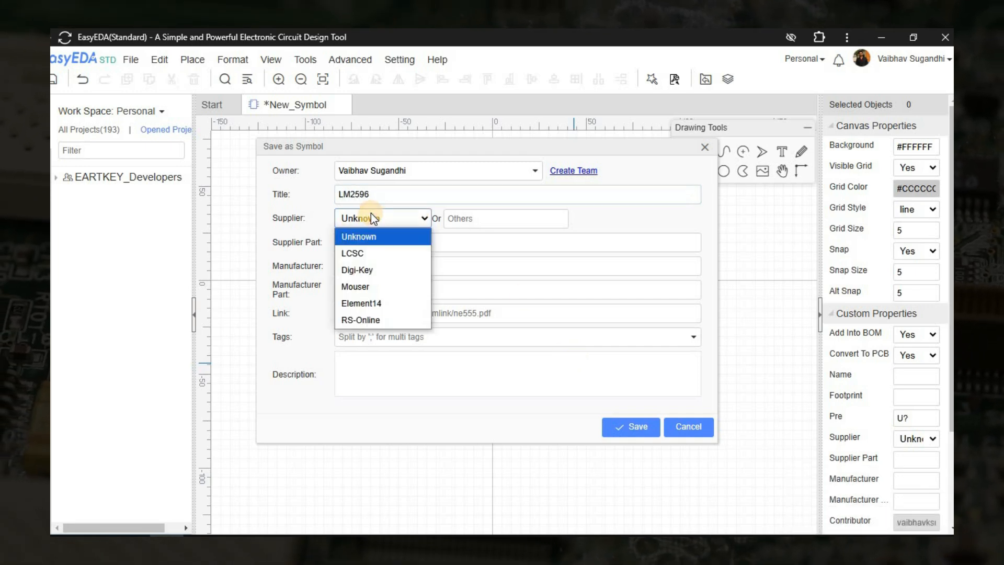
left_click(354, 286)
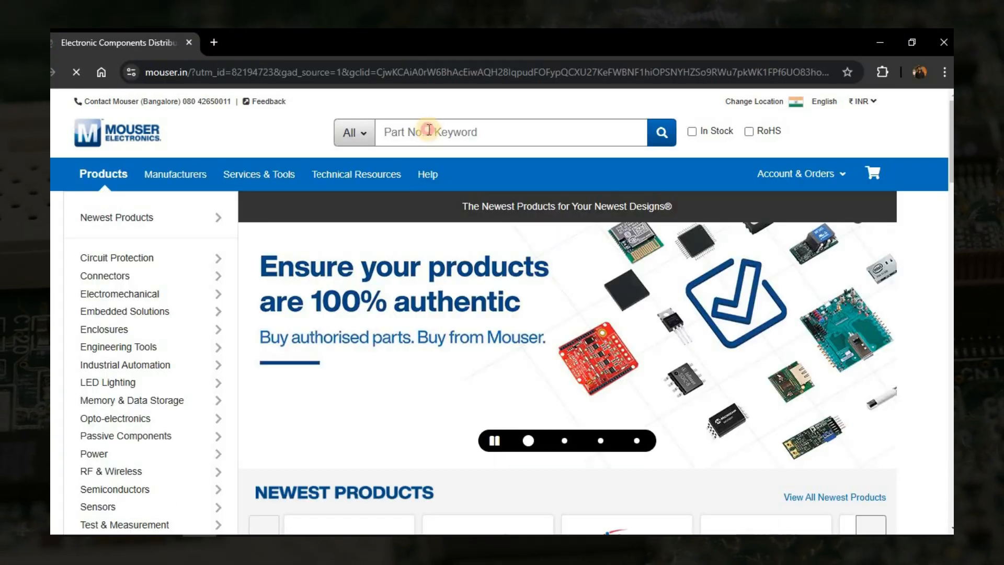
Search the Mouser website for LM2596 and look through the listed parts and their Mouser part numbers.
left_click(426, 130)
type("LM2596")
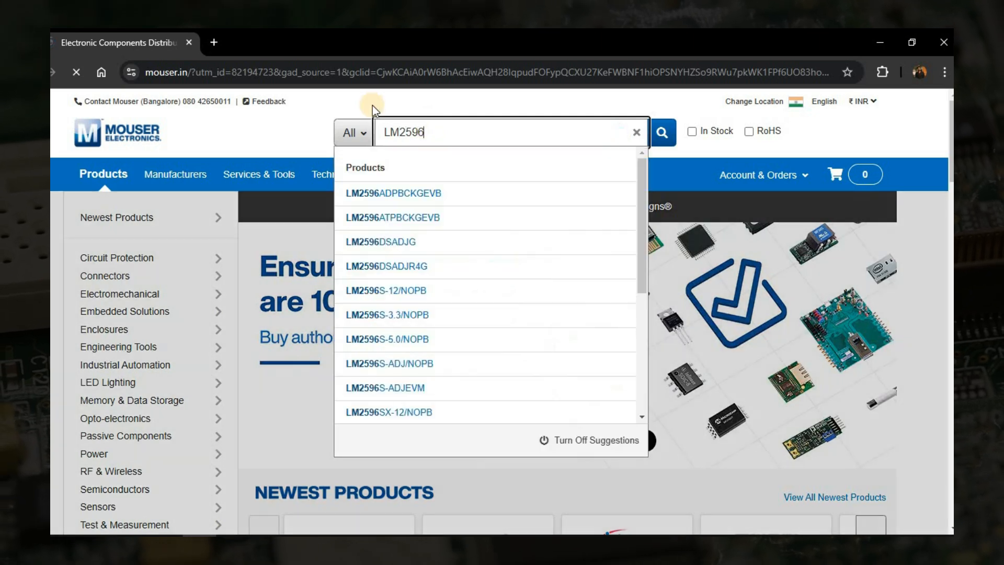
key("Return")
scroll(281, 293, "down", 6)
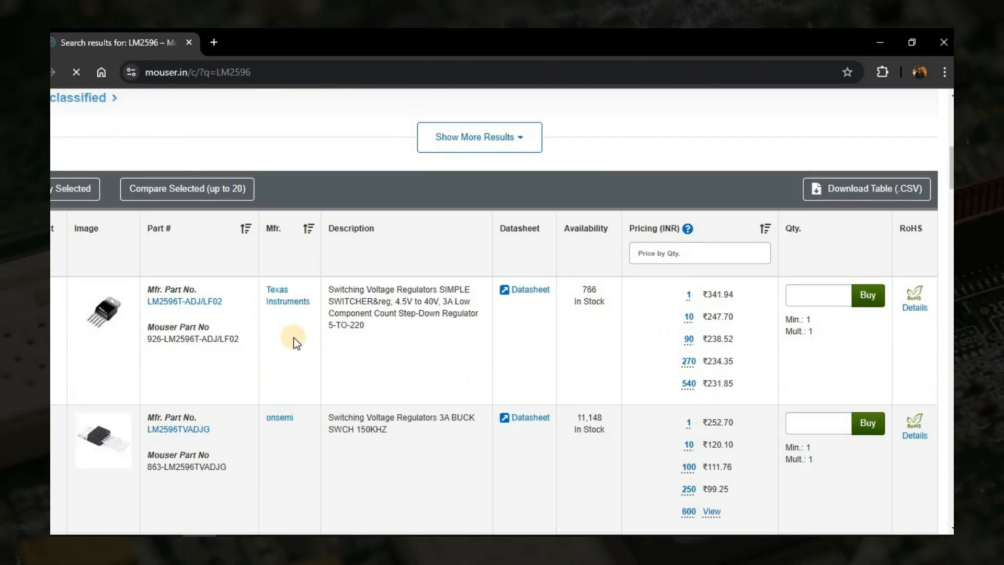
scroll(295, 342, "down", 3)
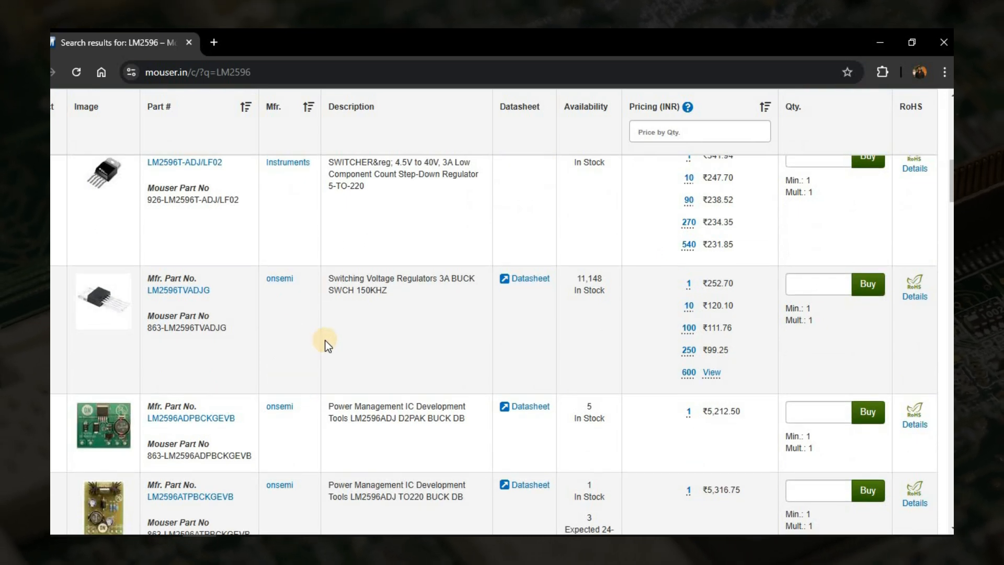
scroll(326, 340, "up", 5)
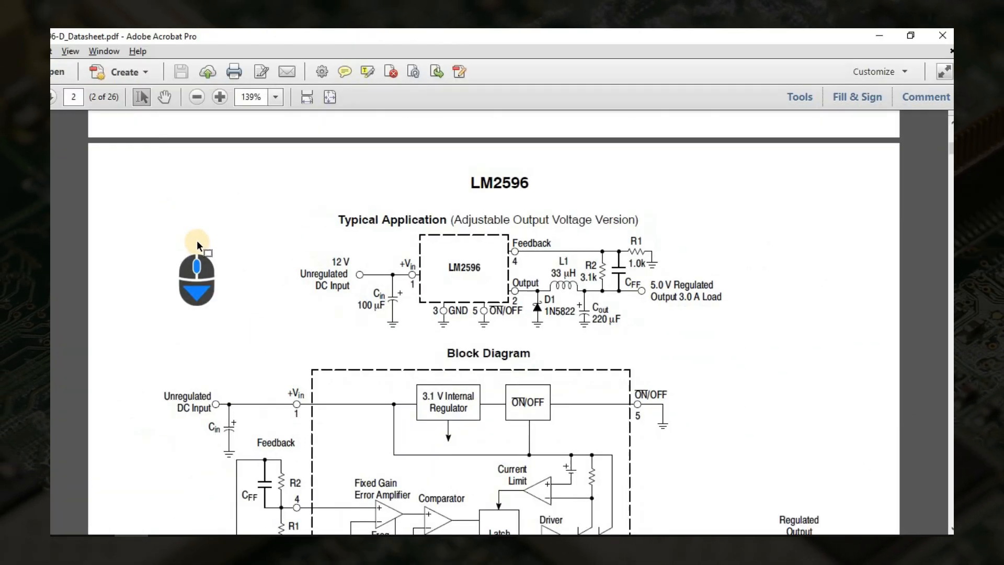
Page through the LM2596 datasheet PDF to the ordering information table on page 23.
scroll(199, 244, "up", 1, "ctrl")
left_click(65, 204)
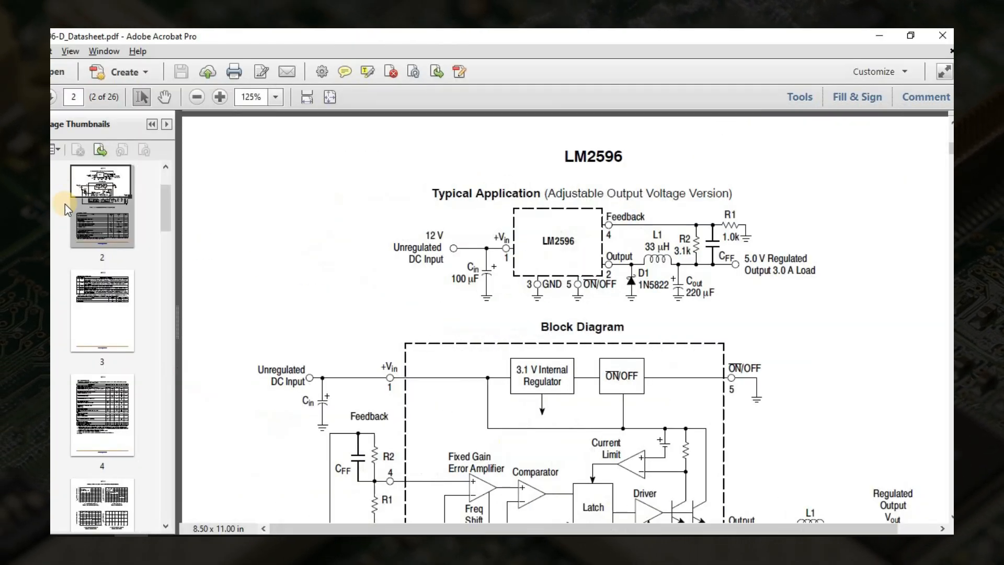
scroll(108, 259, "down", 2)
left_click(108, 259)
scroll(331, 314, "down", 15)
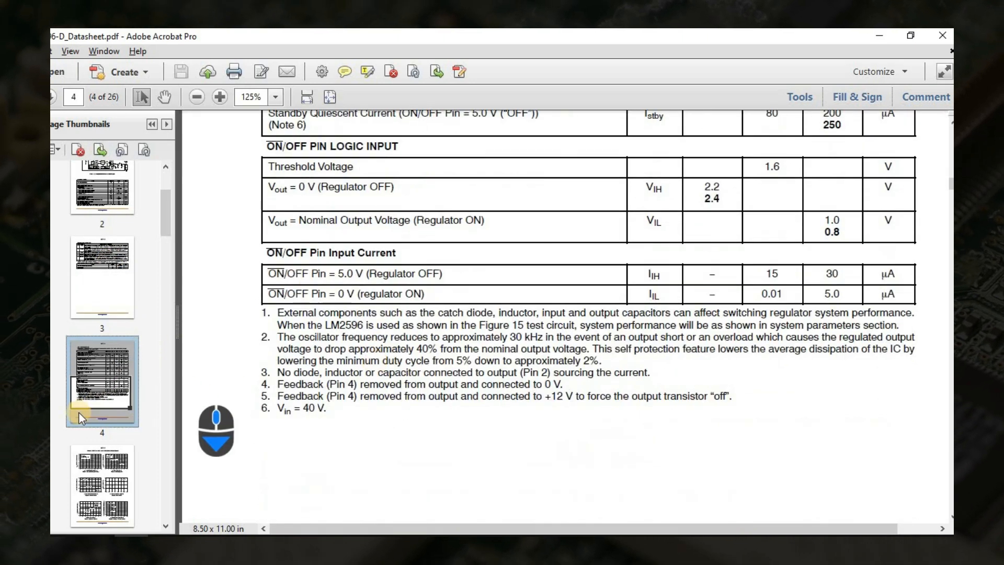
scroll(102, 428, "down", 3)
scroll(102, 428, "down", 10)
left_click(102, 324)
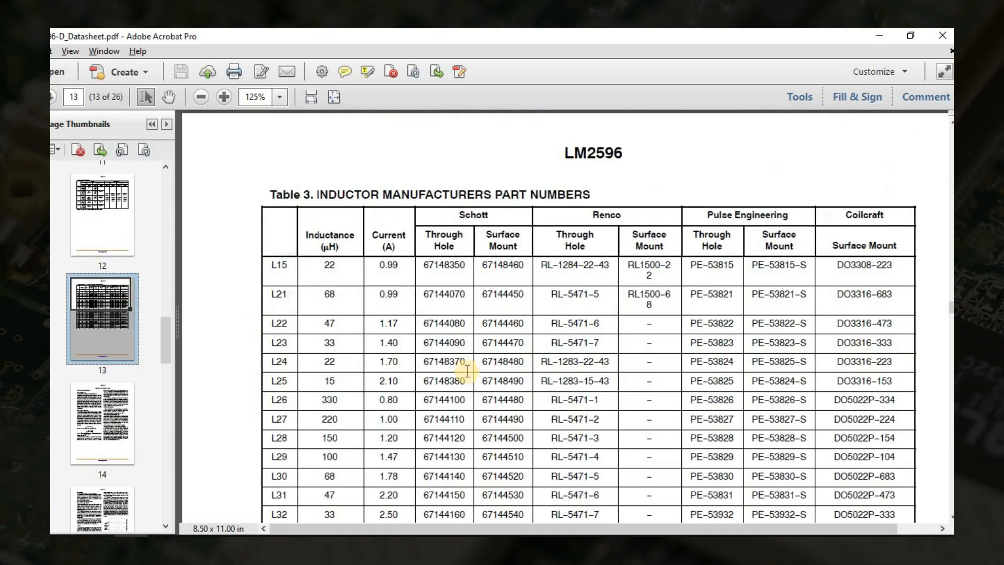
left_click(110, 397)
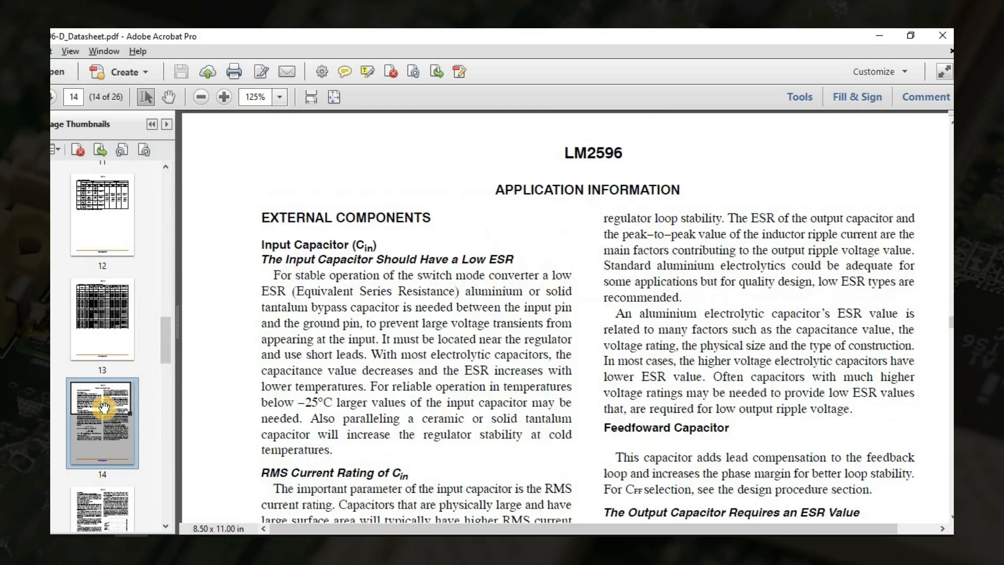
left_click(102, 225)
scroll(100, 345, "down", 5)
left_click(99, 351)
scroll(100, 350, "down", 6)
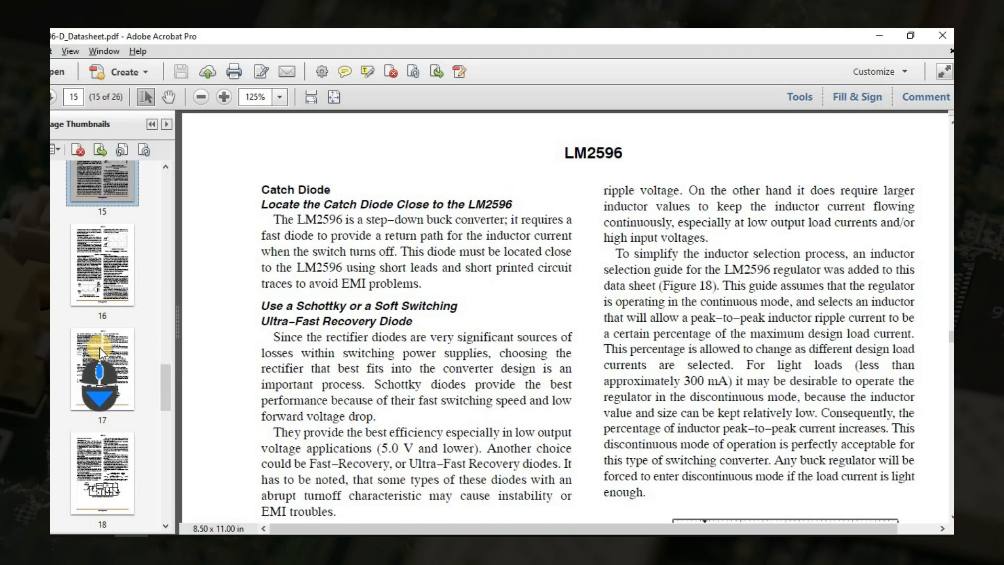
left_click(100, 348)
scroll(100, 348, "down", 1)
scroll(100, 366, "down", 2)
left_click(98, 385)
scroll(98, 386, "down", 2)
left_click(99, 387)
scroll(98, 387, "down", 3)
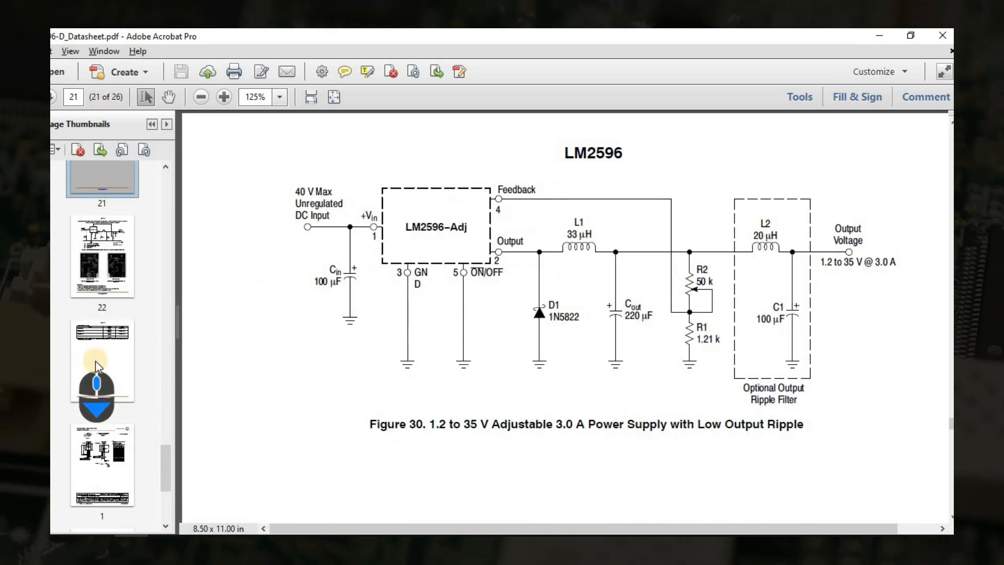
left_click(103, 295)
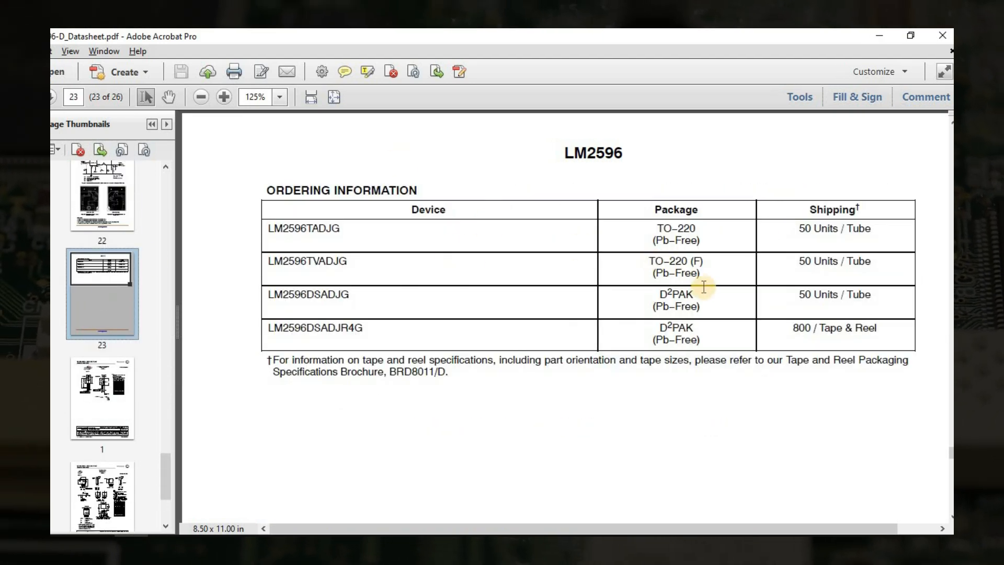
Copy the device number LM2596DSADJG from the ordering table and search for it on Mouser.
double_click(323, 294)
key("ctrl+c")
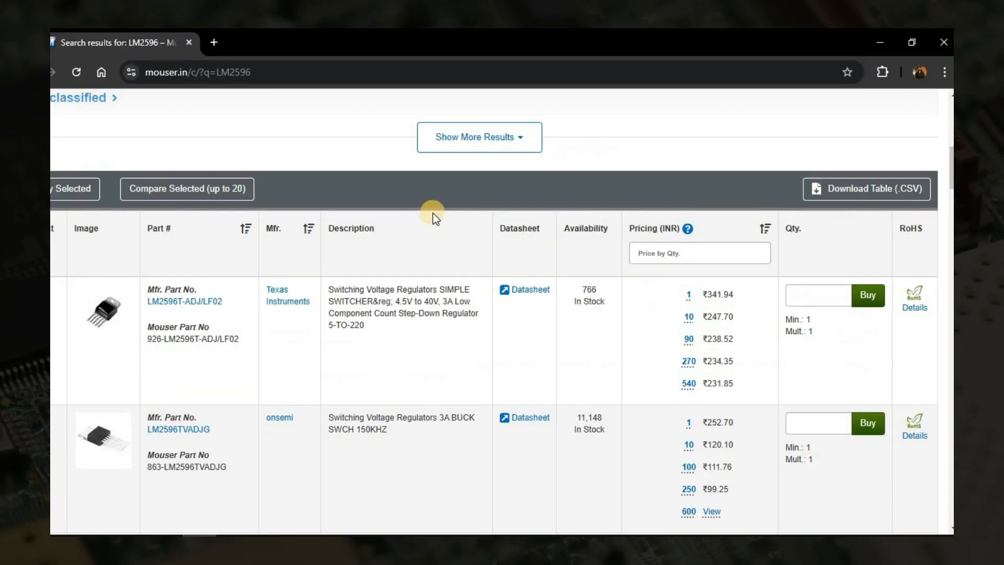
scroll(433, 214, "up", 10)
left_click(447, 128)
key("ctrl+v")
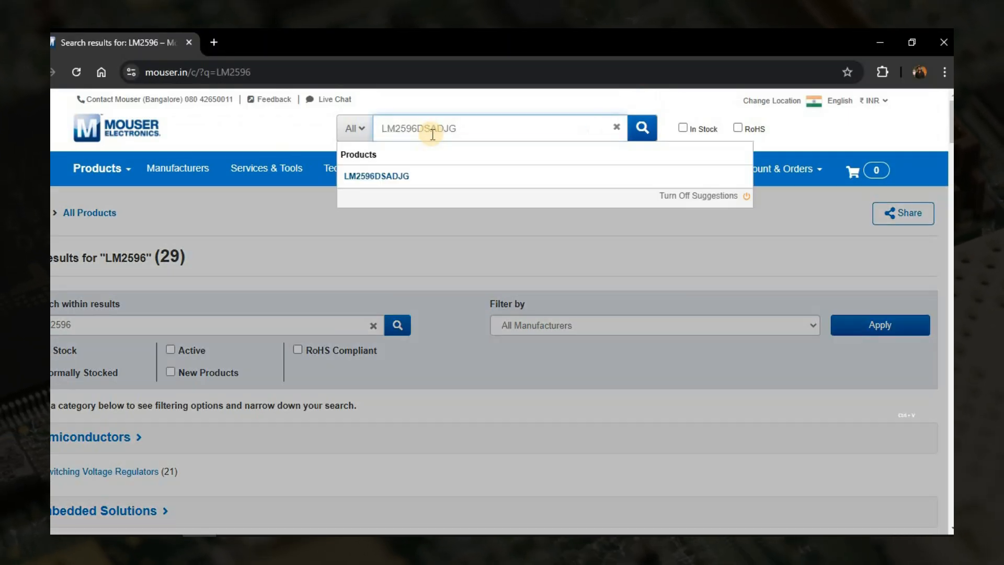
key("Return")
Compare the matching Mouser listings and copy the part number 863-LM2596DSADJG into the symbol's supplier part field in EasyEDA.
scroll(375, 287, "down", 5)
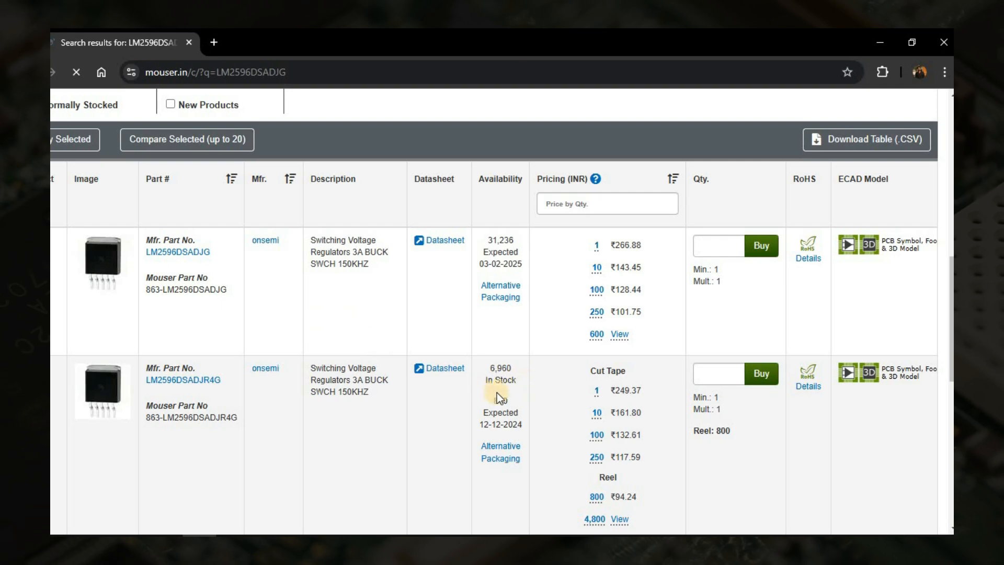
double_click(287, 371)
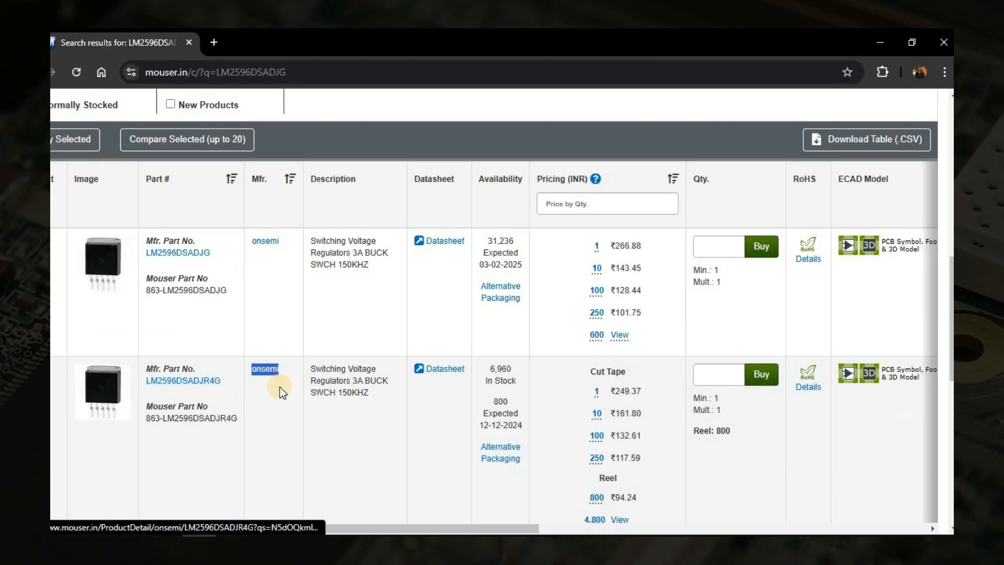
left_click_drag(238, 421, 145, 425)
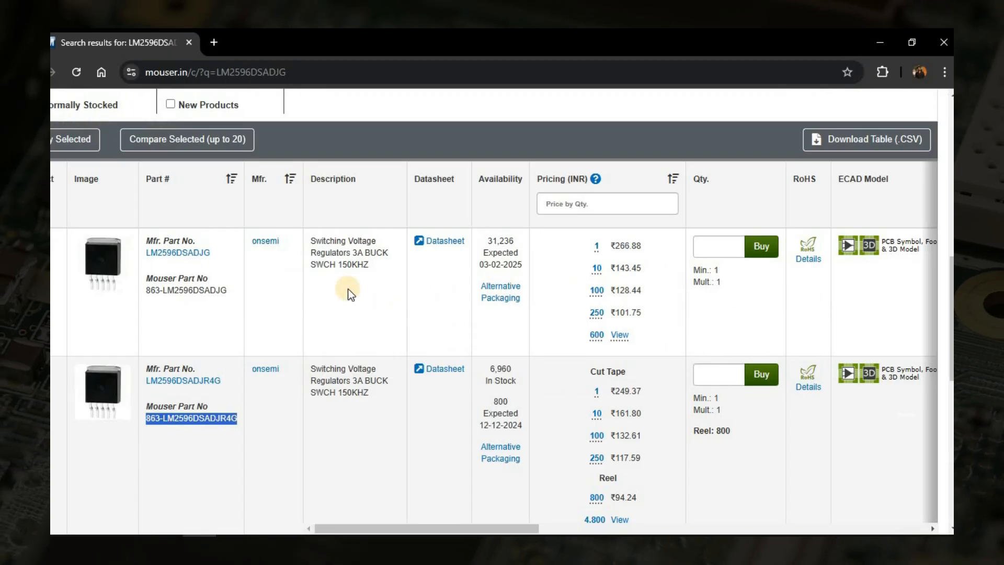
left_click_drag(227, 290, 146, 291)
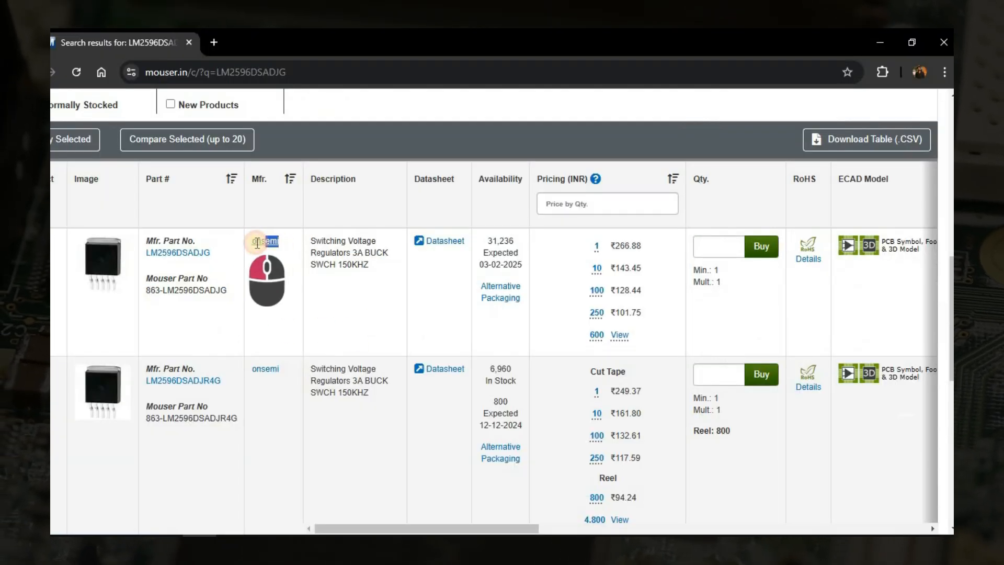
Set the symbol's manufacturer to onsemi and its manufacturer part to LM2596DSADJG, copying the details from the source documents.
double_click(262, 240)
key("ctrl+c")
left_click(423, 273)
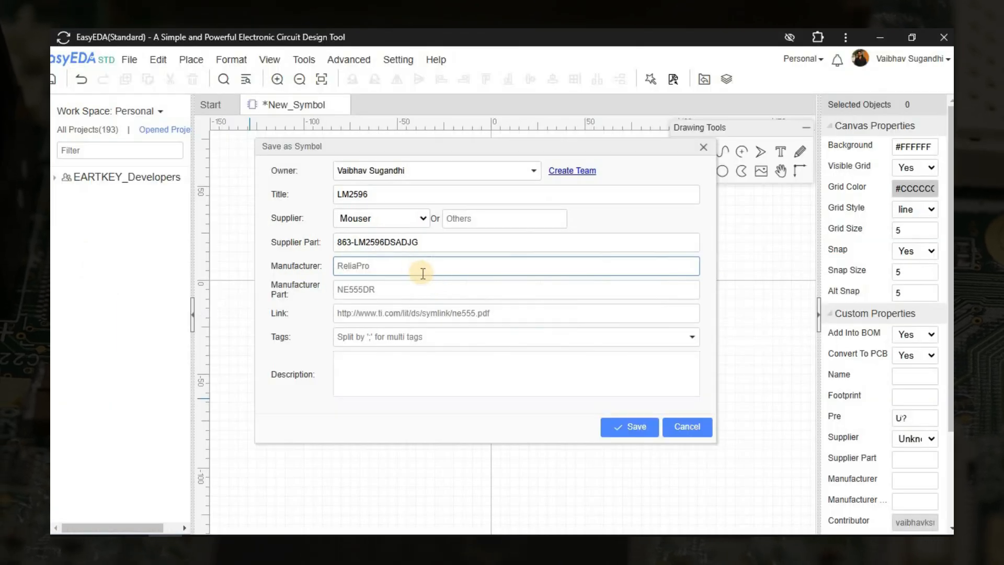
key("ctrl+v")
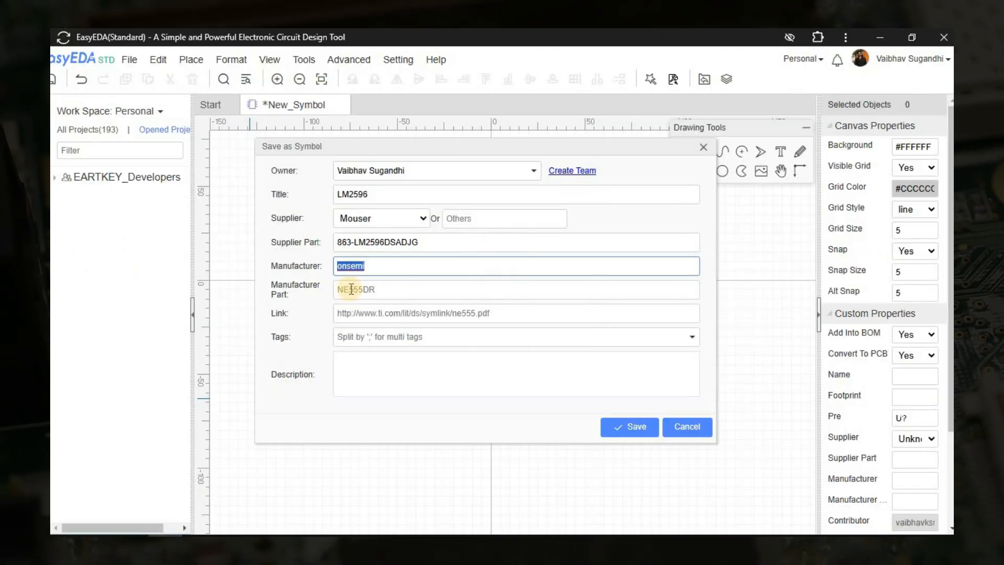
left_click(347, 287)
type("LM2596DSADJG")
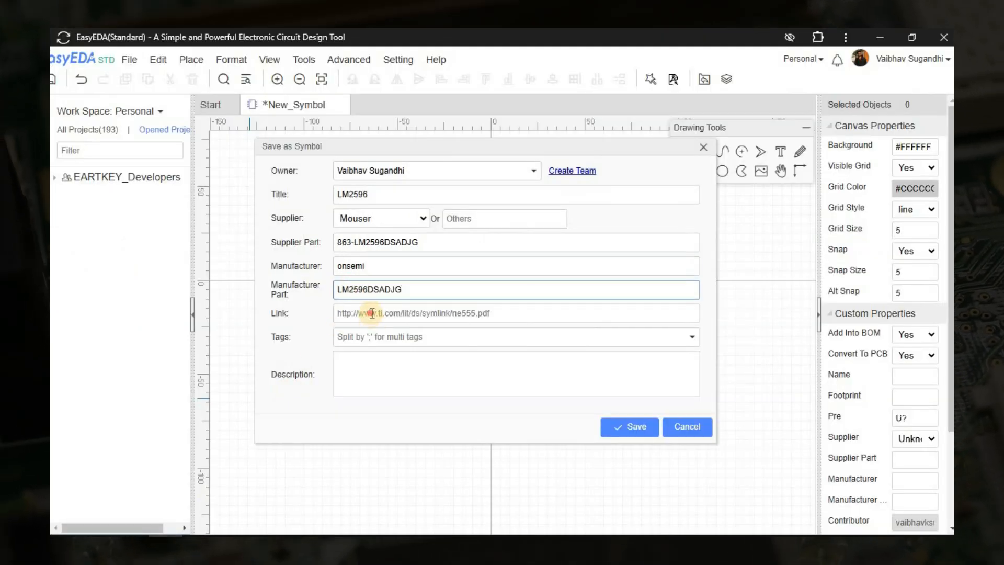
Tag the symbol with the existing Buck convertor tag.
key("Tab")
key("Tab")
type("Bu")
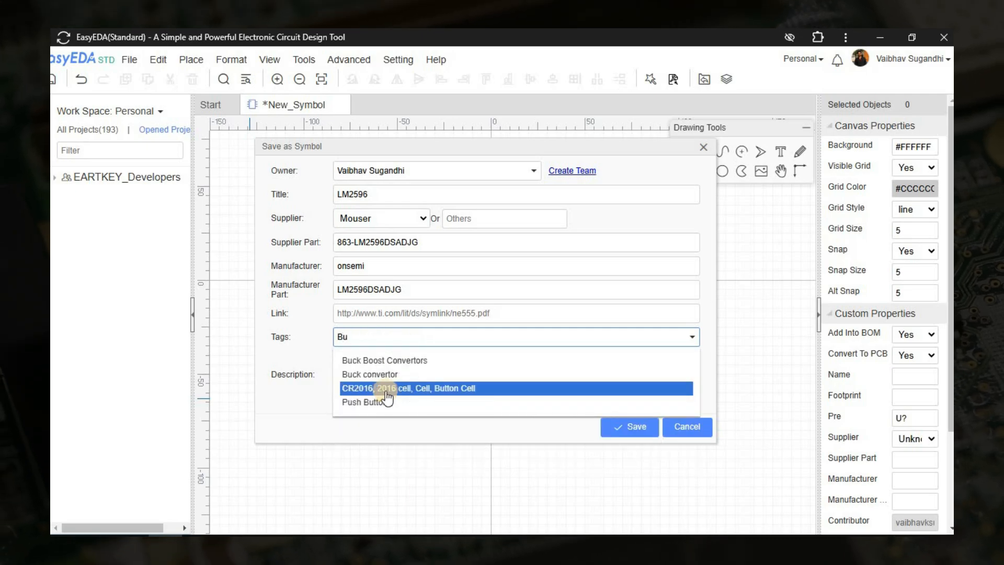
left_click(387, 374)
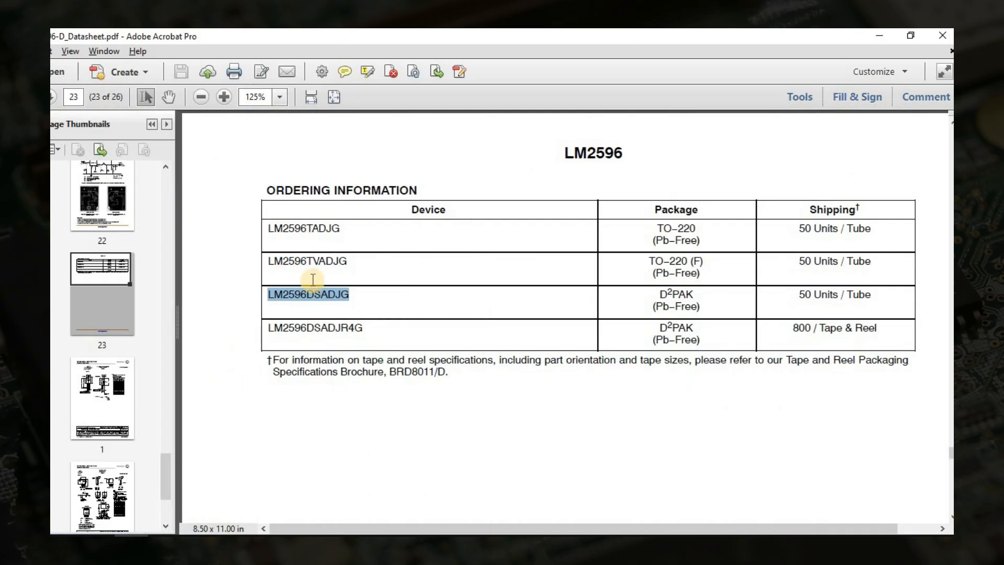
Copy the title "3.0 A, Step-Down Switching Regulator" from page 1 of the datasheet PDF into the symbol's description in EasyEDA.
scroll(934, 265, "up", 5)
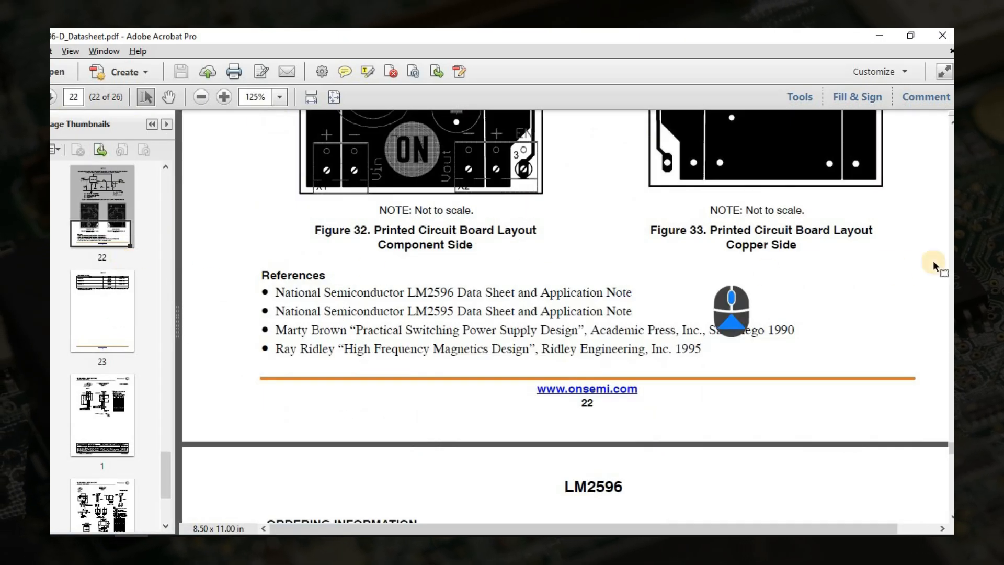
scroll(131, 202, "up", 15)
left_click(132, 246)
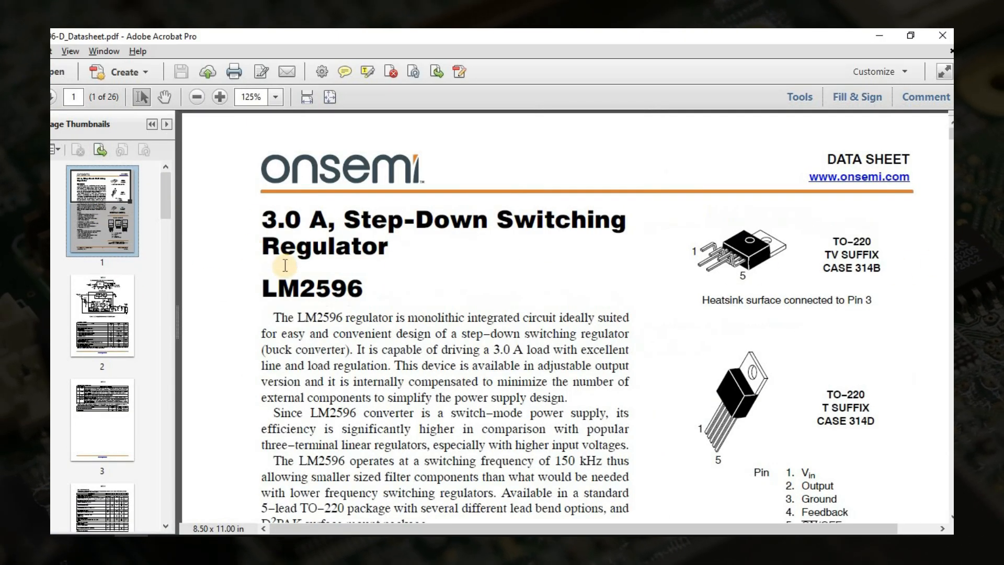
left_click_drag(262, 216, 389, 250)
key("ctrl+c")
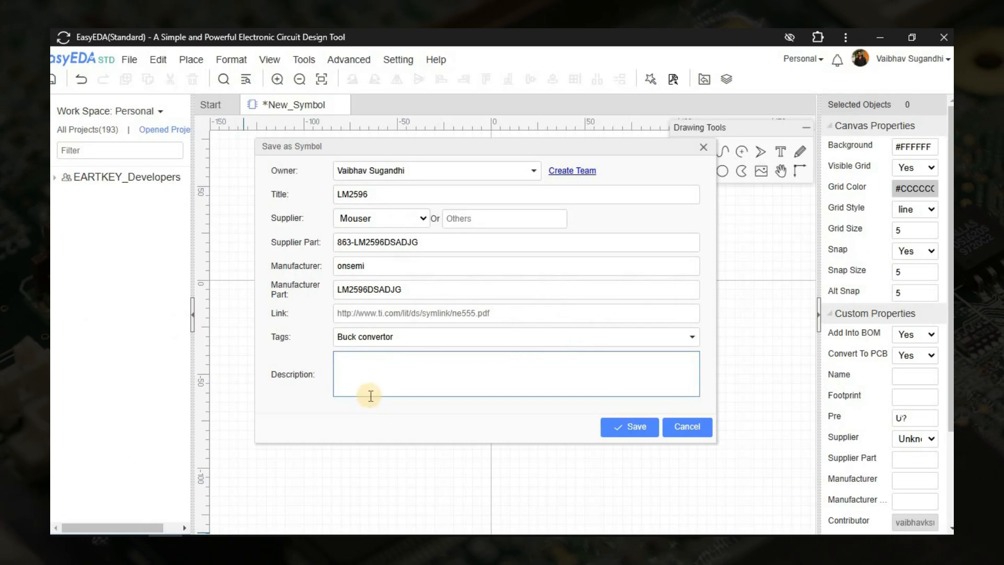
left_click(370, 394)
key("ctrl+v")
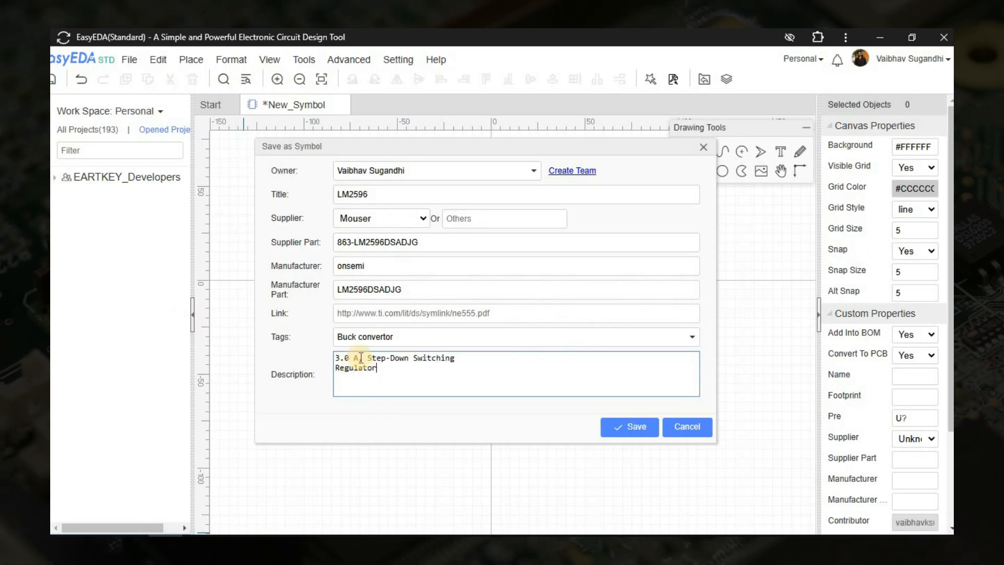
Edit the description into the single line "3A Step-Down Switching Voltage Regulator : ".
left_click(359, 358)
key("BackSpace")
key("BackSpace")
key("BackSpace")
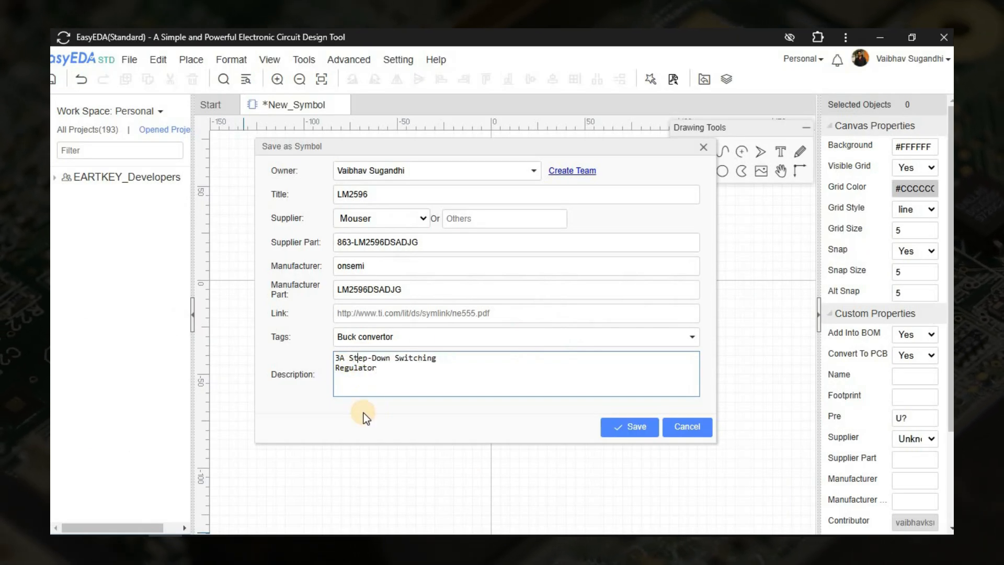
key("End")
key("Delete")
type("vol")
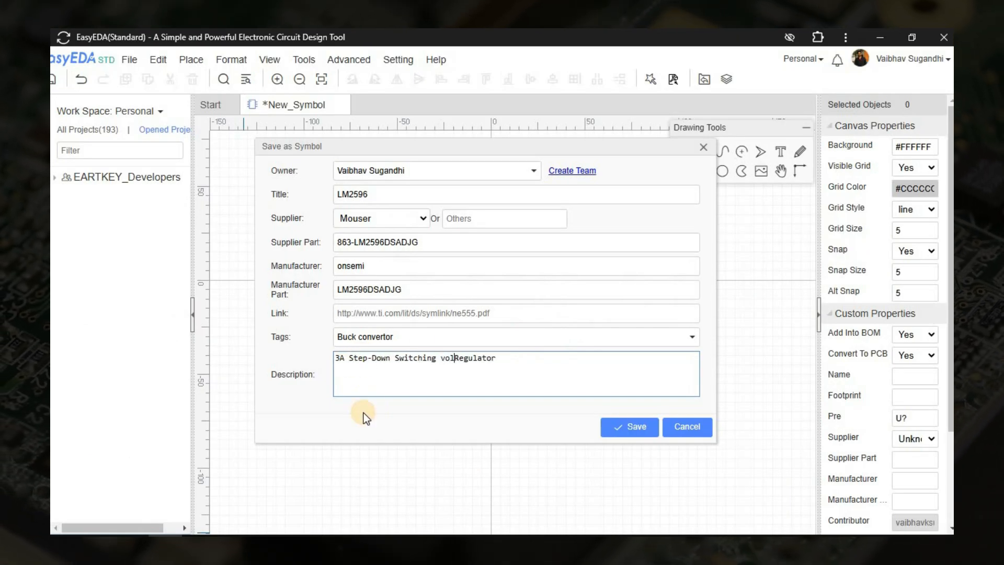
key("BackSpace")
key("BackSpace")
key("BackSpace")
type("Voltage Regulator")
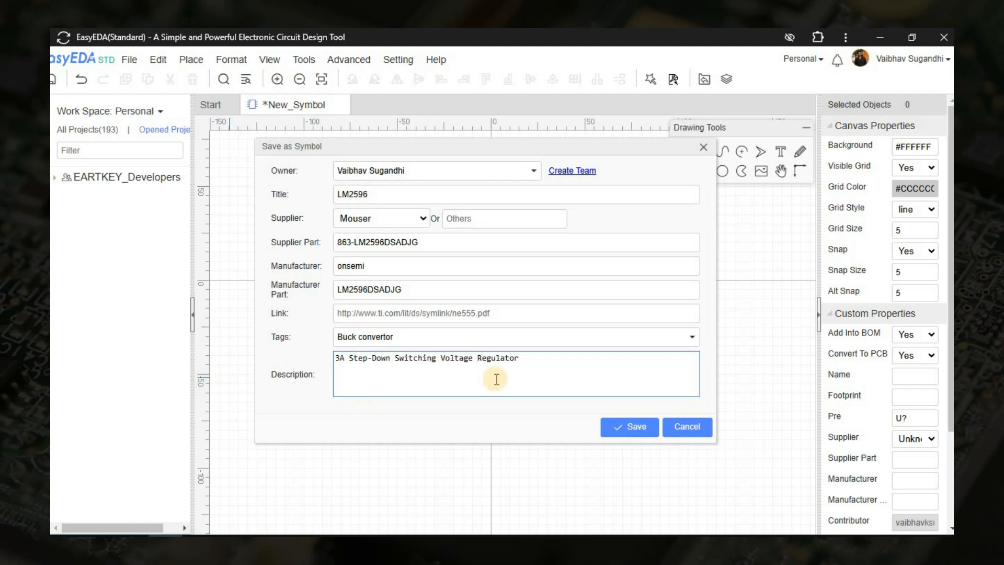
type(" : Vaibhav Sugandh")
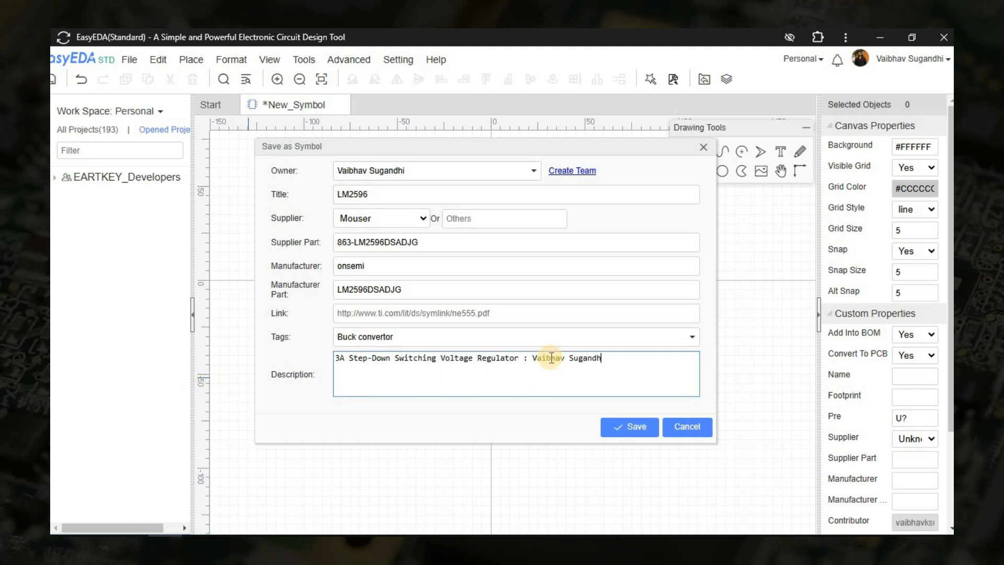
type("i")
Append the author's full name to the description and save the symbol.
left_click(634, 425)
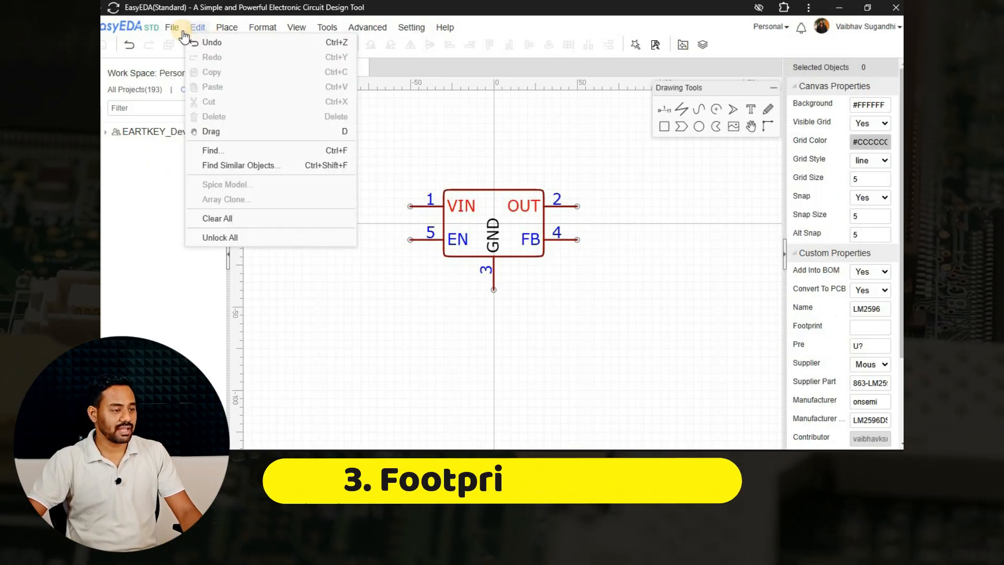
Create a new footprint document.
mouse_move(177, 31)
mouse_move(270, 43)
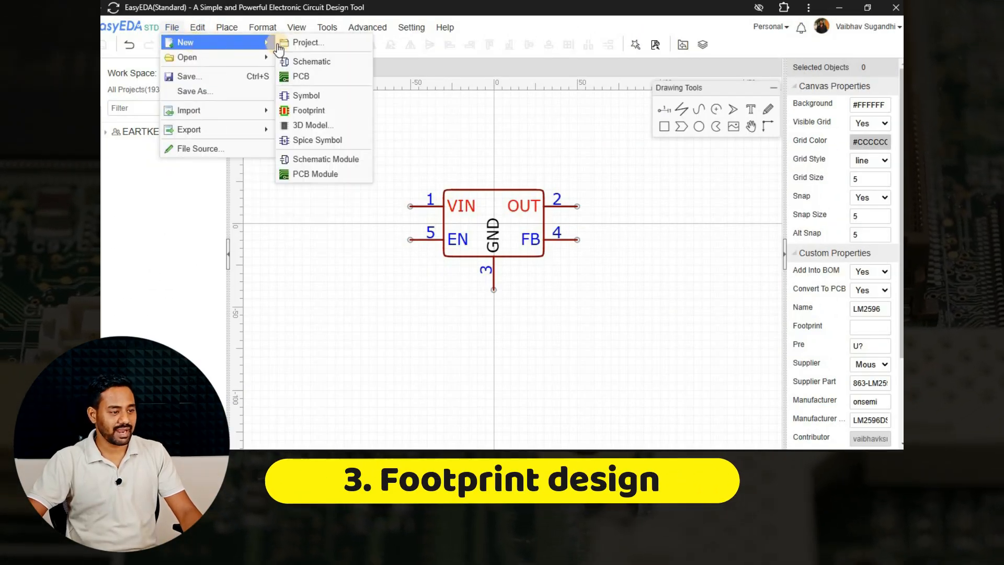
left_click(308, 110)
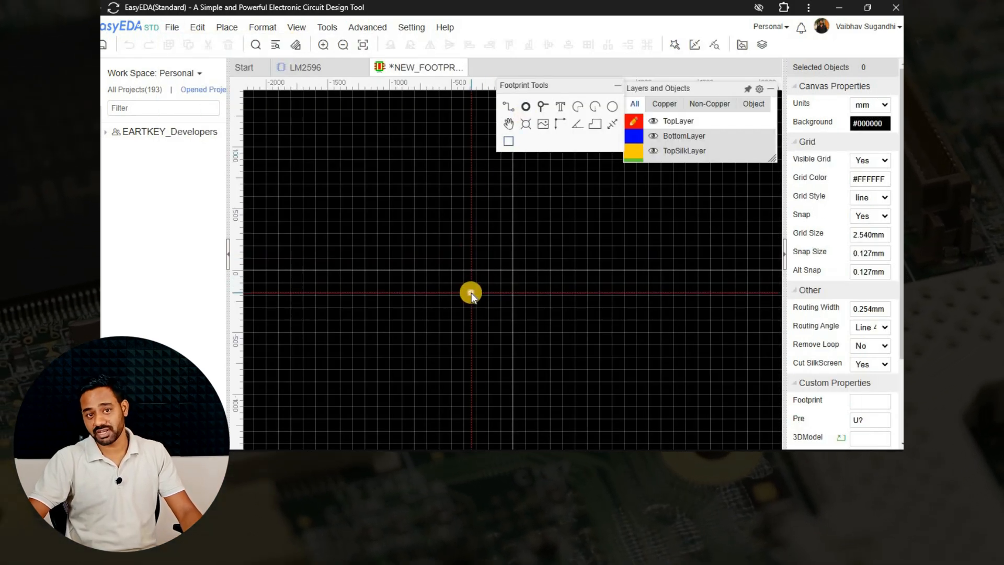
Place a pad beside the footprint origin and make it a rectangular pad on TopLayer.
key("alt+Tab")
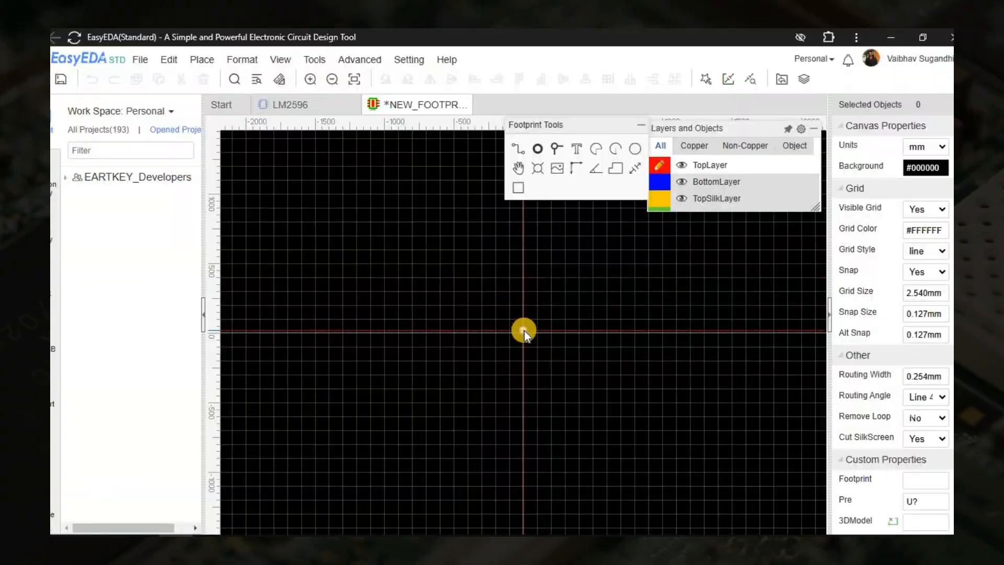
key("alt+Tab")
key("alt+Tab")
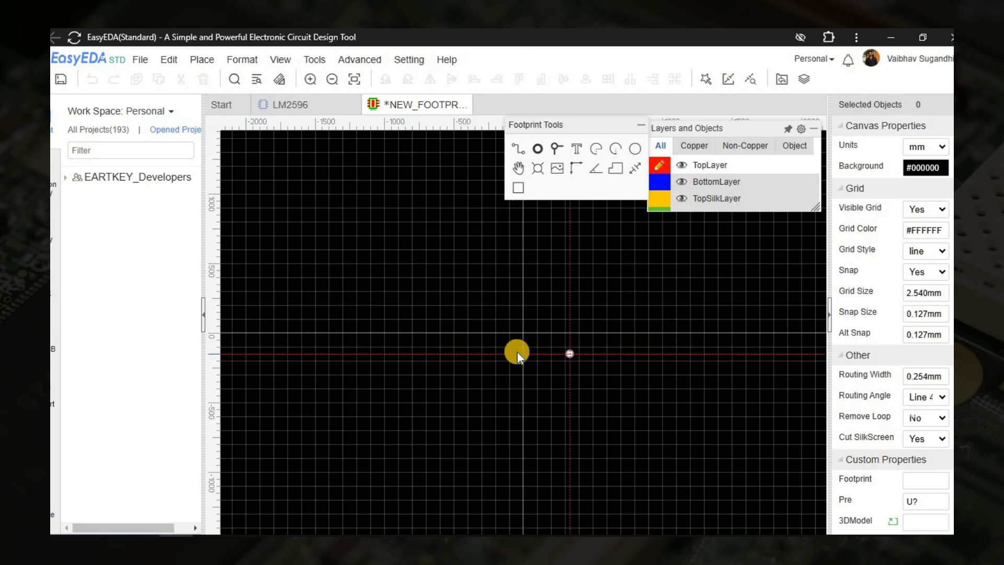
scroll(515, 350, "up", 6)
left_click(481, 298)
left_click(924, 146)
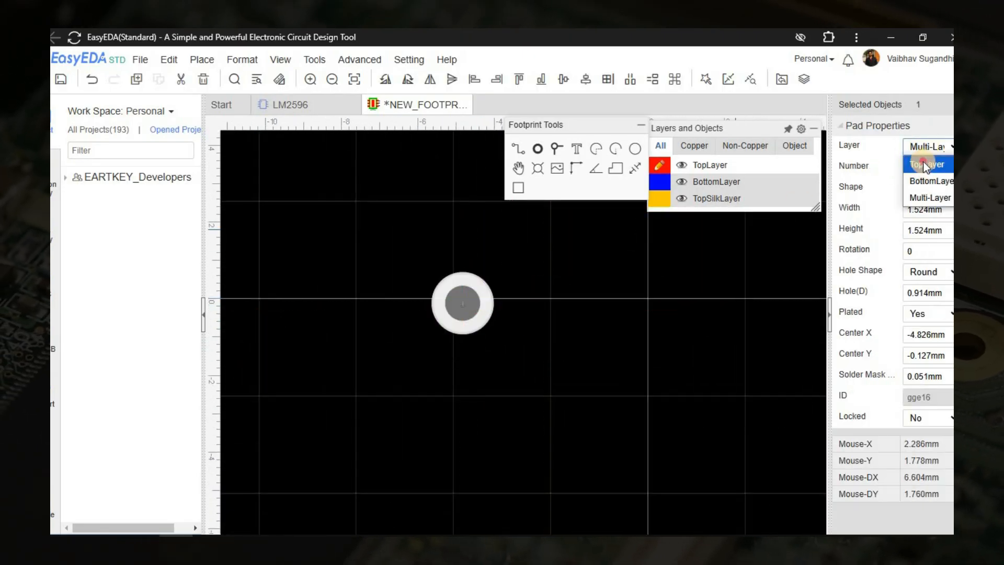
left_click(922, 163)
left_click(925, 188)
left_click(928, 223)
Check the pad dimensions in the datasheet's recommended mounting footprint and set the pad's width to 1.2 mm.
key("alt+Tab")
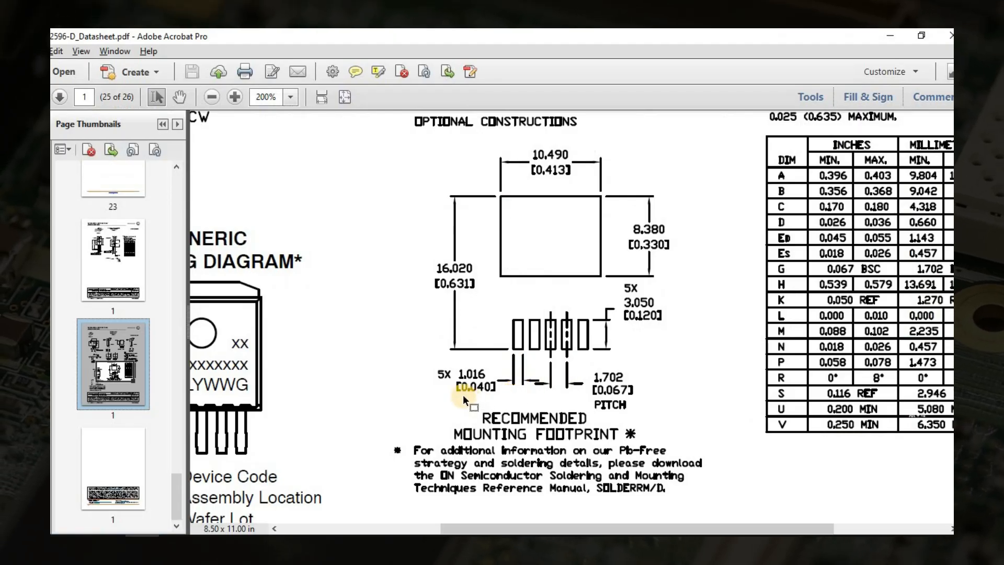
key("alt+Tab")
type("1.2")
key("Return")
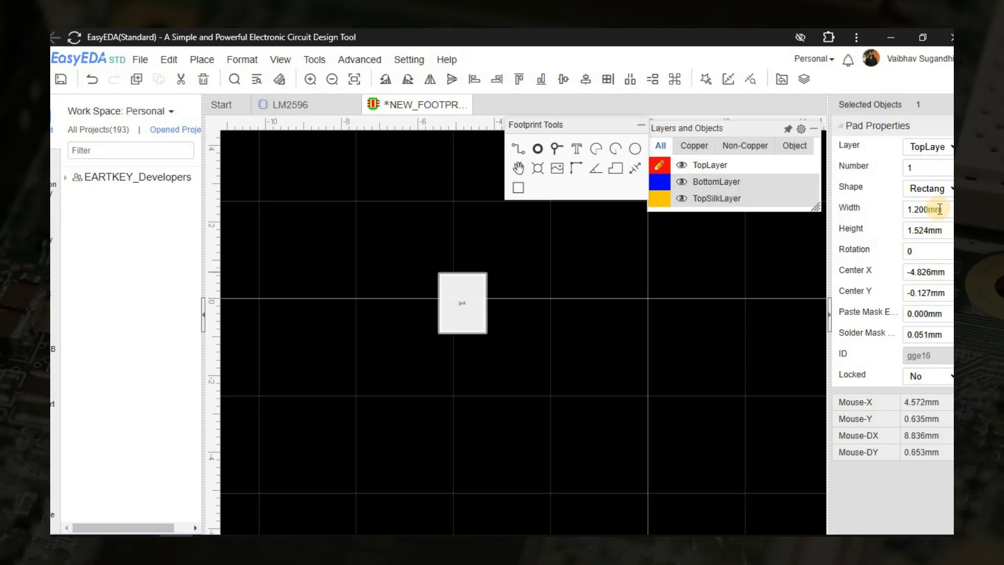
Set the pad's height to 3.05 mm, following the datasheet's recommended mounting footprint.
key("alt+Tab")
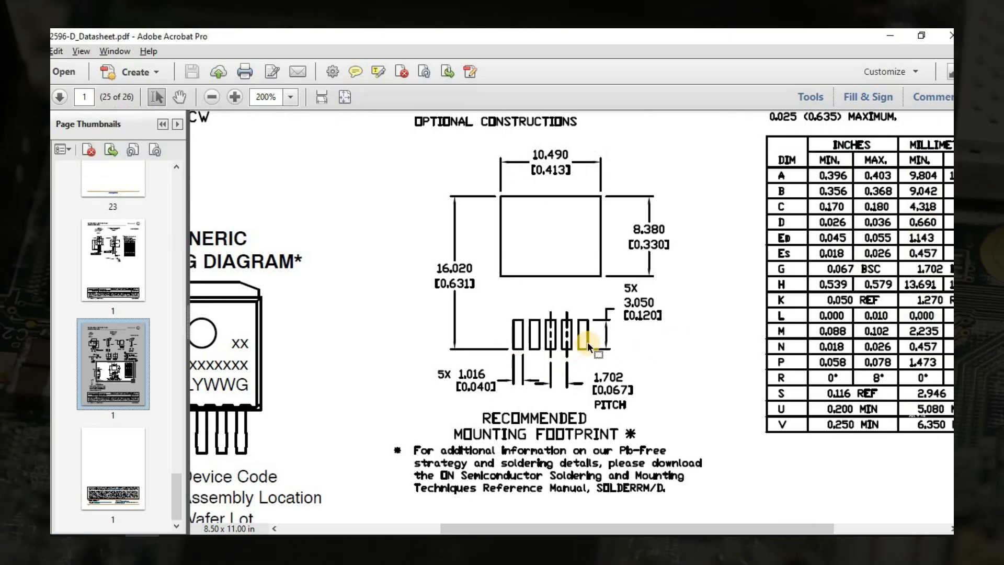
key("alt+Tab")
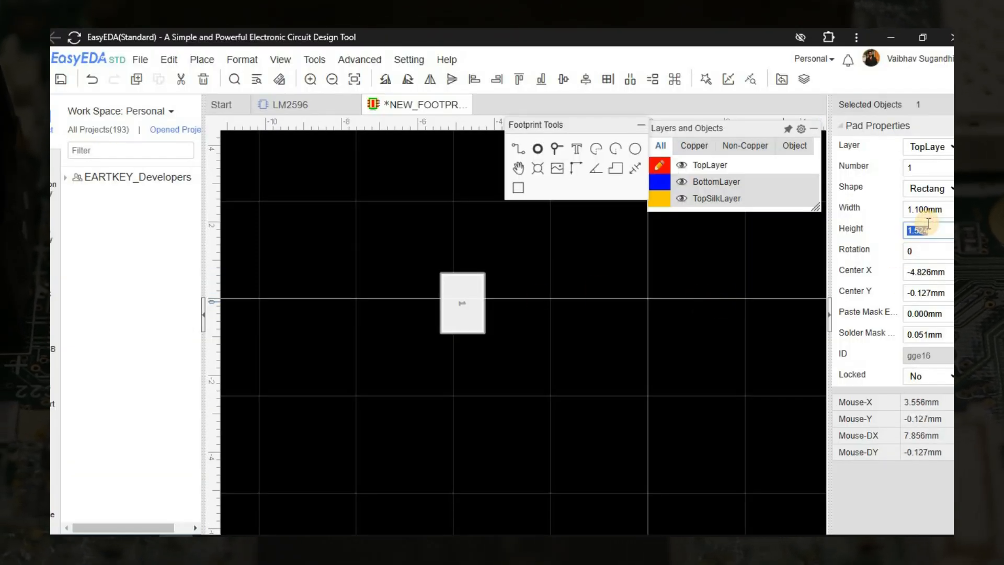
type("3.05")
key("Return")
key("alt+Tab")
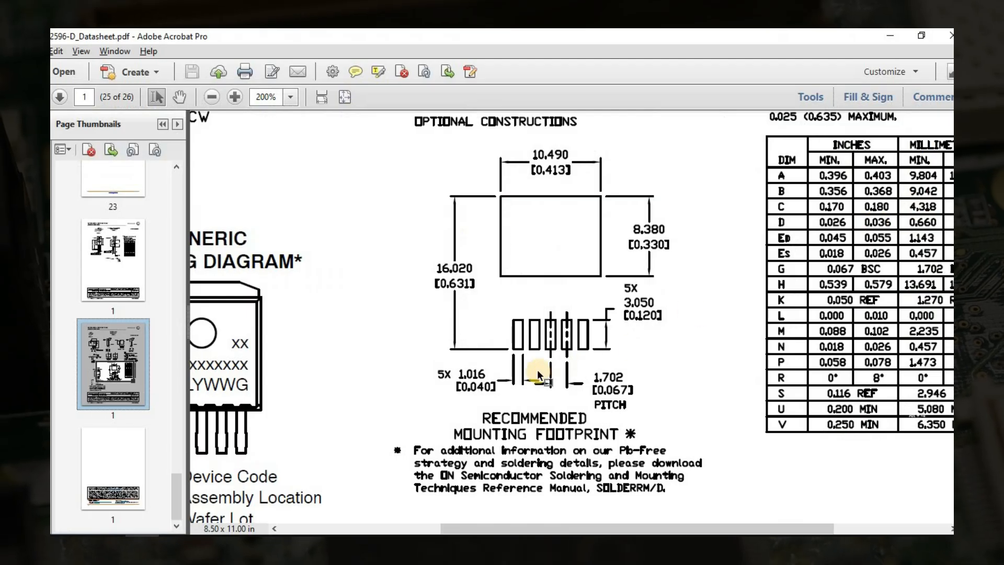
key("alt+Tab")
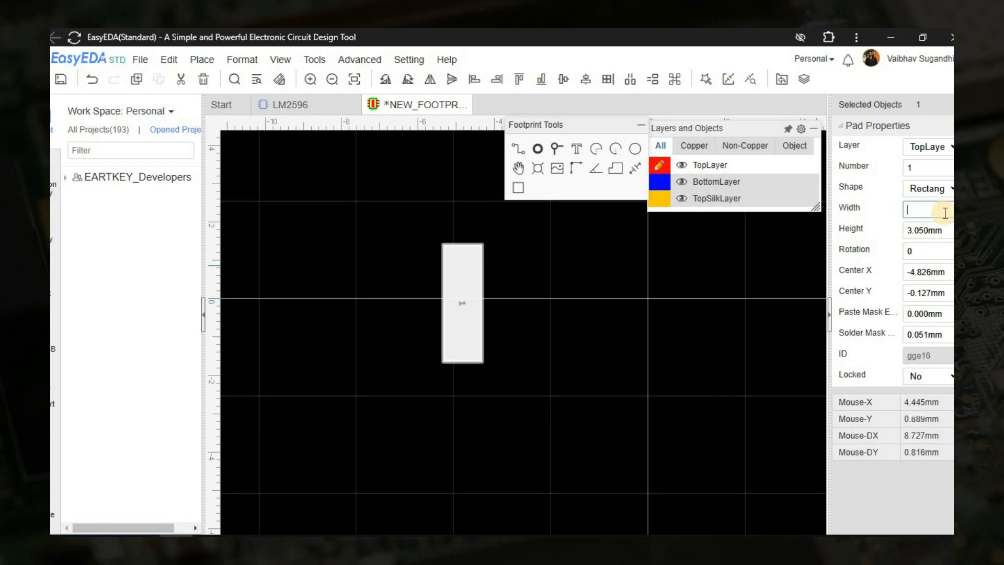
Set the pad's width to 1.016 mm and compare the pad with the datasheet's recommended mounting footprint.
left_click(940, 224)
key("alt+Tab")
key("alt+Tab")
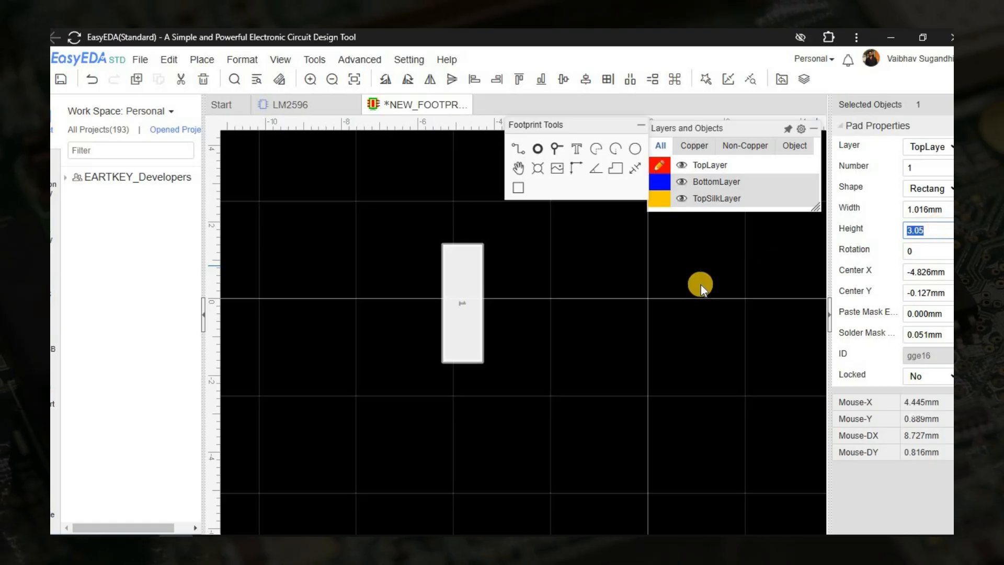
left_click(491, 312)
key("alt+Tab")
key("alt+Tab")
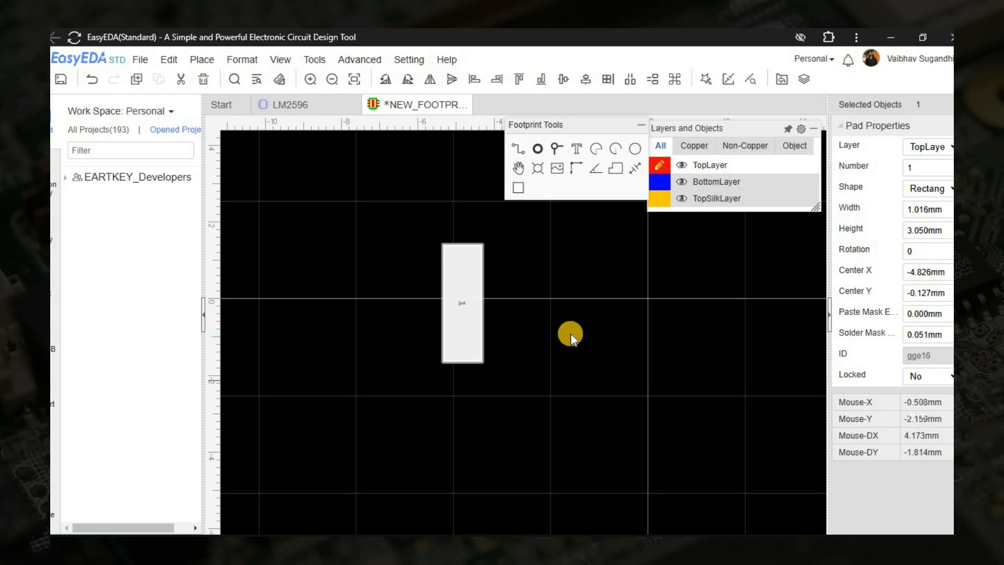
Cut and re-paste pad 1, and place four more matching pads, numbered 2 to 5, in a row beside it.
key("ctrl+x")
left_click(471, 299)
key("ctrl+v")
left_click(478, 309)
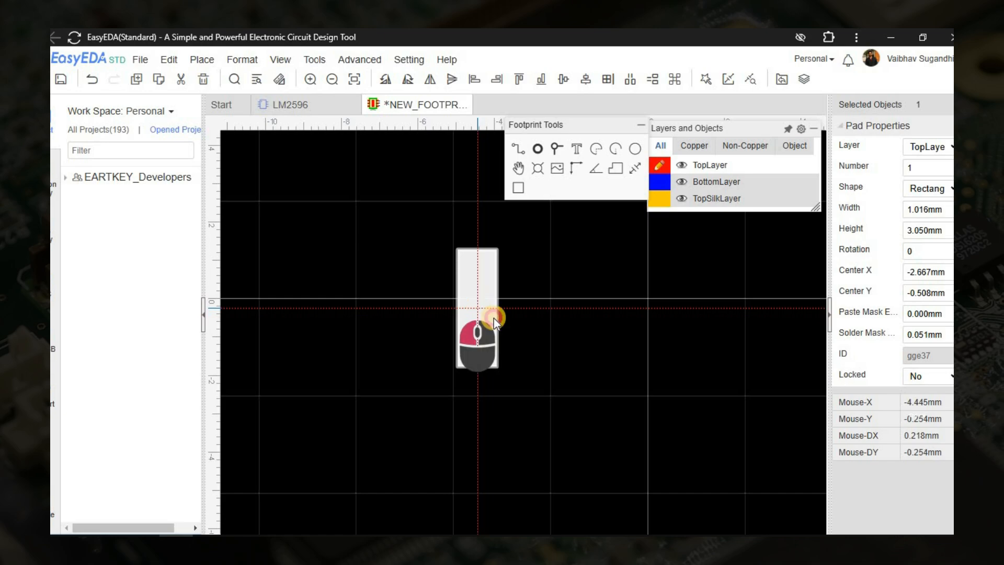
left_click(541, 152)
left_click(536, 304)
left_click(598, 303)
left_click(677, 308)
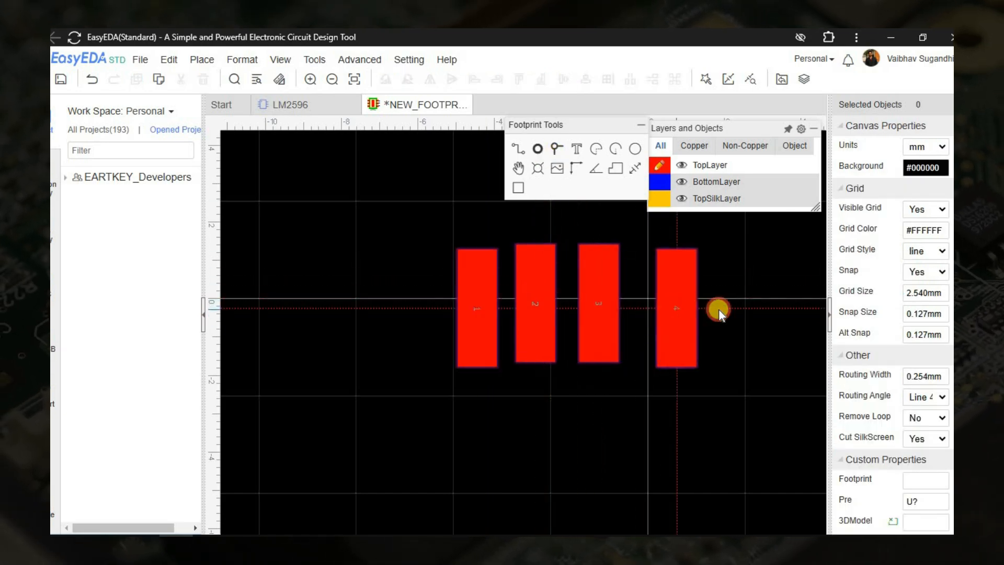
left_click(749, 308)
right_click(654, 416)
right_click_drag(654, 417, 579, 387)
Check the large tab pad in the datasheet's mounting footprint and duplicate one of the footprint's pads.
key("alt+Tab")
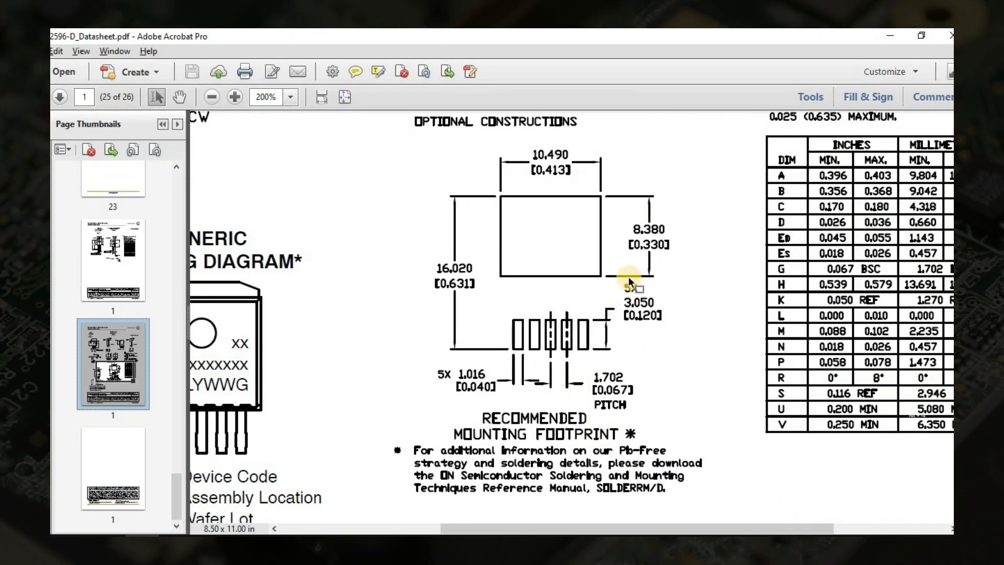
key("alt+Tab")
left_click(626, 366)
key("ctrl+c")
key("ctrl+v")
right_click_drag(475, 208, 484, 418)
left_click(523, 377)
right_click_drag(582, 428, 588, 352)
Check on the datasheet's first pages which pin the D2PAK package's heatsink surface is connected to.
key("alt+Tab")
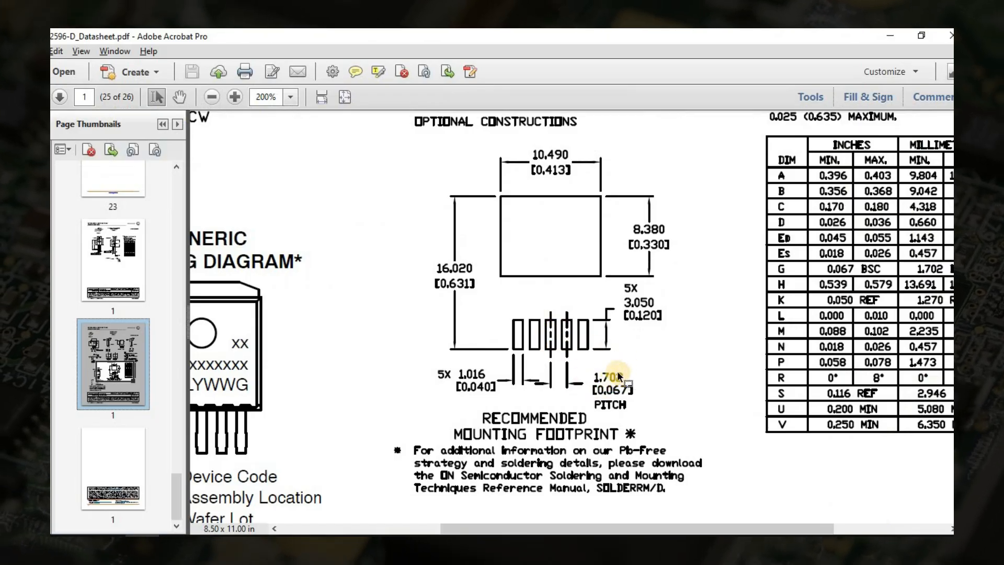
scroll(513, 328, "down", 3, "ctrl")
scroll(522, 328, "up", 5)
scroll(102, 227, "up", 3)
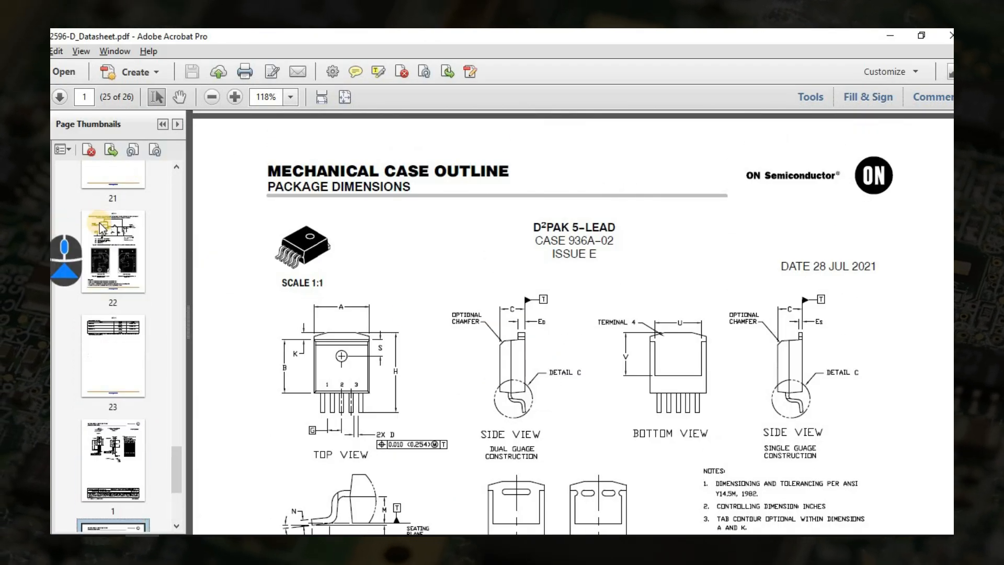
scroll(102, 227, "up", 15)
left_click(107, 224)
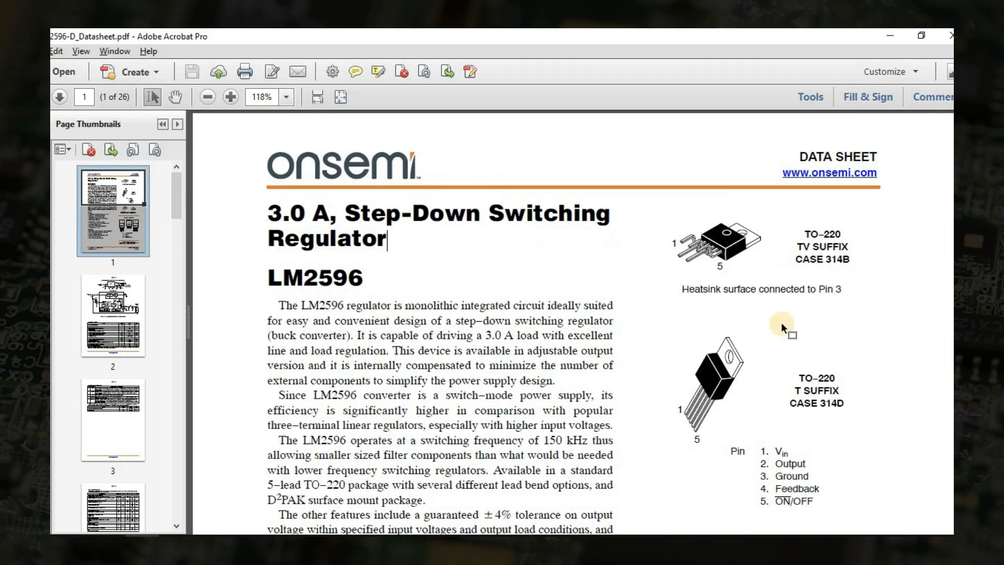
scroll(782, 328, "down", 5)
scroll(818, 397, "up", 3, "ctrl")
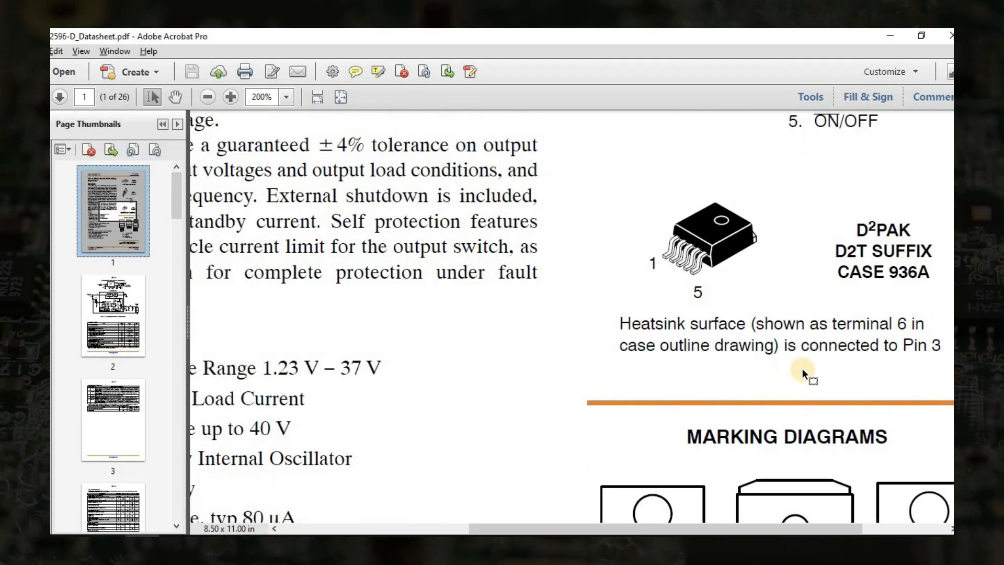
scroll(808, 374, "down", 2, "ctrl")
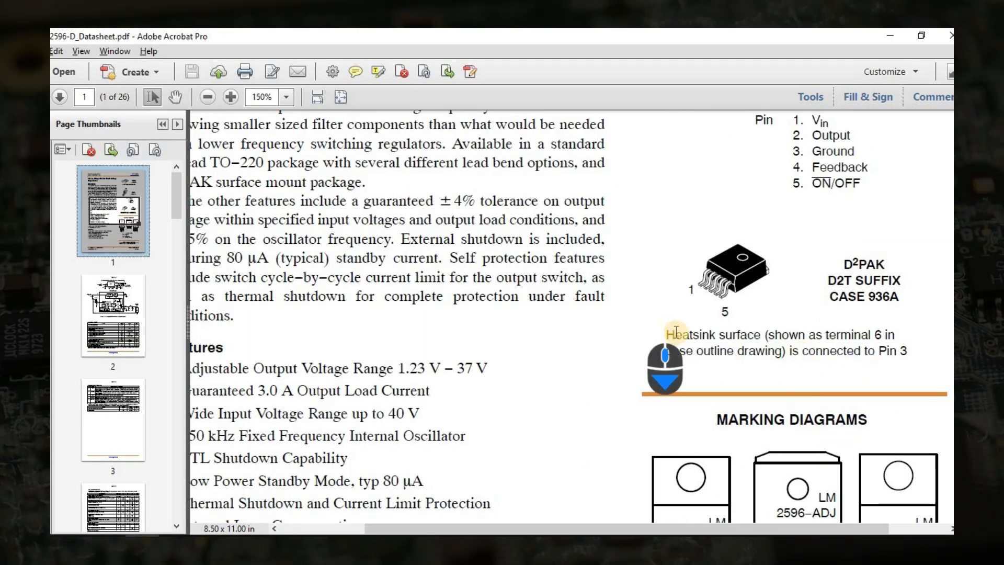
scroll(743, 387, "down", 2, "ctrl")
scroll(603, 358, "down", 5)
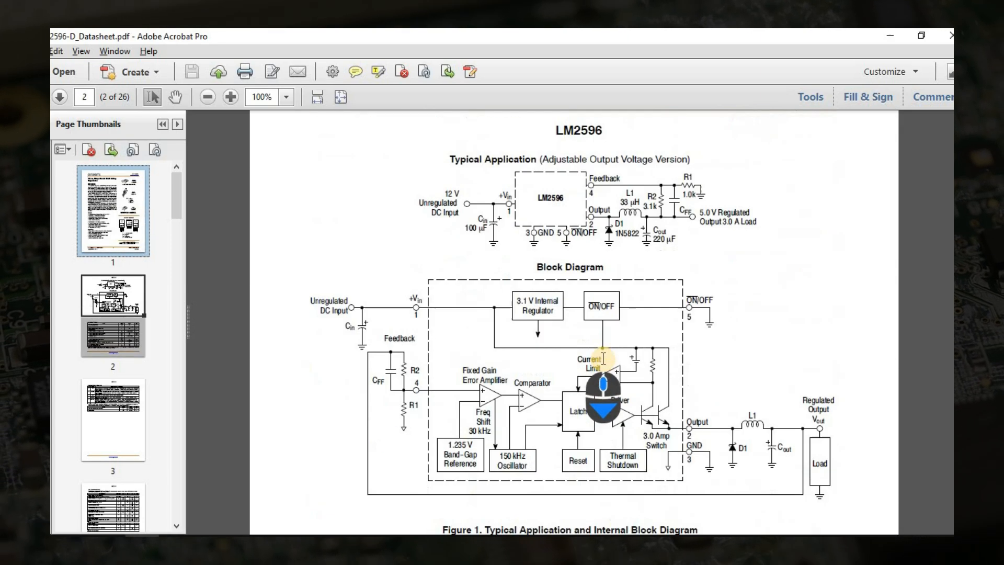
scroll(131, 359, "down", 15)
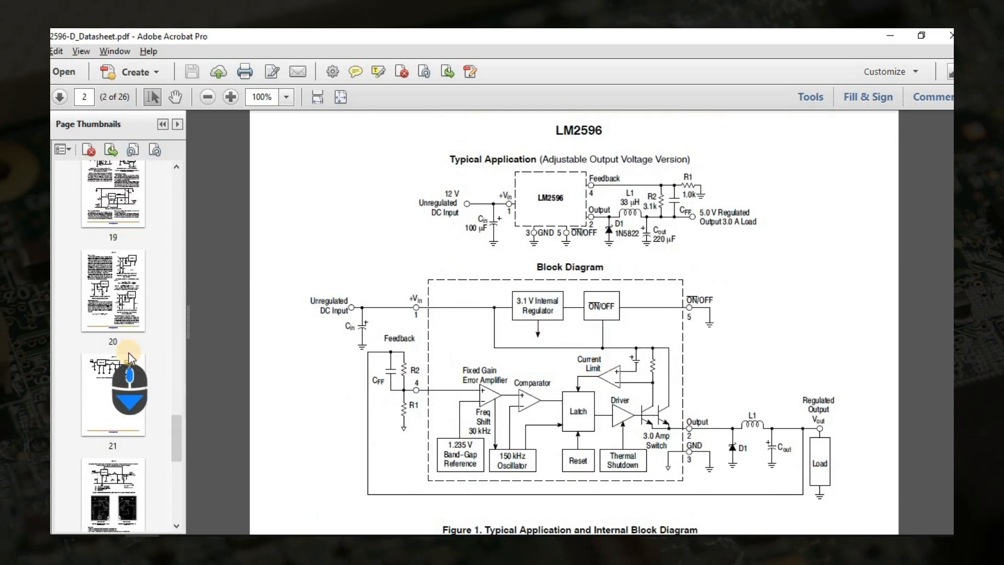
Return to the datasheet's recommended mounting footprint, and set the duplicated pad's number to 3 in the footprint.
left_click(131, 358)
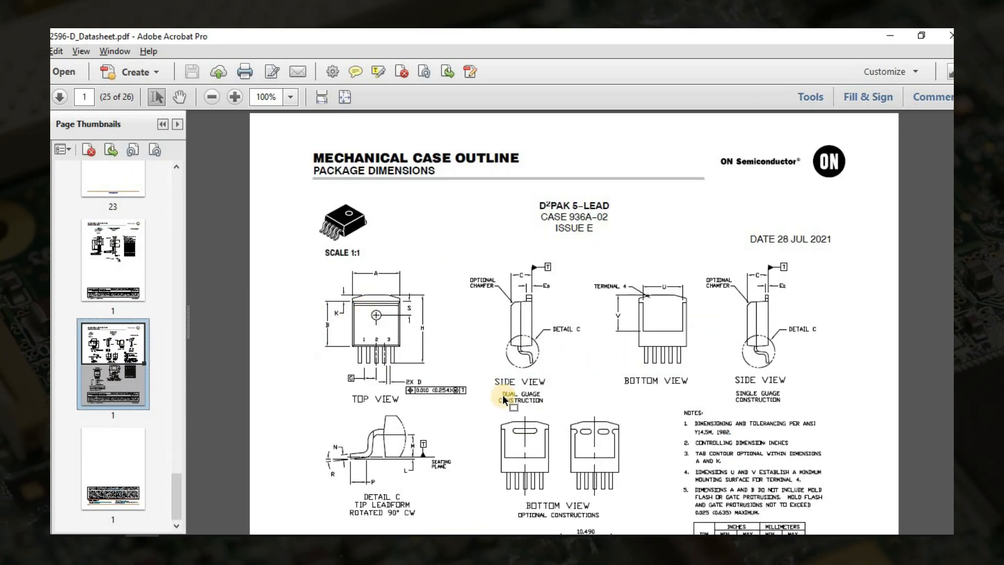
scroll(545, 376, "down", 4)
scroll(541, 391, "down", 8)
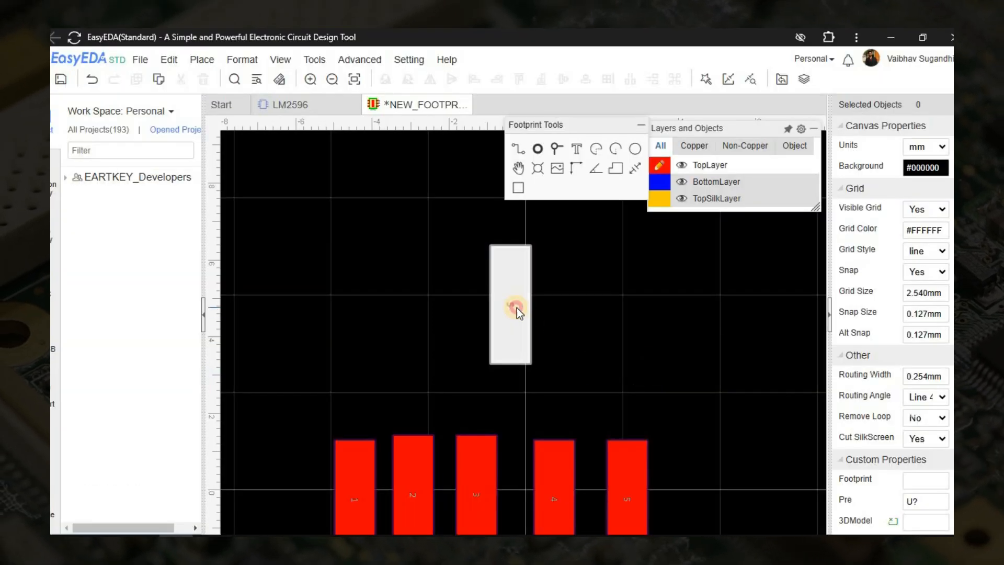
left_click(516, 307)
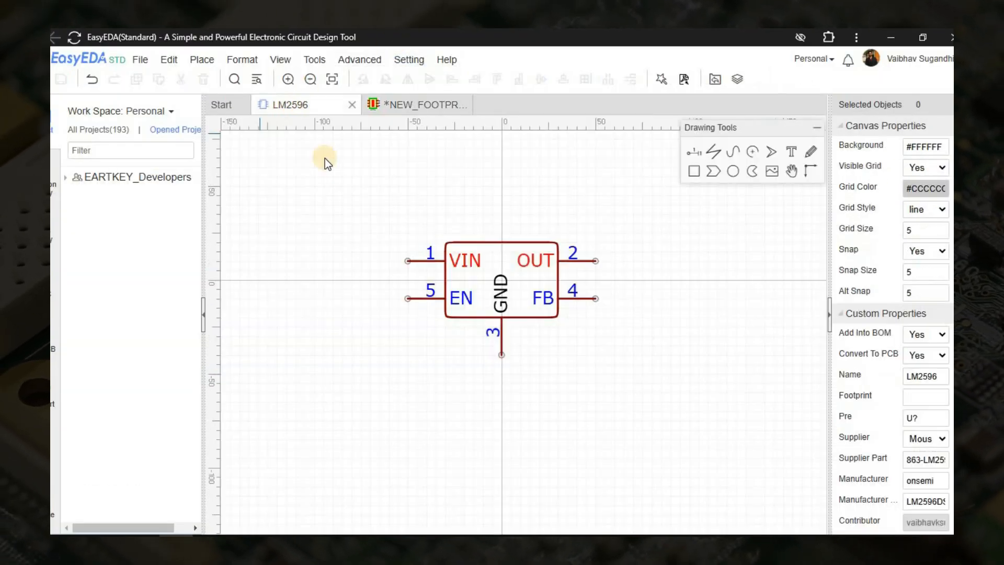
left_click(425, 104)
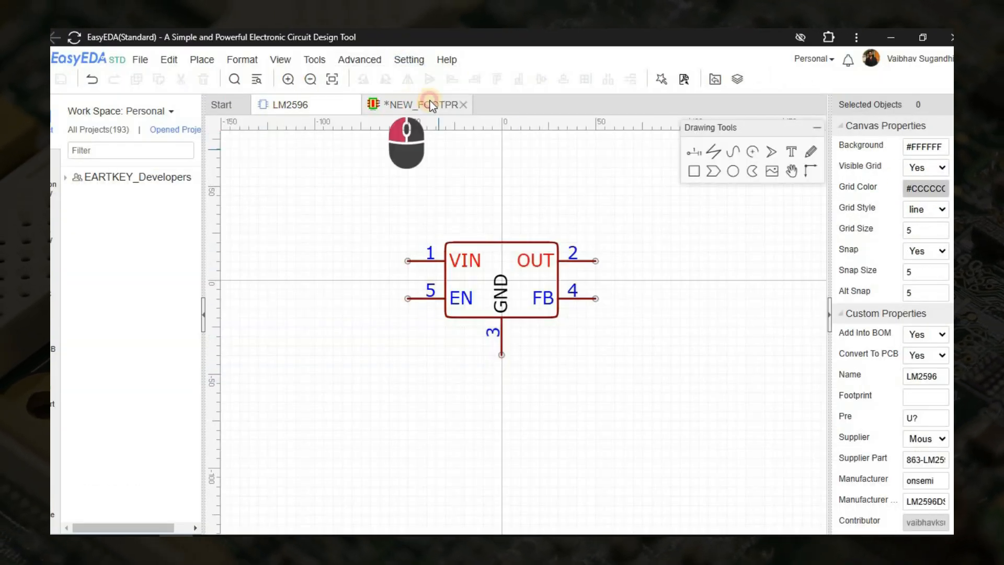
Shift pads 4 and 5 further along the row, away from the lower pad 3.
scroll(587, 258, "down", 3)
scroll(573, 267, "down", 2)
right_click_drag(572, 267, 439, 284)
left_click(423, 399)
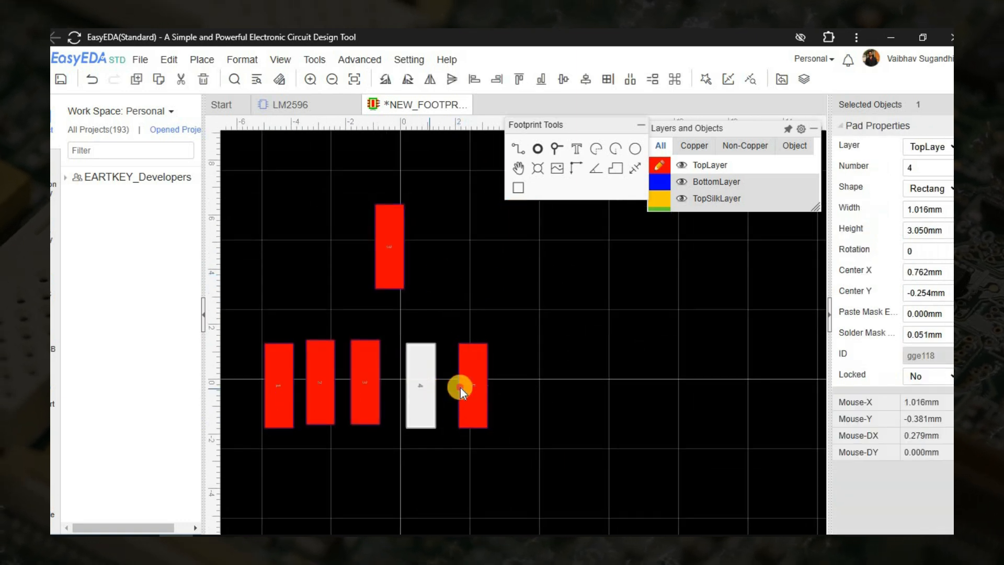
left_click(462, 388, "ctrl")
key("Right")
key("Right")
key("Right")
key("Right")
key("Right")
key("Right")
key("Right")
key("Right")
key("Right")
left_click(518, 284)
Set Center X to 0 for both pads numbered 3, the lead pad and the tab pad above it.
left_click(360, 378)
left_click(388, 275, "ctrl")
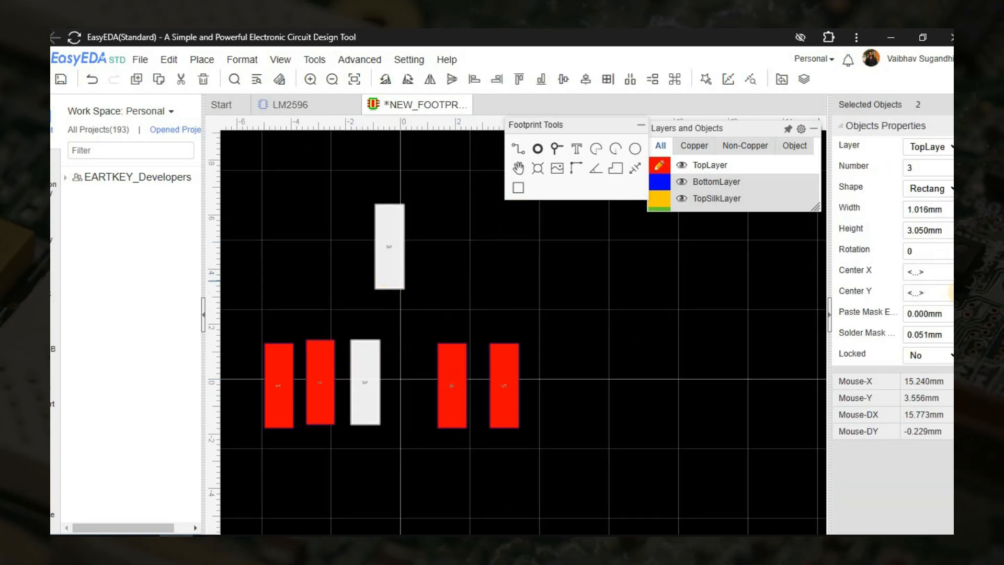
key("Return")
left_click(627, 321)
Set Center Y to 0 for all five lead pads in the row.
left_click_drag(251, 326, 557, 451)
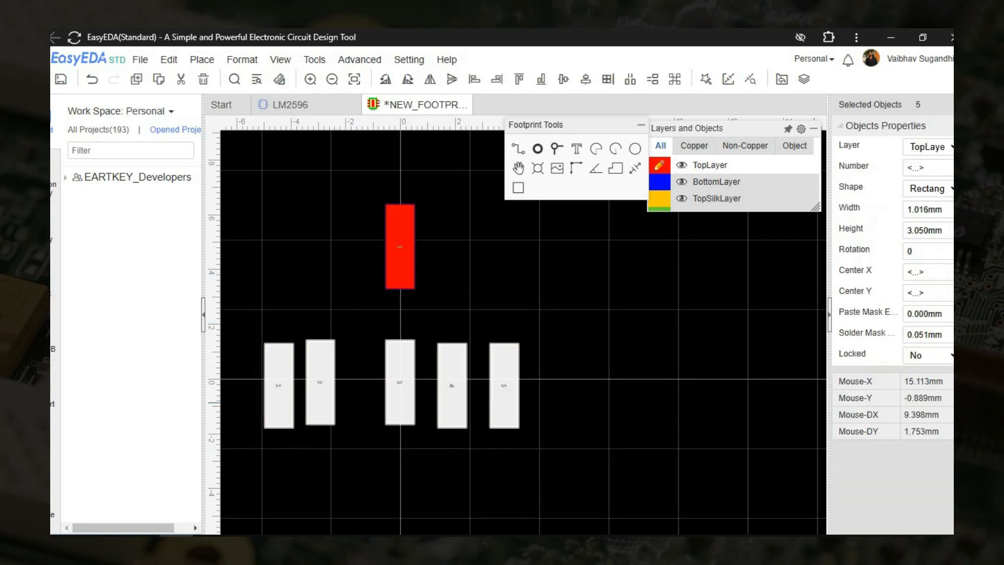
left_click(937, 291)
type("0")
key("Return")
left_click(623, 289)
Check the lead pitch in the datasheet's recommended mounting footprint.
left_click(400, 251)
key("alt+Tab")
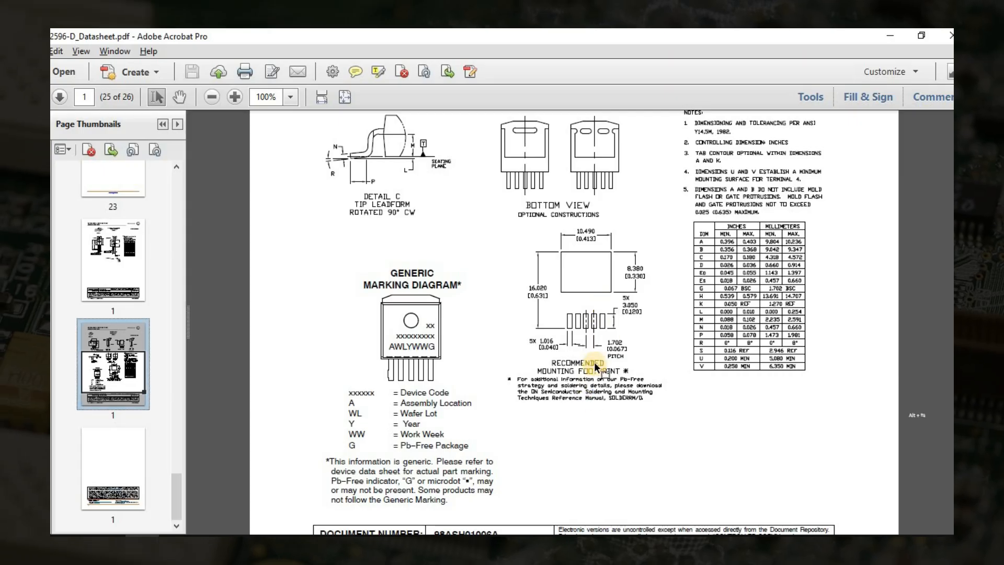
scroll(595, 360, "up", 2, "ctrl")
scroll(598, 351, "up", 3, "ctrl")
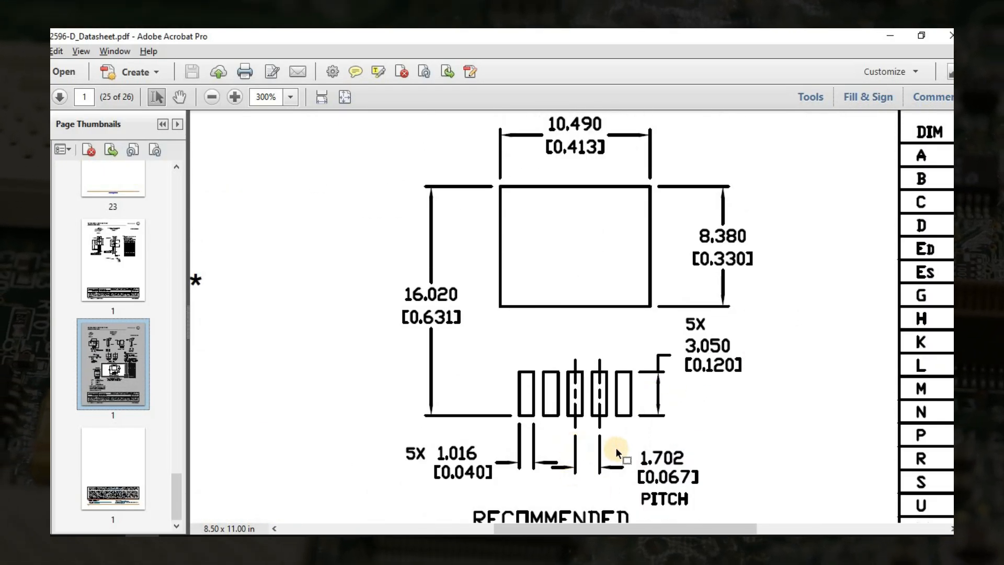
key("alt+Tab")
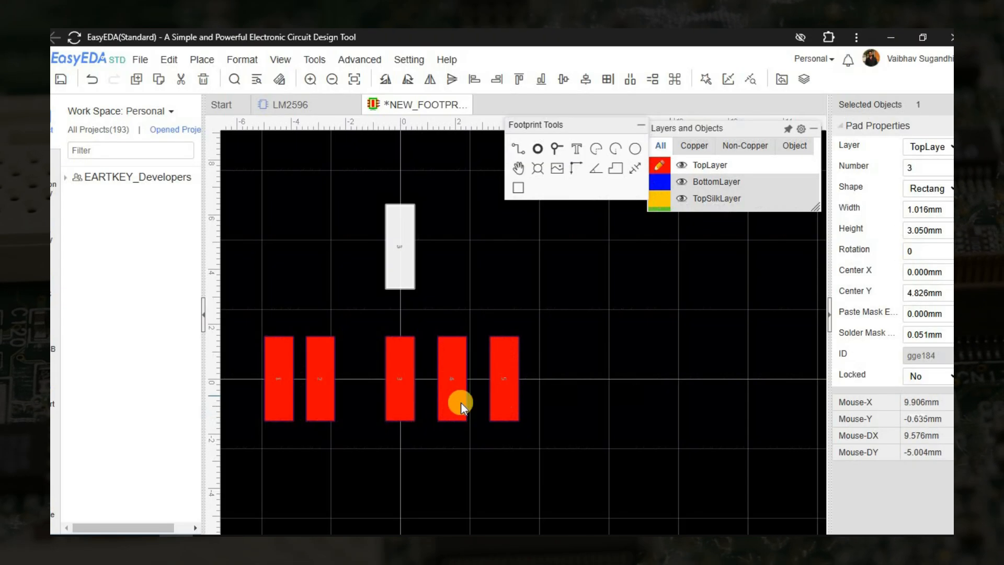
Open the Calculator and divide the 1.702 mm pitch by 2.
left_click(407, 389)
left_click(249, 514)
key("super")
type("calc")
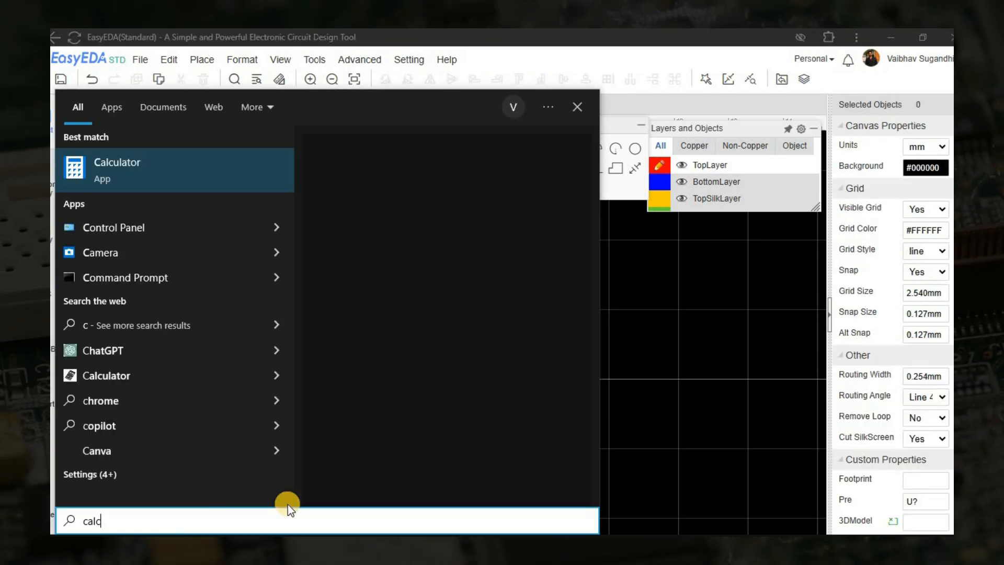
key("Return")
type("1.702/2")
key("Return")
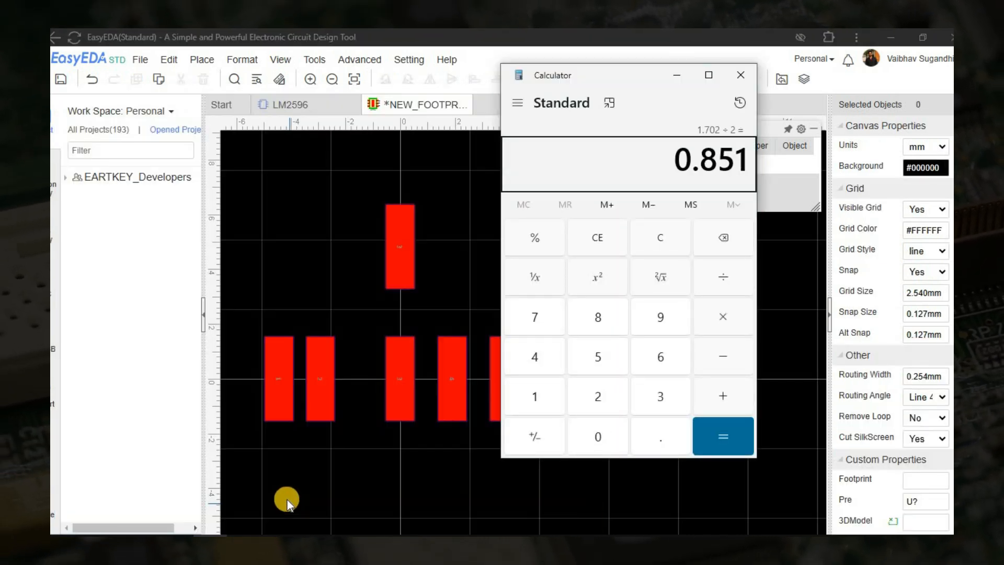
Set pad 4's Center X to 0.851 mm.
left_click(451, 388)
left_click(937, 274)
type("0")
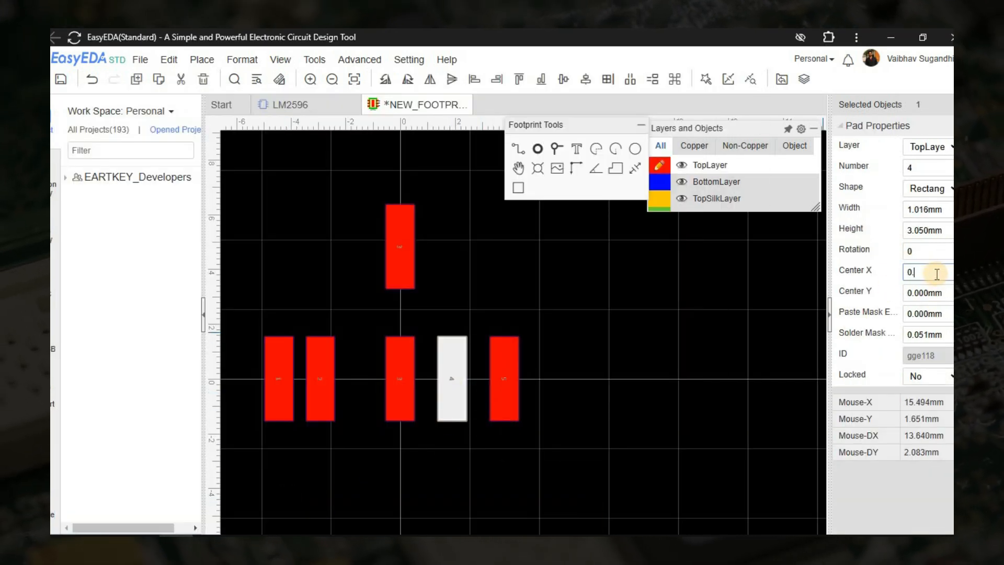
type(".851")
key("Return")
Examine the pad pitch and widths again in the datasheet's recommended mounting footprint.
left_click(209, 546)
left_click(175, 546)
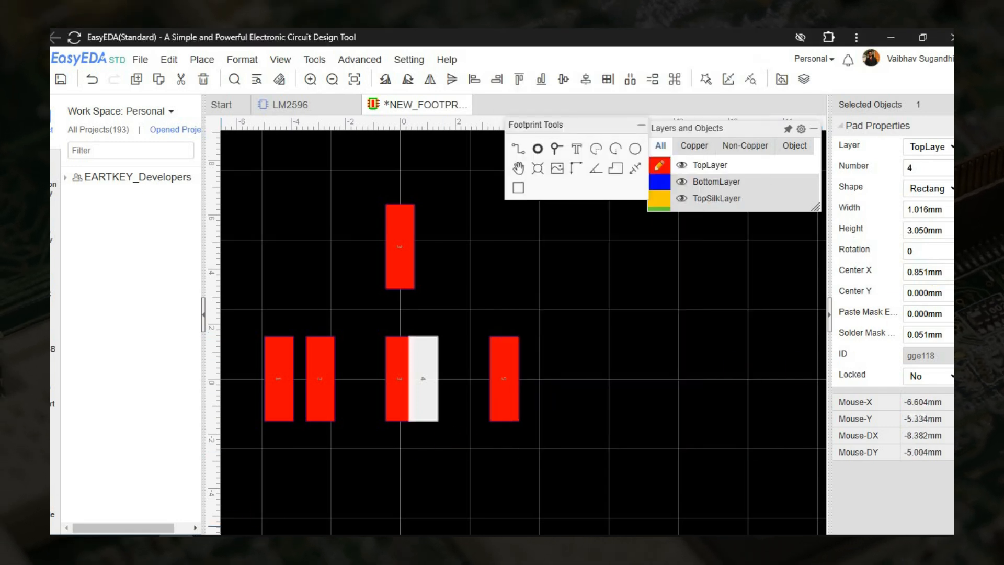
left_click(142, 546)
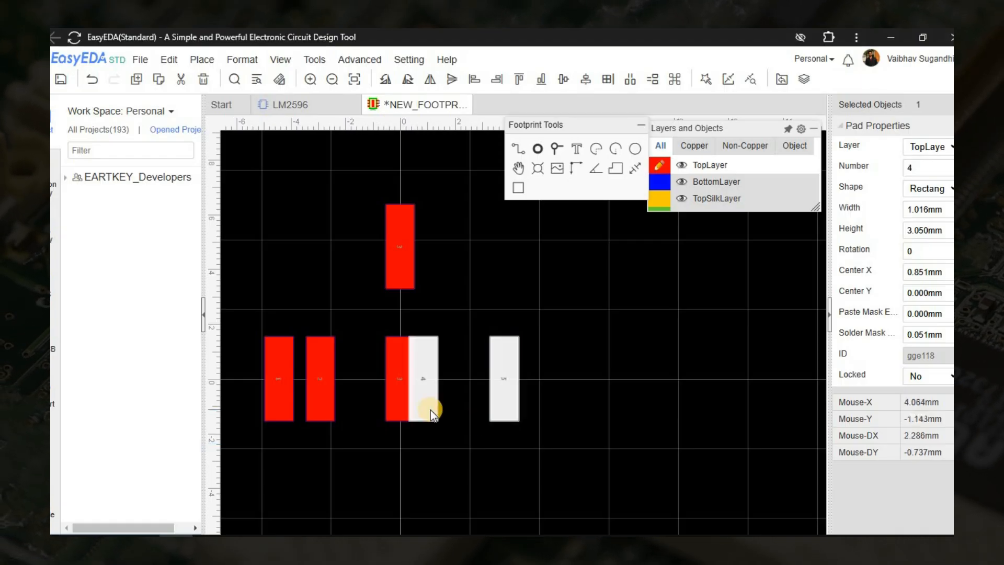
left_click(416, 390)
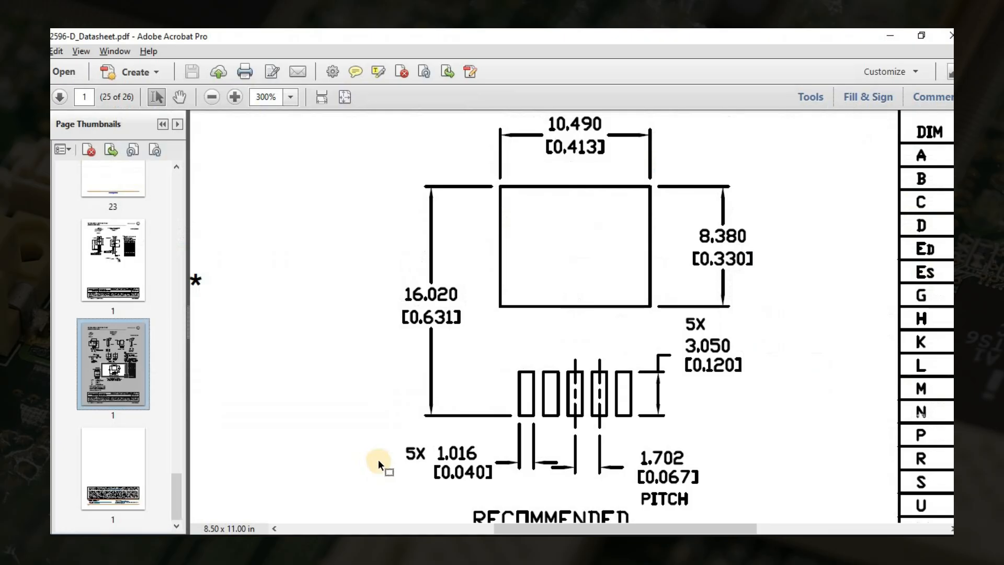
scroll(711, 439, "down", 2)
scroll(711, 439, "up", 2)
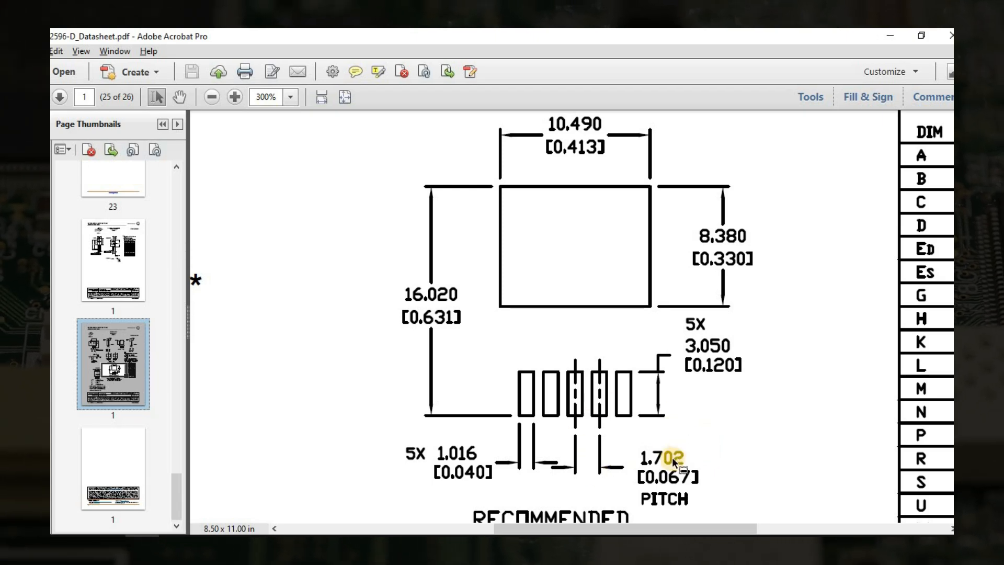
Recalculate half of the 1.702 mm pitch in the Calculator and set pad 2's Center X to -0.851 mm.
left_click(366, 546)
key("Escape")
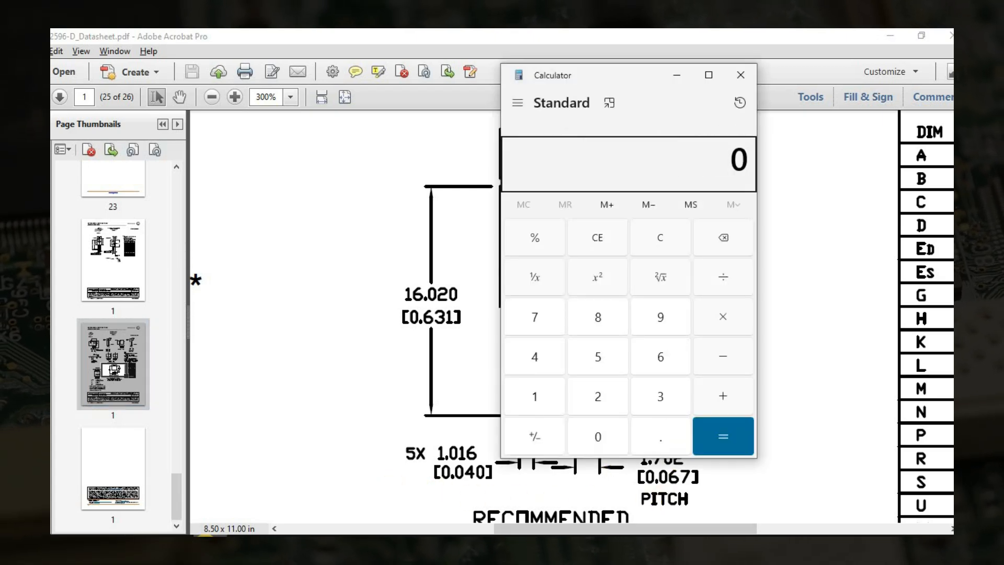
left_click(462, 372)
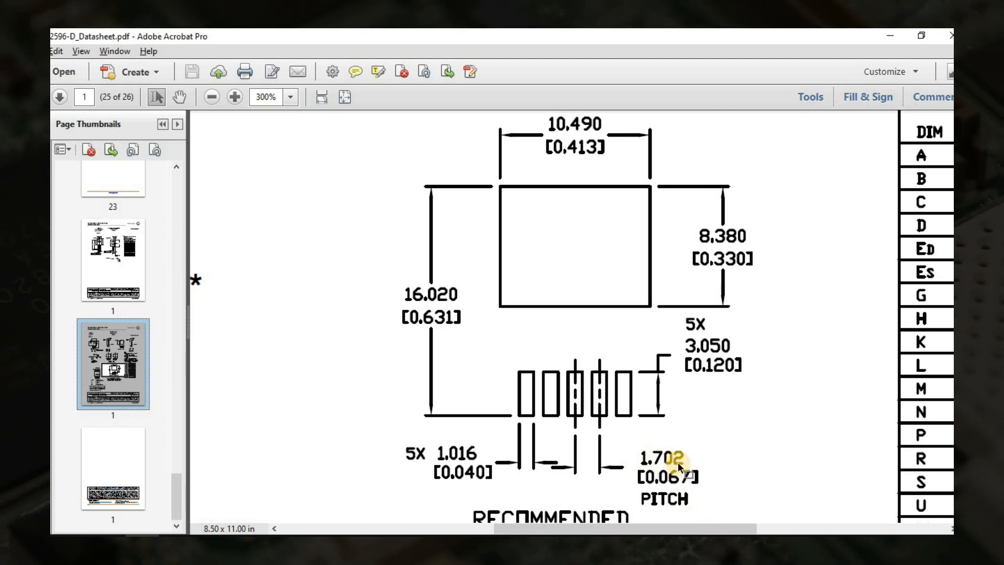
type("1.")
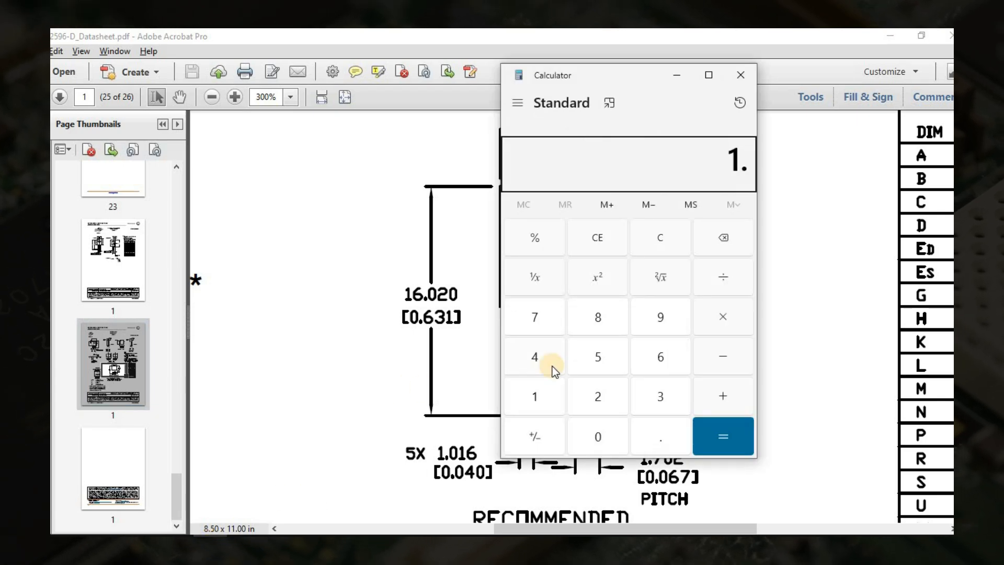
type("702/2")
key("Return")
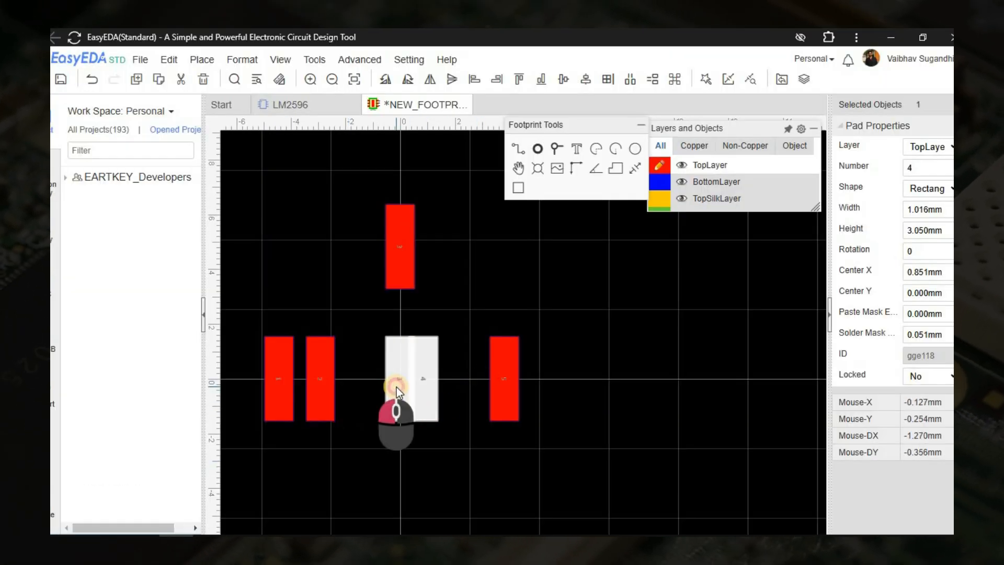
left_click(323, 380)
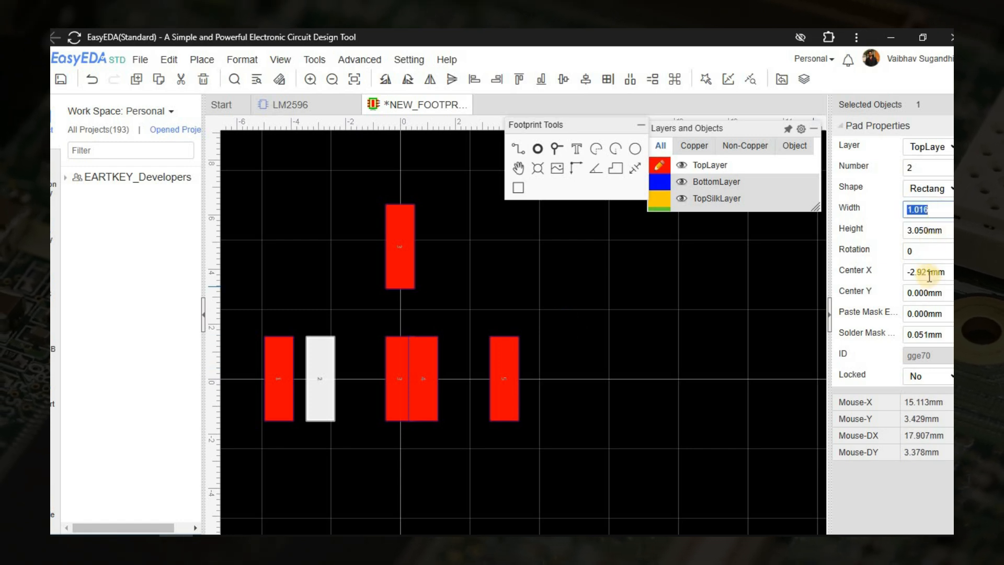
key("Return")
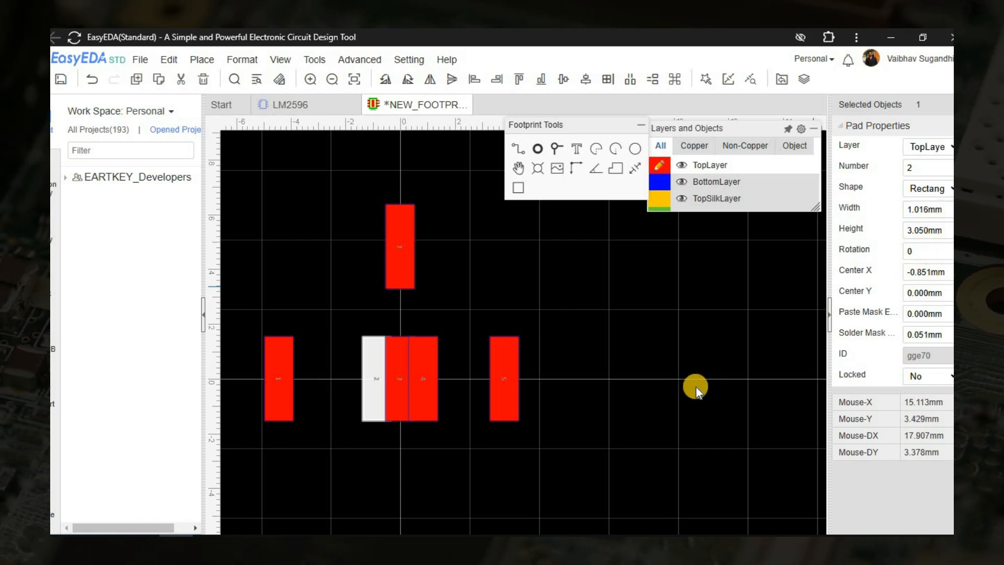
Measure the centre-to-centre distance between lead pads 3 and 4.
left_click(695, 389)
left_click(616, 168)
scroll(412, 390, "up", 5)
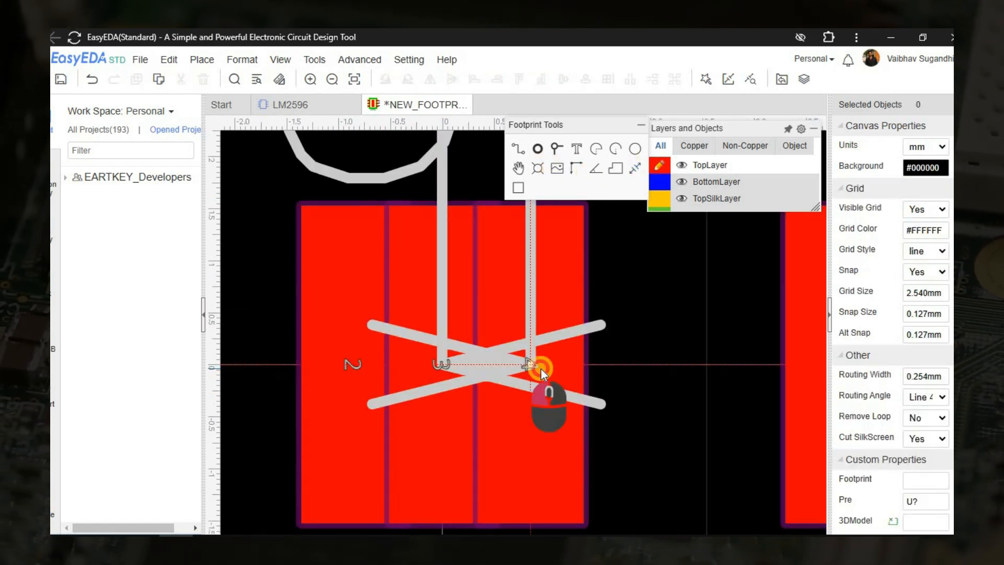
scroll(541, 368, "down", 5)
key("Escape")
right_click_drag(532, 442, 487, 427)
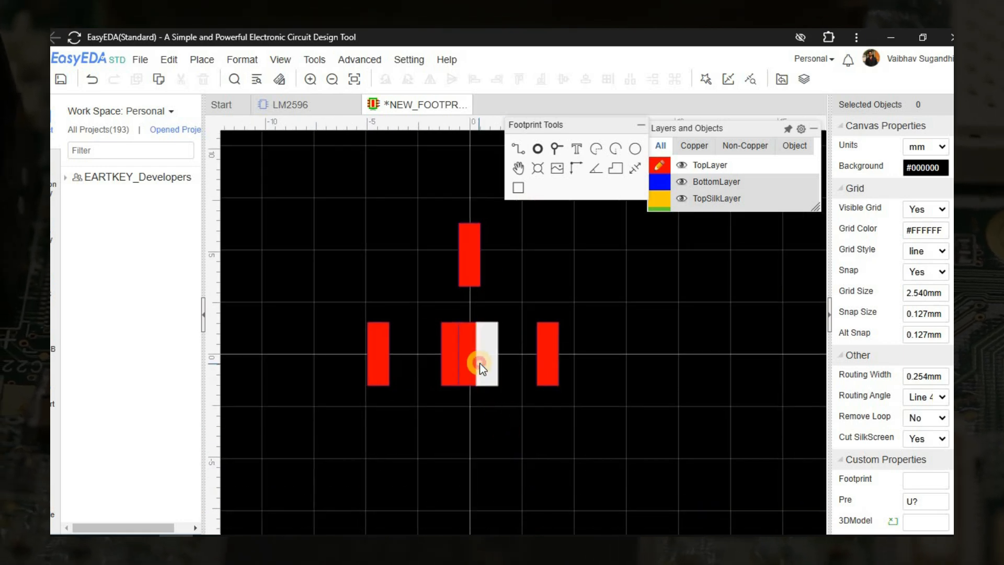
Set pad 4's Center X to 1.702 mm and pad 2's Center X to -1.702 mm.
left_click(479, 363)
double_click(934, 273)
type("1.75")
key("Return")
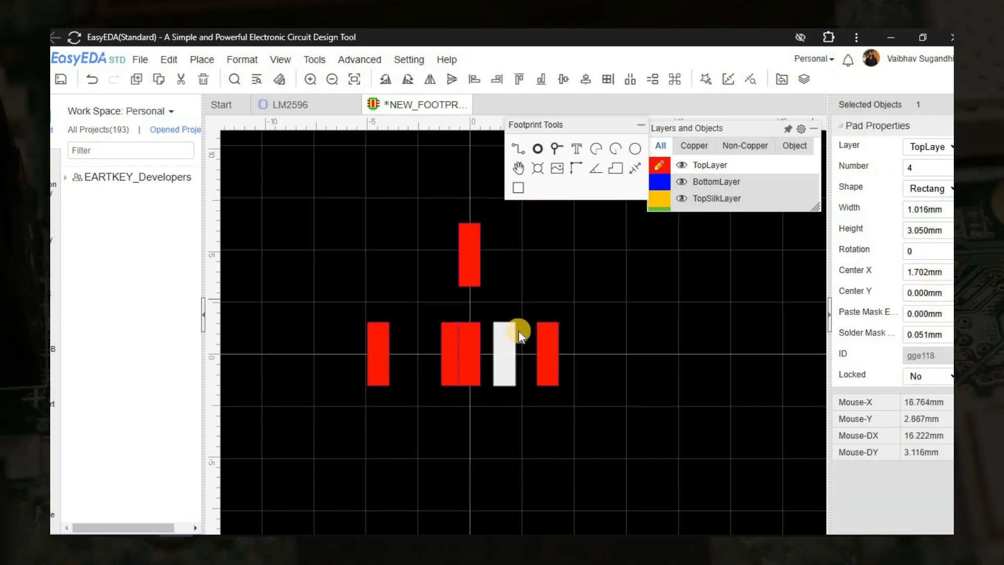
left_click(450, 354)
key("Return")
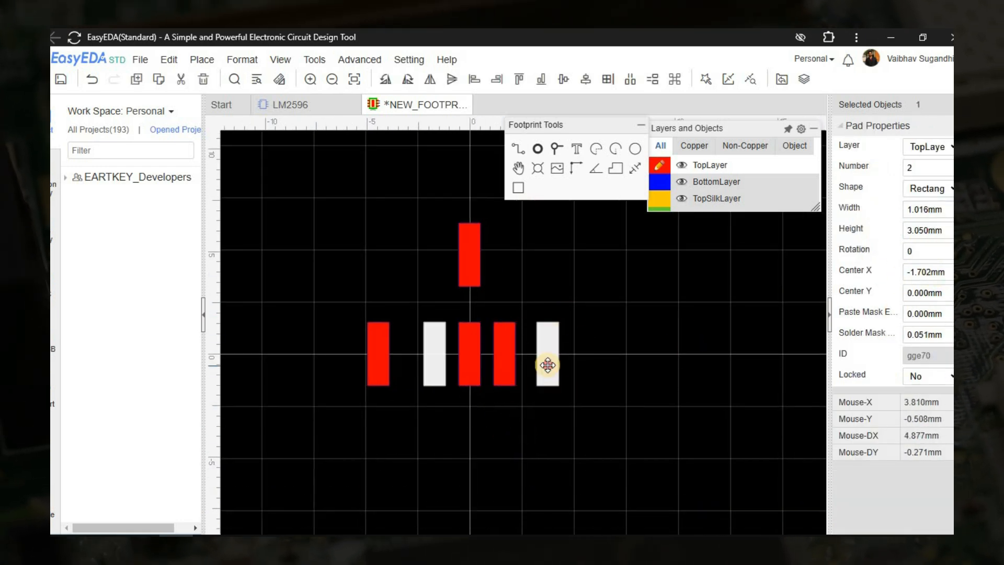
Add 1.702 and 1.702 in the Calculator and set pad 5's Center X to 3.404 mm.
left_click(548, 359)
type("1.702+1.702")
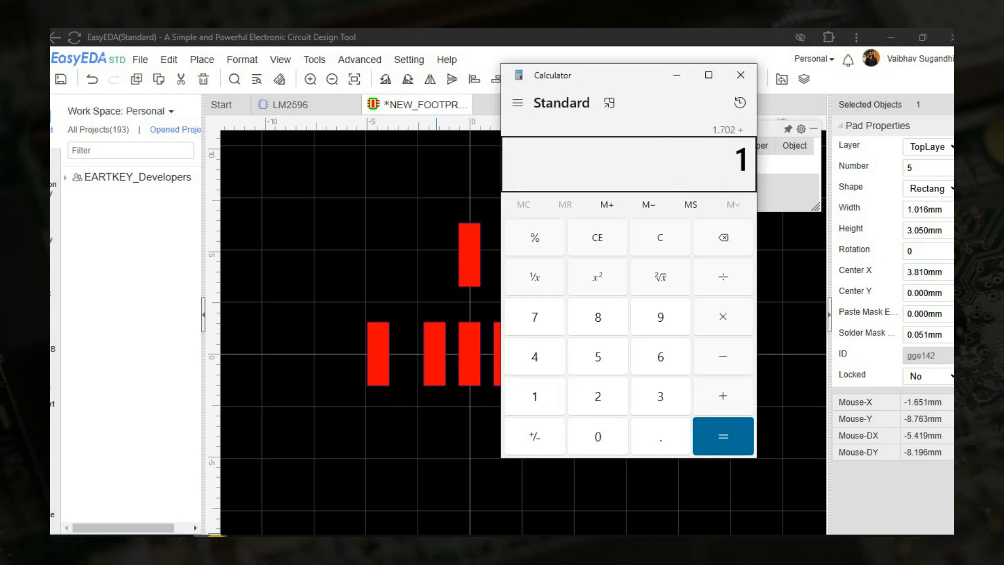
key("Return")
left_click(543, 369)
left_click(926, 271)
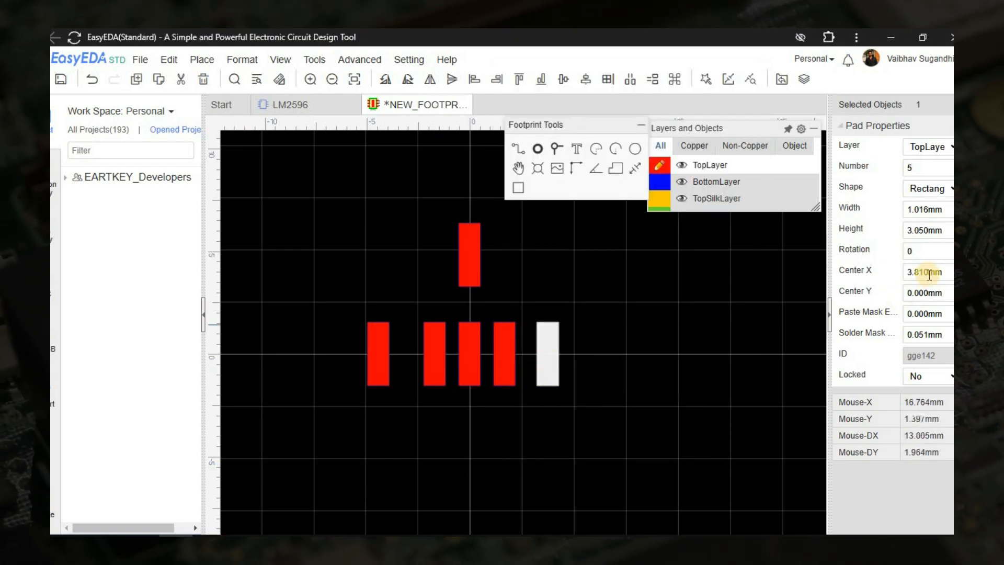
type("3.404")
key("Return")
Set pad 1's Center X to -3.404 mm.
left_click(385, 360)
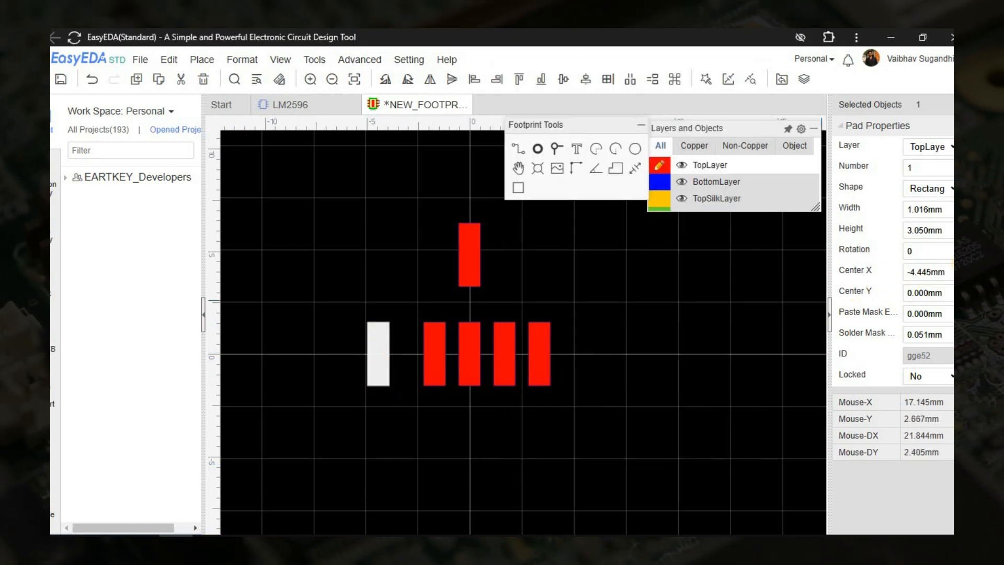
left_click(948, 276)
type("-3.404")
key("Return")
Measure the centre-to-centre distance between lead pads 1 and 2.
left_click(634, 168)
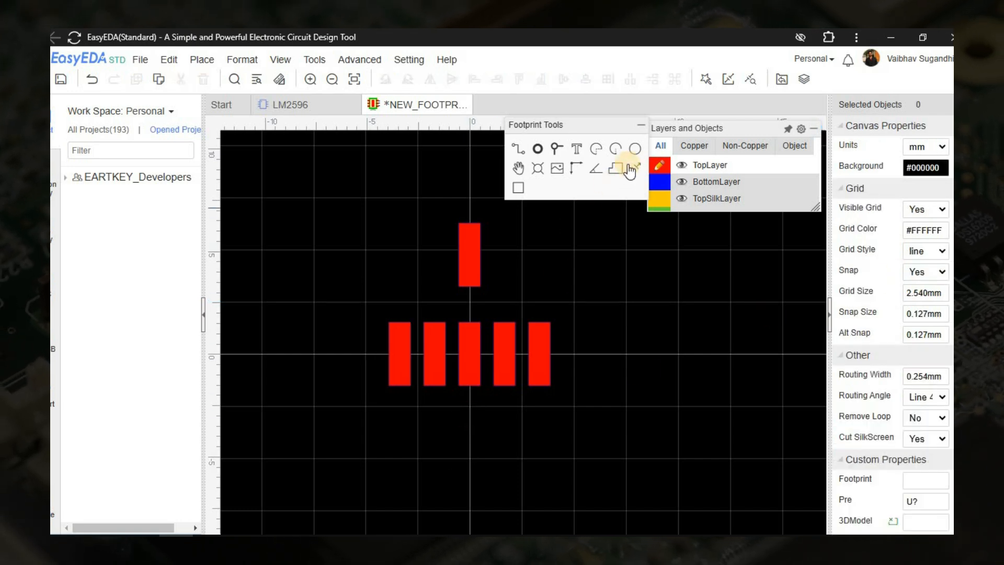
scroll(493, 362, "up", 5)
left_click(441, 341)
left_click(541, 339)
scroll(541, 339, "down", 5)
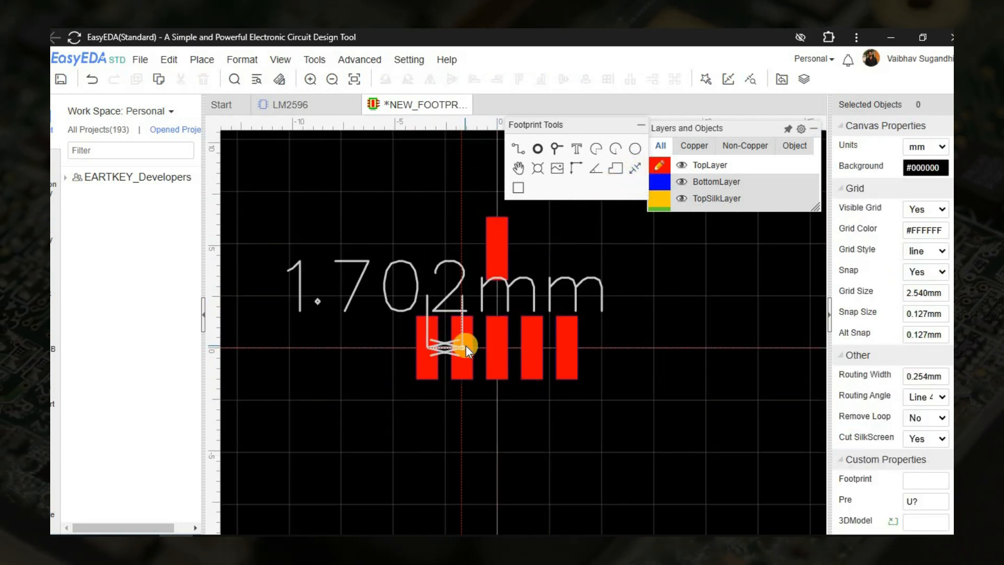
right_click(638, 372)
Resize the tab pad above the lead pads to a height of 8.38 mm and a width of 10.49 mm.
left_click(210, 544)
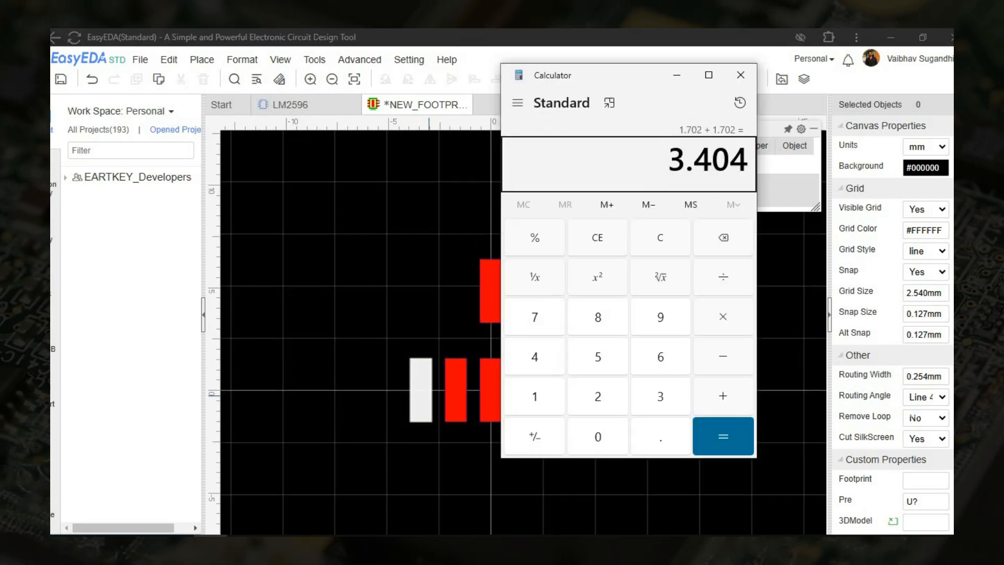
left_click(209, 544)
left_click(142, 544)
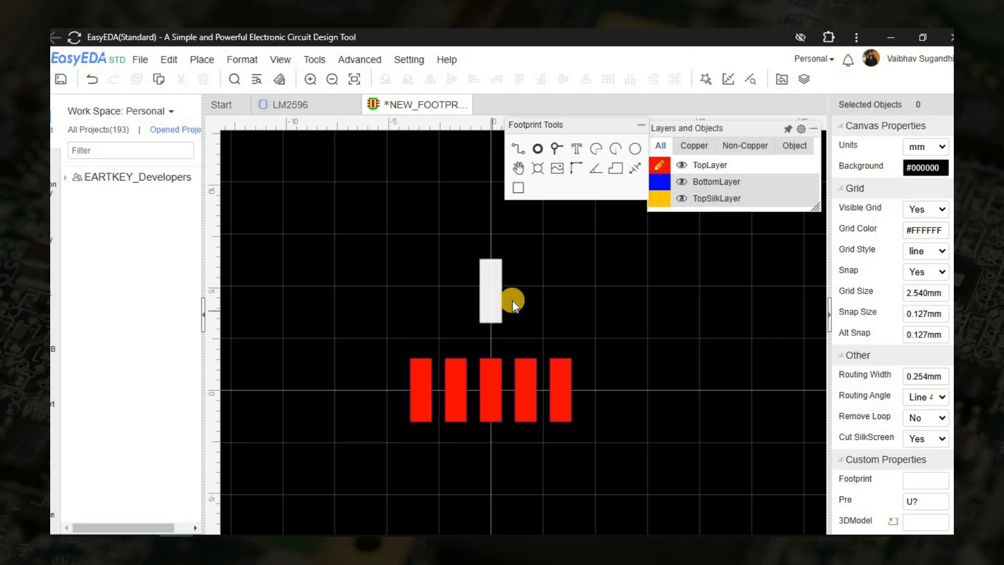
left_click(949, 228)
type("8.38")
key("Return")
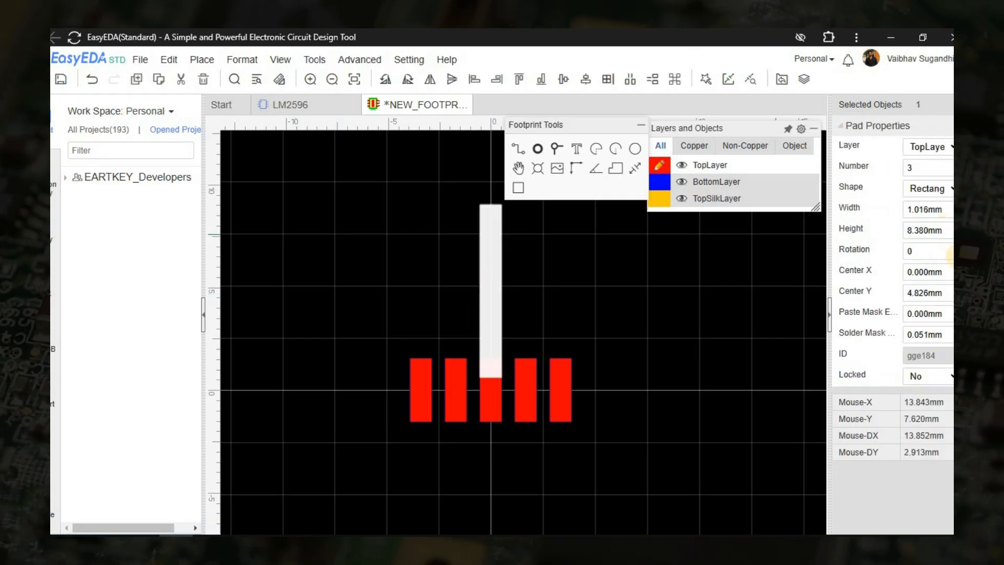
key("alt+Tab")
In the Calculator, halve the datasheet's 3.05 mm lead pad height and subtract the 16.020 mm overall length from the result.
key("alt+Tab")
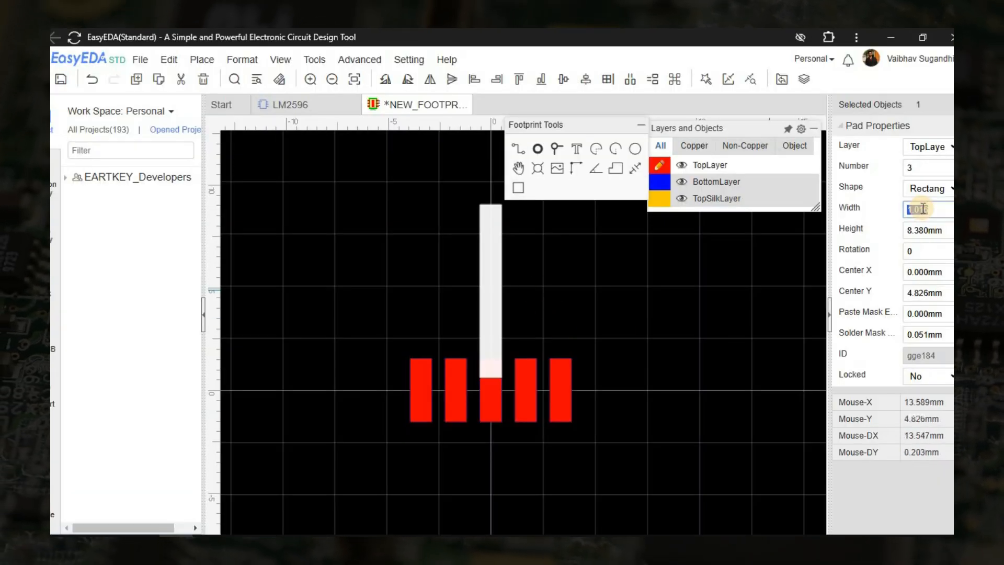
left_click(923, 208)
type("10.49")
key("Return")
left_click(667, 380)
key("alt+Tab")
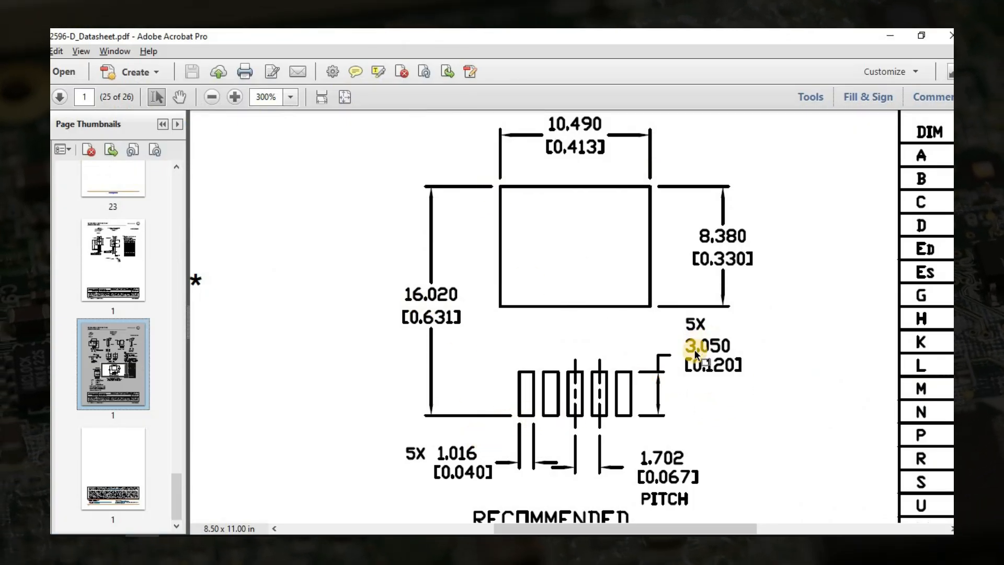
left_click(211, 546)
key("Escape")
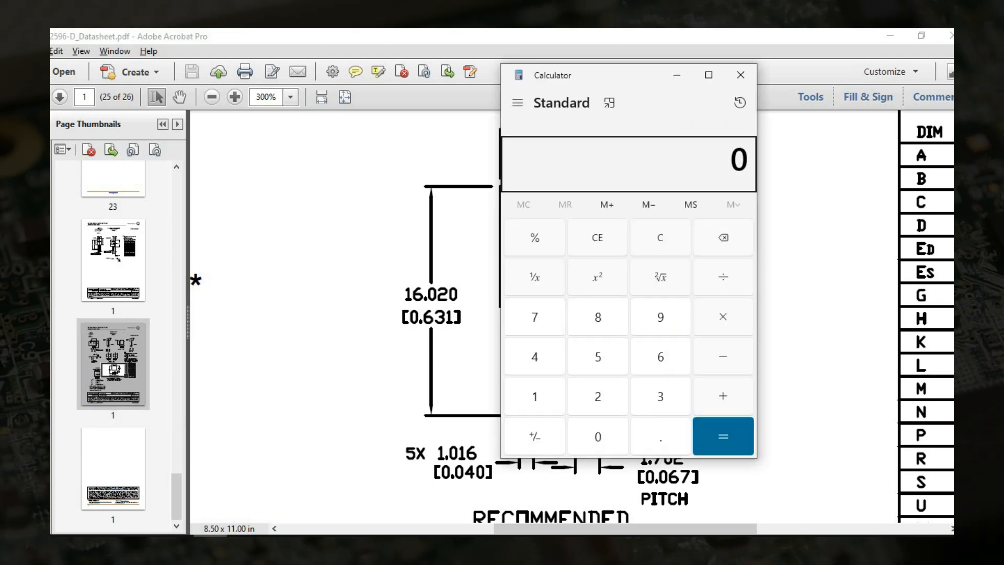
mouse_move(547, 76)
left_mouse_down()
mouse_move(789, 105)
mouse_move(152, 120)
left_mouse_up()
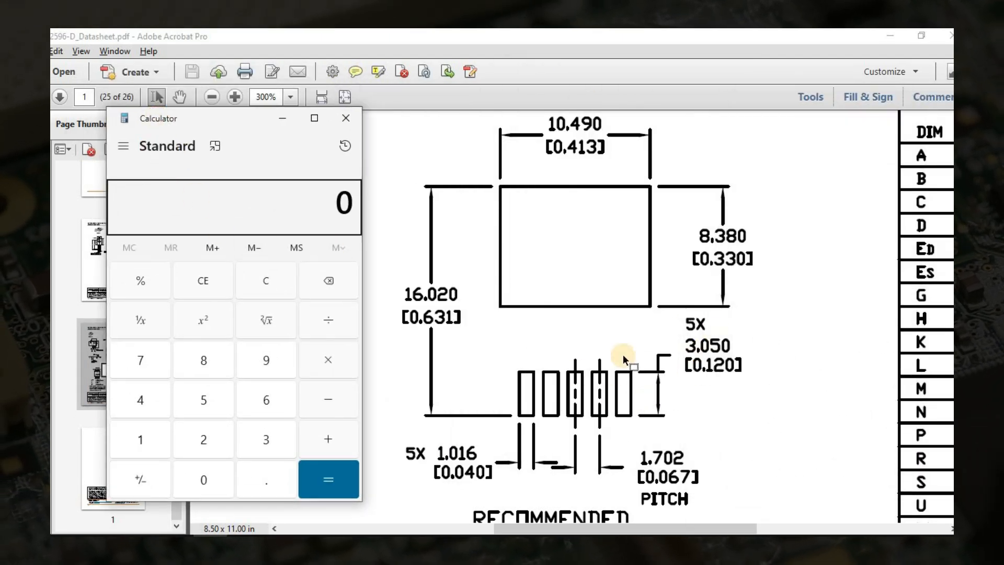
left_click(534, 397)
left_click(607, 248)
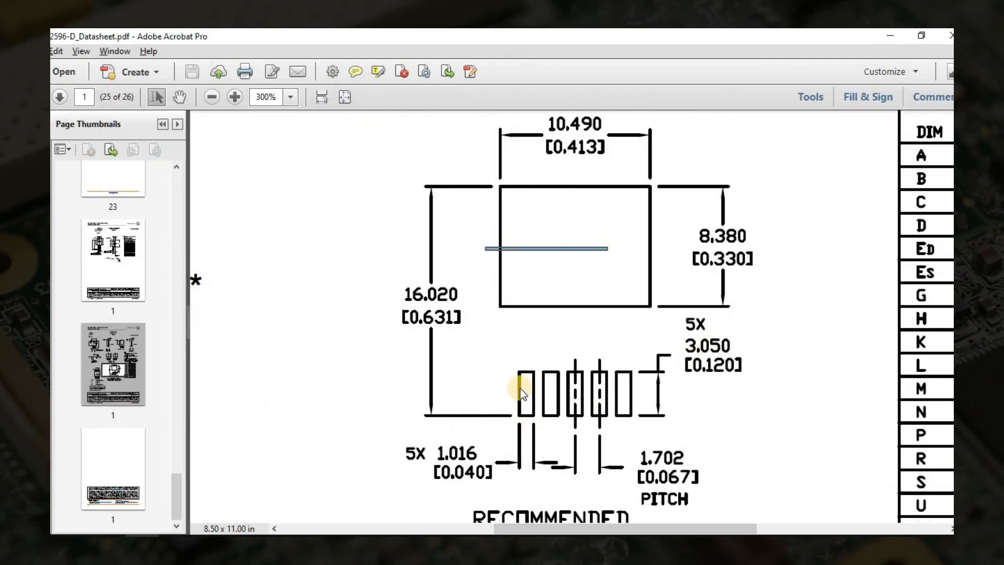
left_click(210, 546)
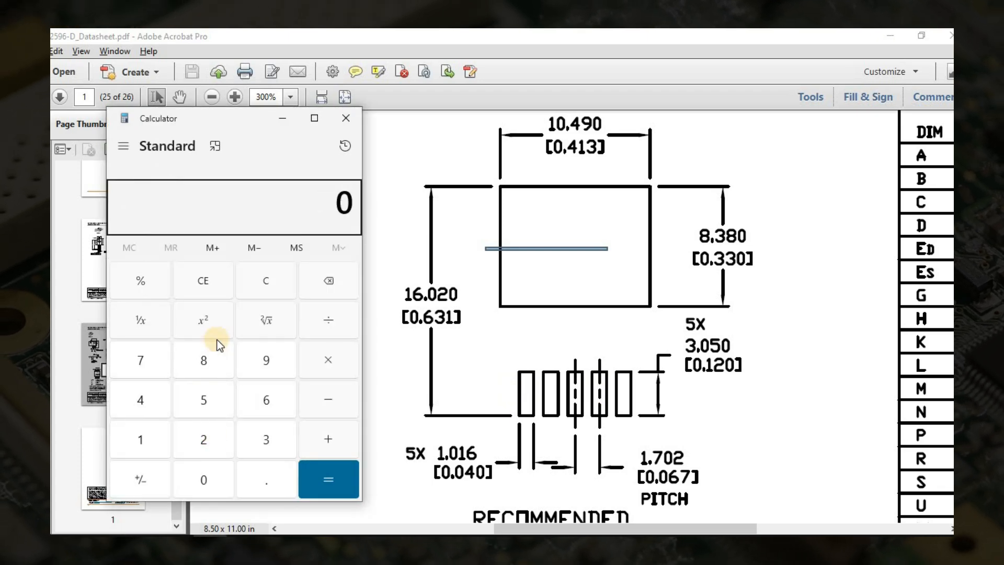
type("3.05/2")
key("Return")
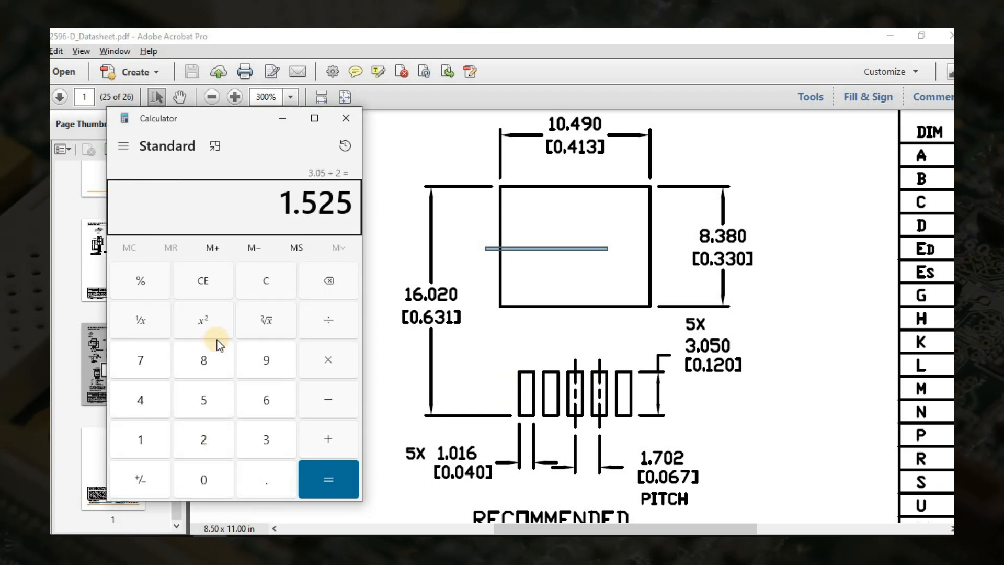
type("-16.020")
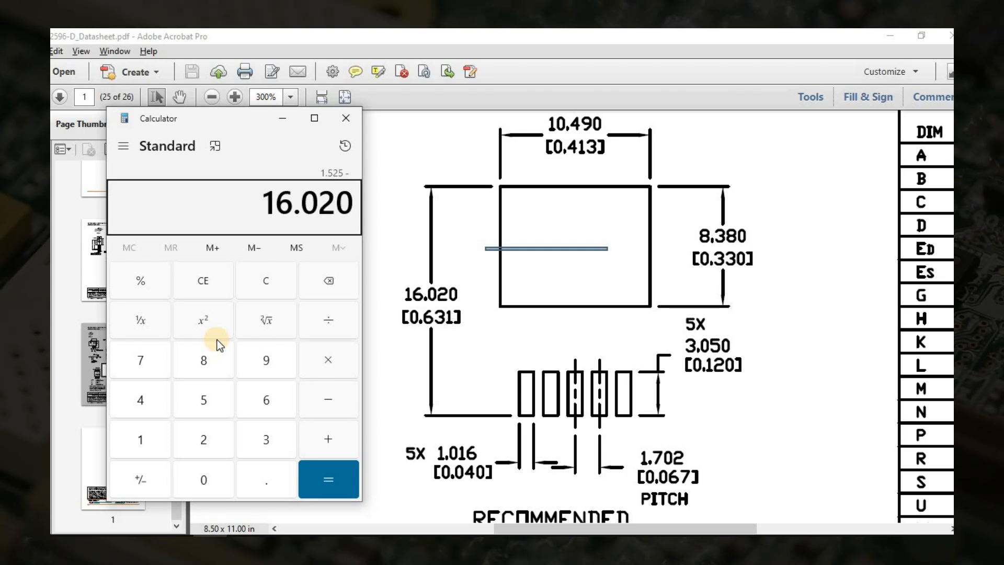
key("Return")
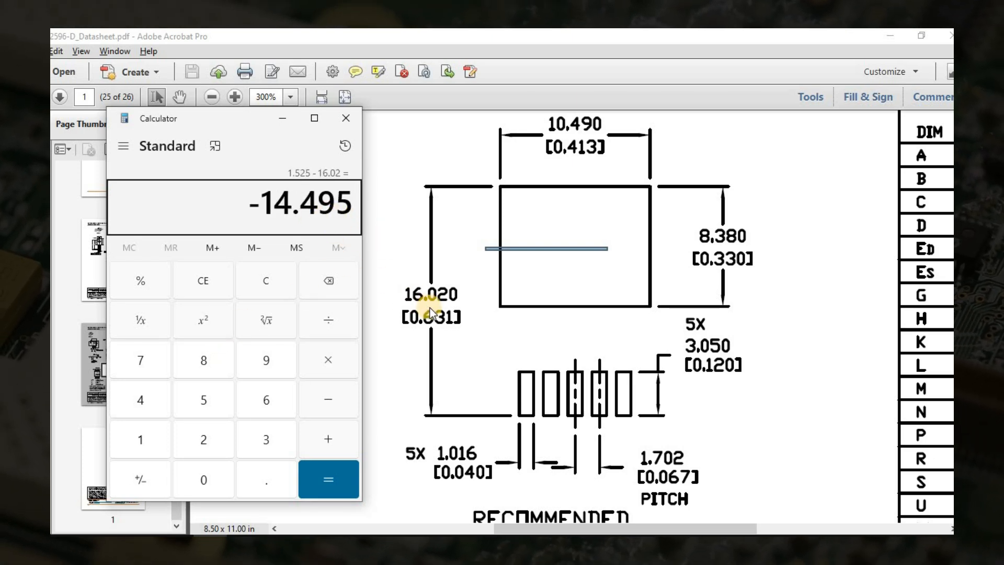
Subtract 14.495 from half of the 8.38 mm tab height and set the tab pad's Center Y to 10.305 mm.
key("Escape")
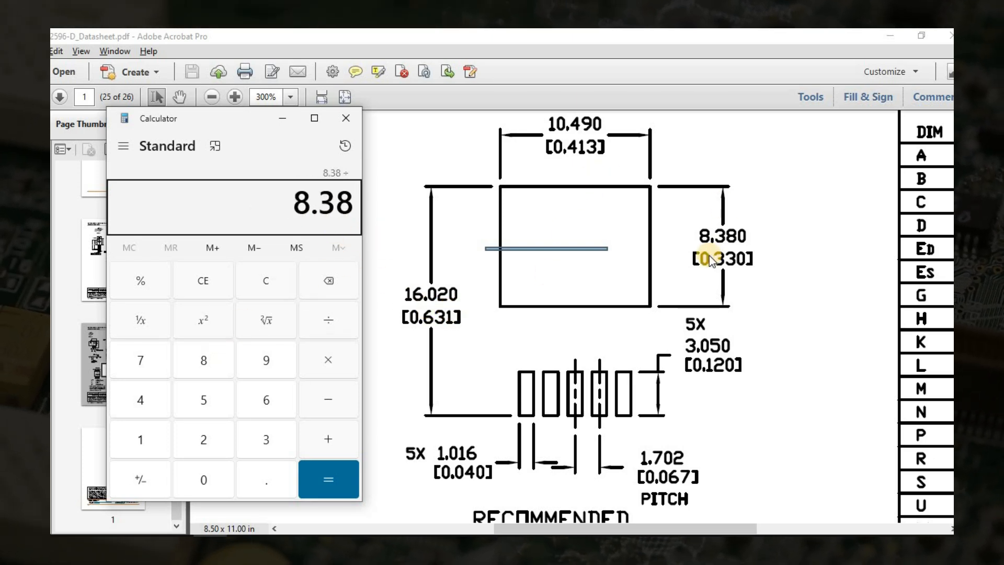
type("14.495")
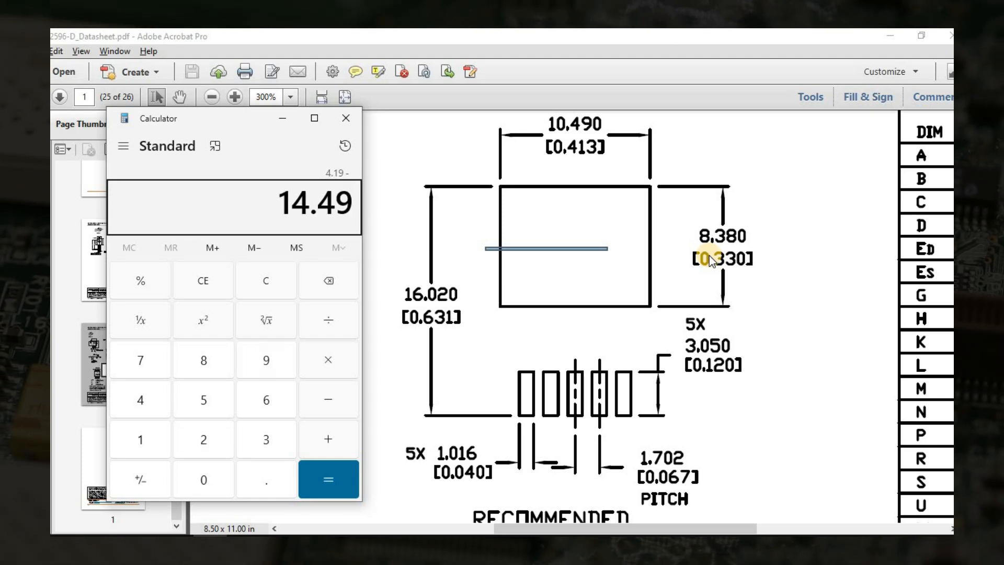
key("Return")
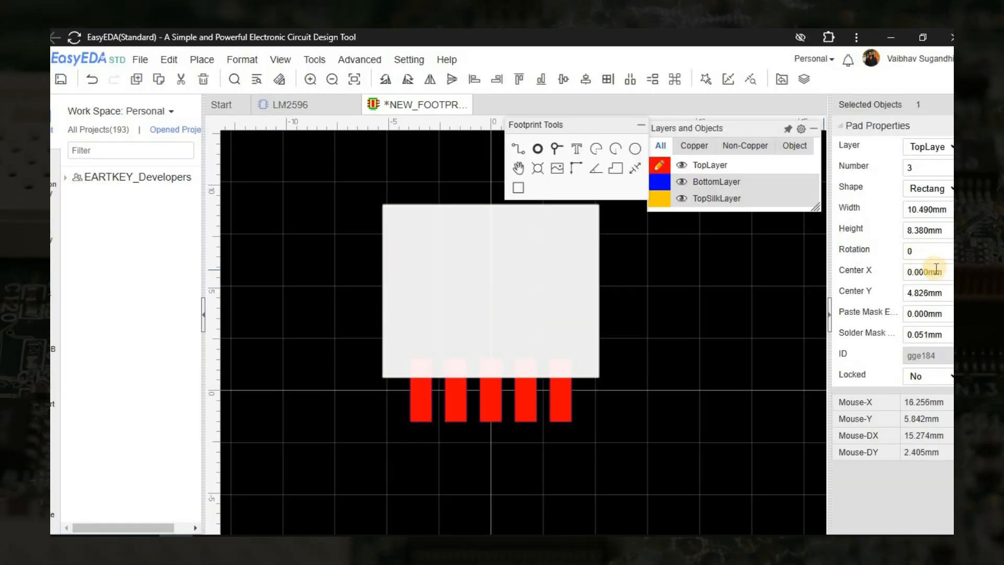
left_click(932, 297)
type("10.305")
key("Return")
left_click(678, 317)
Measure the vertical distance from the tab pad's upper edge to the lower edge of the lead pads.
scroll(678, 316, "down", 2)
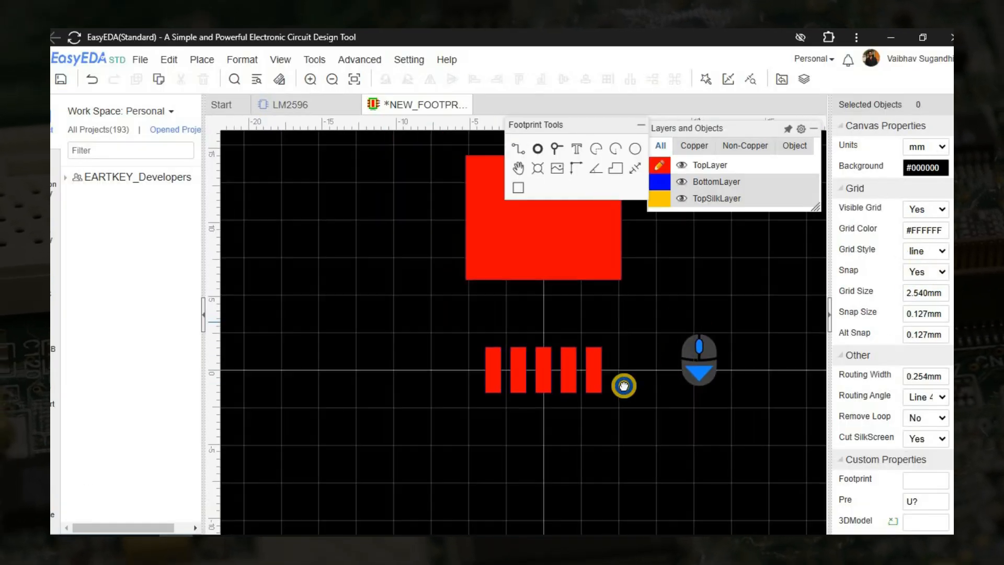
right_click_drag(707, 308, 604, 375)
right_click_drag(441, 316, 536, 303)
left_click(536, 304)
left_click(715, 319)
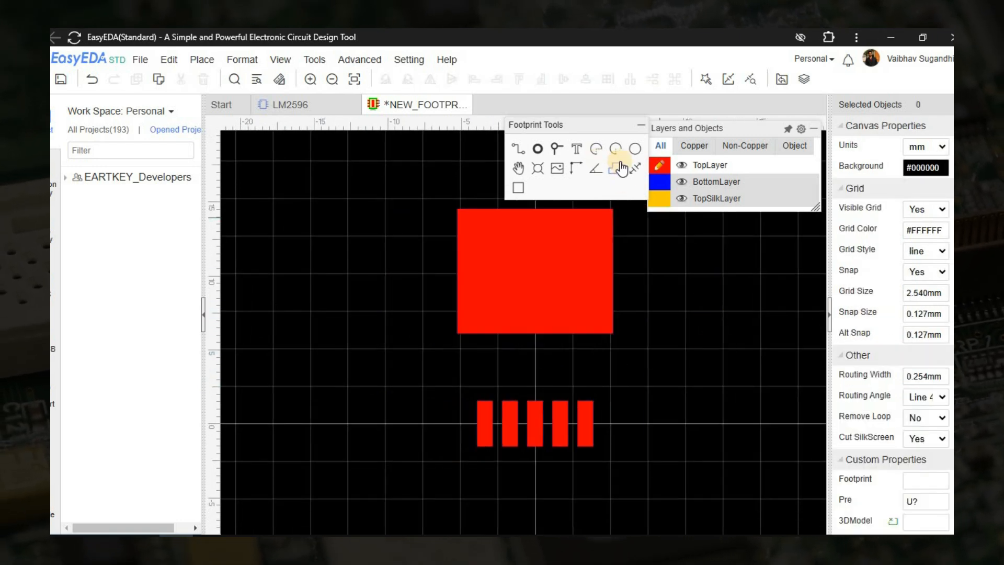
scroll(457, 202, "up", 5)
scroll(397, 434, "up", 4)
right_click_drag(362, 430, 407, 47)
left_click(473, 426)
scroll(457, 512, "down", 10)
right_click_drag(407, 317, 372, 445)
scroll(425, 452, "up", 8)
right_click_drag(428, 230, 420, 455)
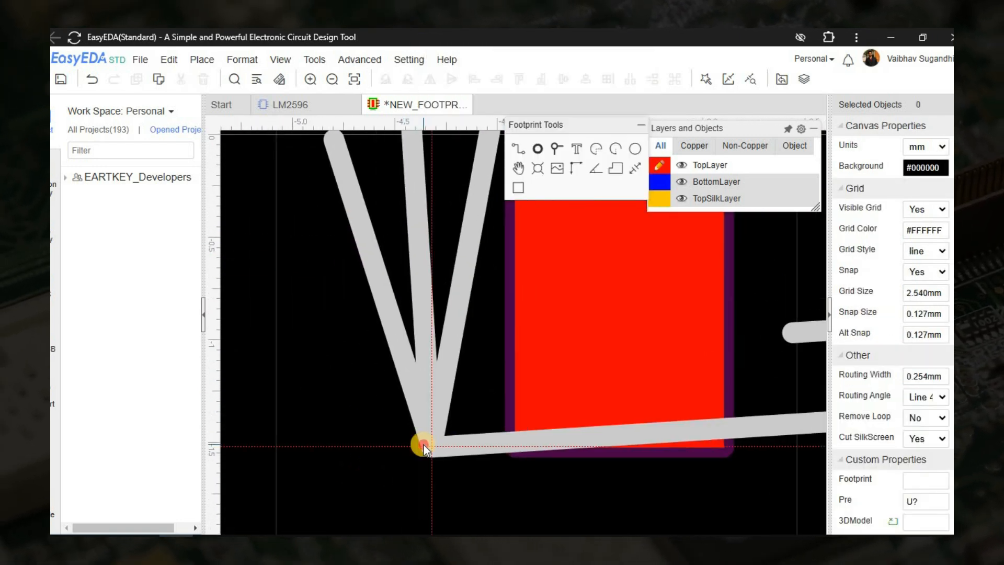
left_click(423, 450)
scroll(390, 419, "down", 5)
right_click_drag(313, 240, 452, 457)
scroll(423, 380, "down", 2)
left_click(401, 374)
scroll(401, 375, "down", 3)
right_click_drag(401, 374, 401, 286)
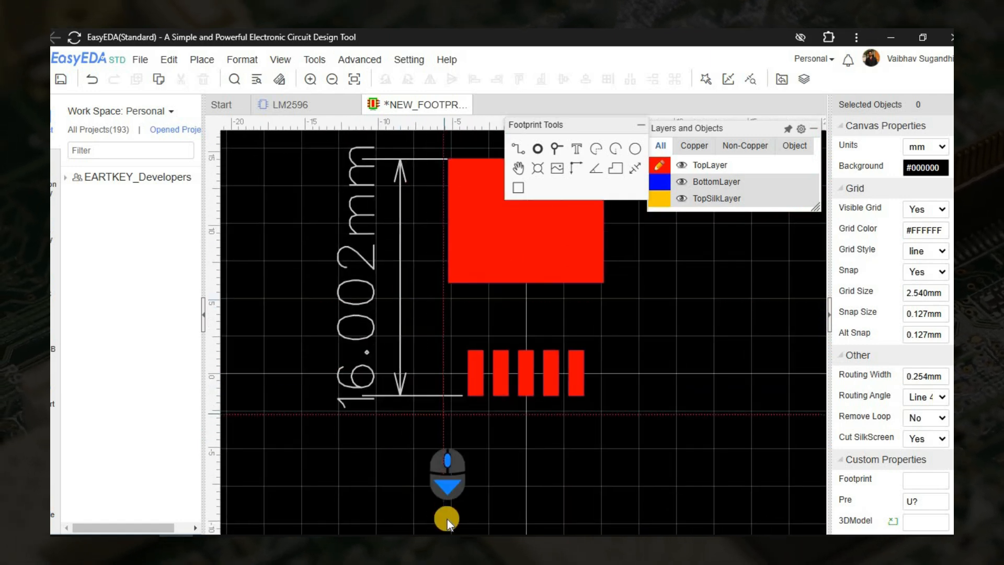
right_click_drag(467, 387, 478, 430)
Check the overall length in the datasheet's recommended mounting footprint and delete the vertical dimension from the footprint.
left_click(150, 543)
left_click(150, 544)
left_click(150, 543)
left_click_drag(397, 285, 474, 306)
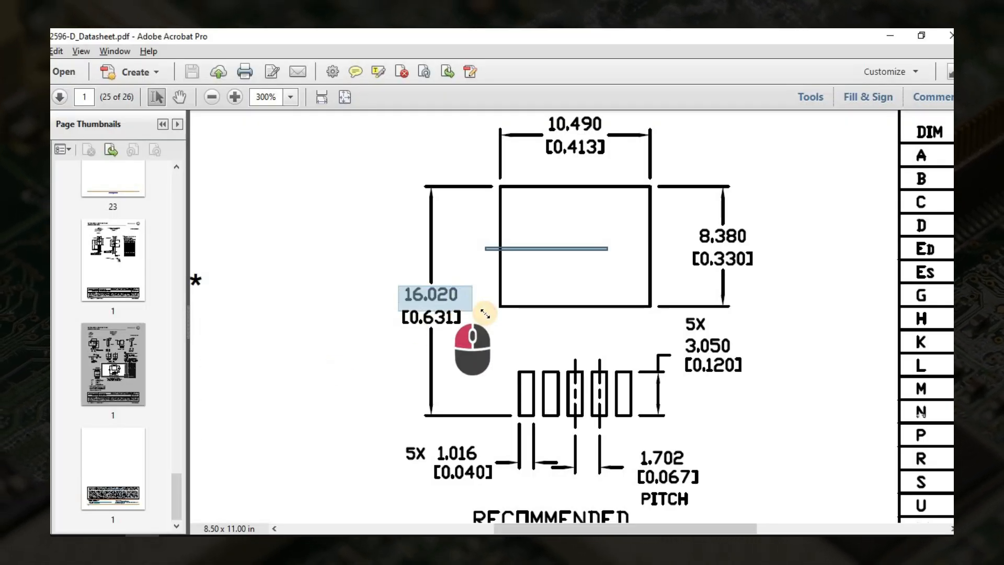
left_click(486, 312)
left_click(211, 543)
left_click(176, 544)
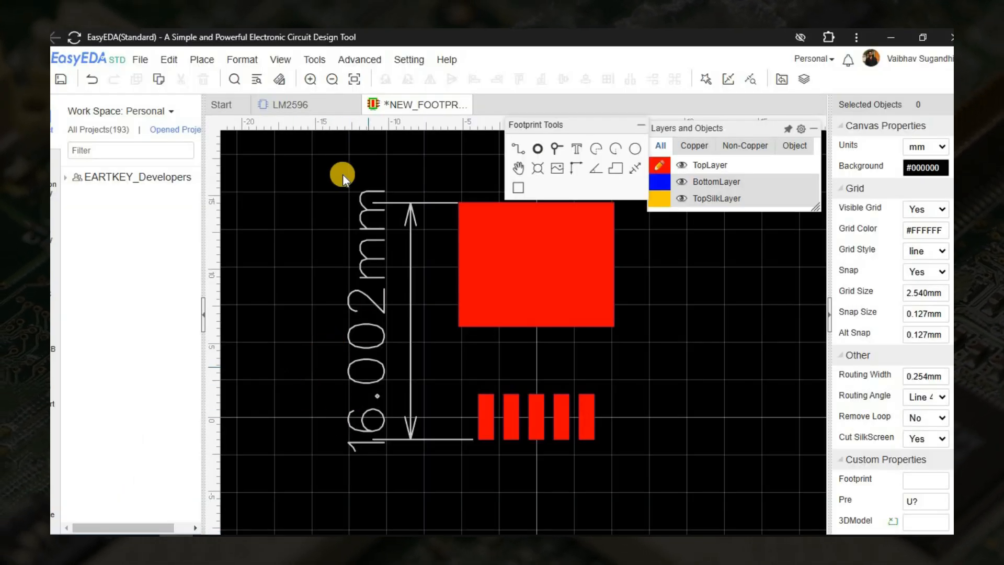
left_click(411, 325)
key("Delete")
Draw a closed triangular track on TopSilkLayer just below pad 1, with its apex at about X -3.43 mm, Y -1.91 mm.
scroll(388, 351, "down", 1)
right_click_drag(453, 386, 472, 396)
scroll(510, 367, "up", 1)
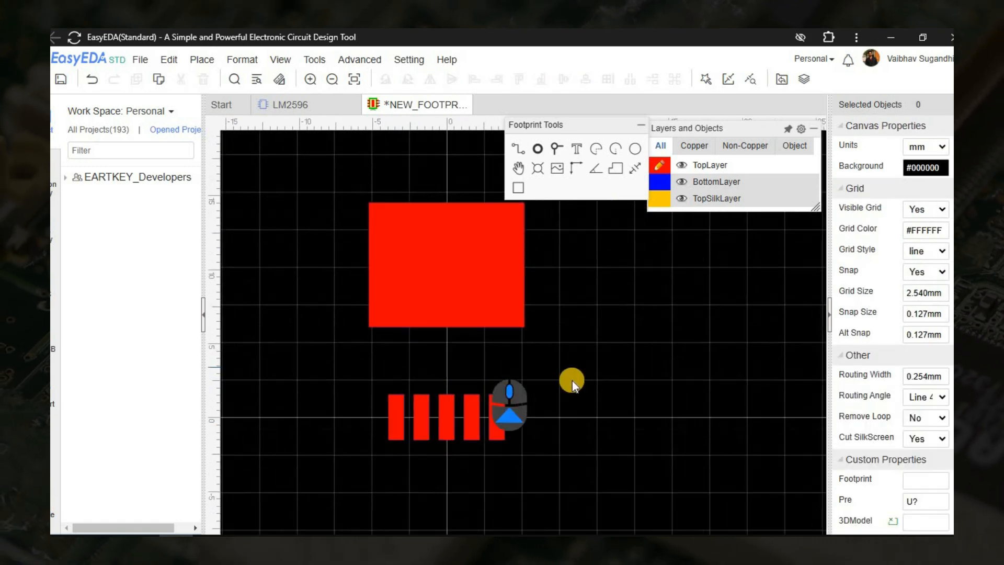
right_click_drag(579, 339, 627, 346)
left_click(662, 201)
left_click(518, 151)
scroll(416, 448, "up", 4)
mouse_move(420, 360)
right_mouse_down()
mouse_move(419, 304)
mouse_move(407, 349)
right_mouse_up()
scroll(482, 459, "up", 3)
left_click(515, 150)
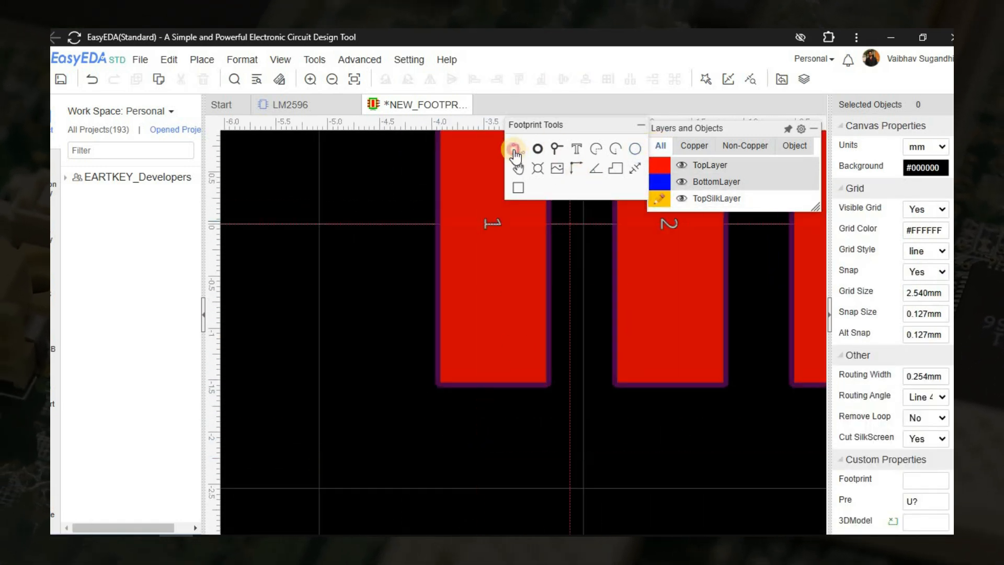
left_click(490, 423)
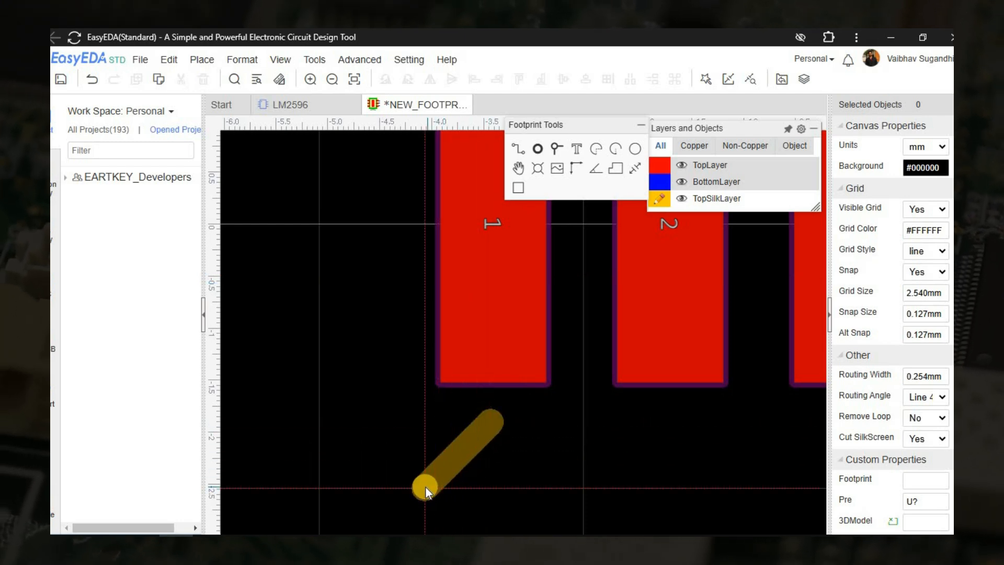
left_click(440, 472)
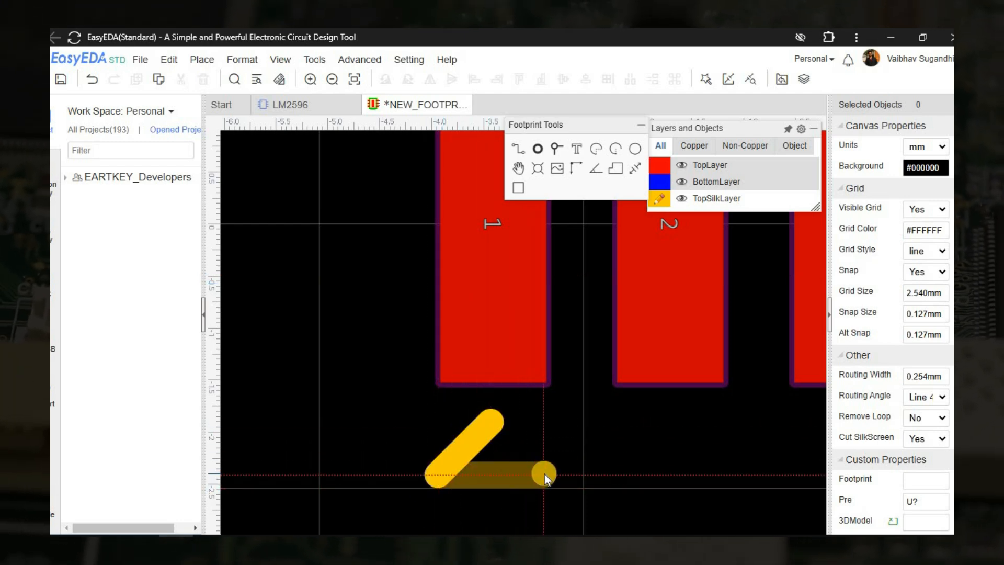
left_click(544, 474)
left_click(490, 422)
right_click(490, 422)
Set the silkscreen triangle's track width to 0.5 mm and shift it slightly down, away from pad 1.
left_click(923, 170)
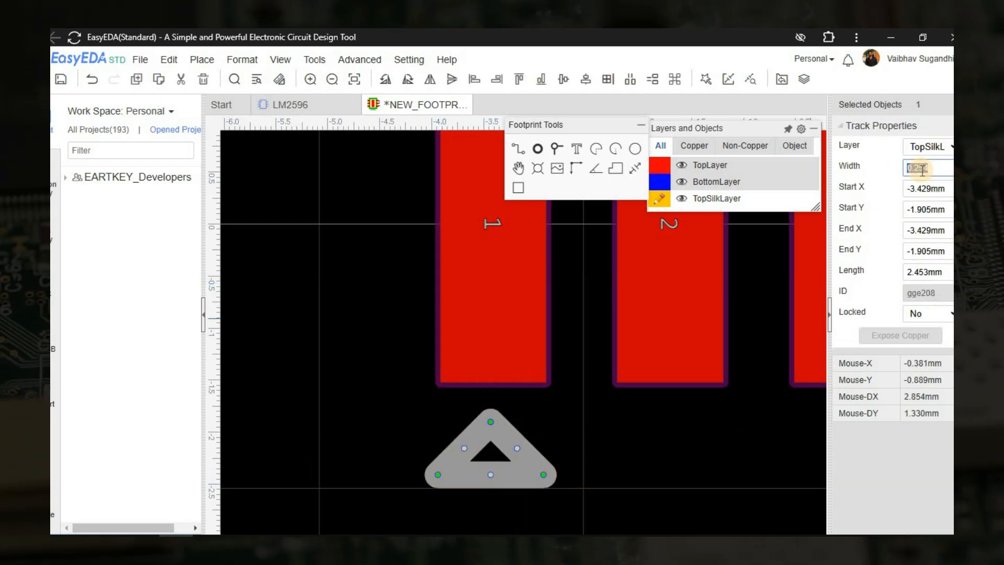
type("0.5")
key("Return")
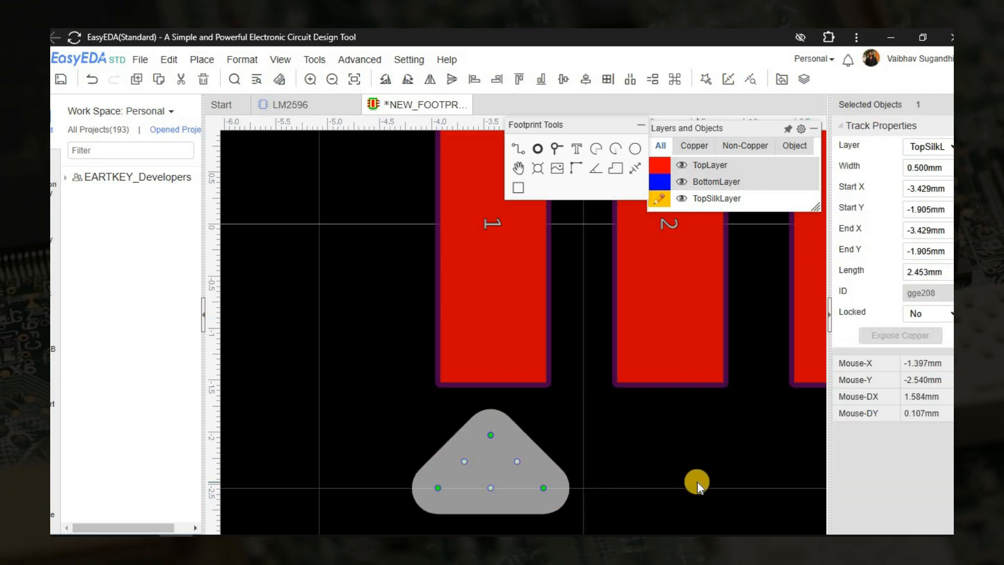
left_click(698, 481)
scroll(698, 481, "down", 5)
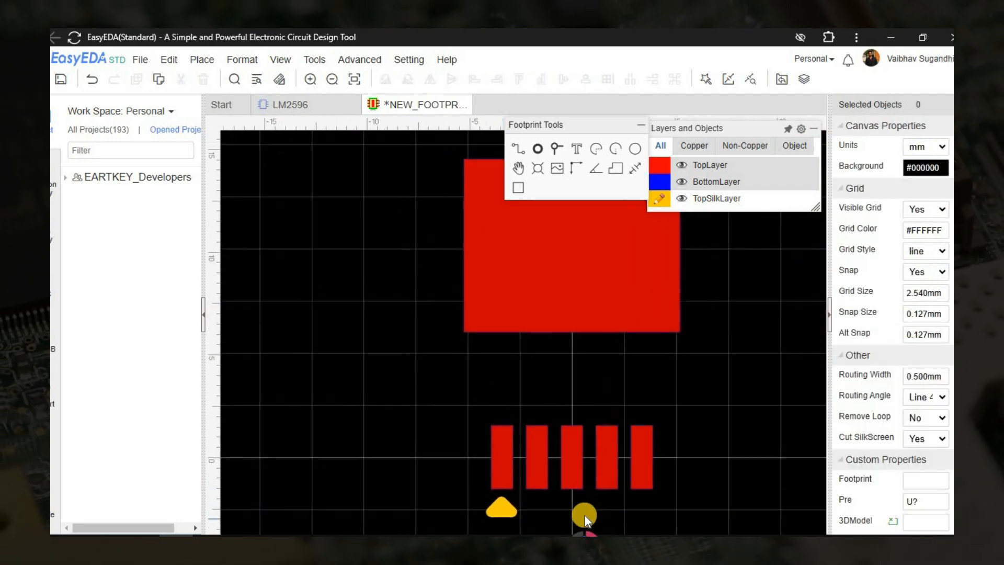
scroll(421, 327, "up", 6)
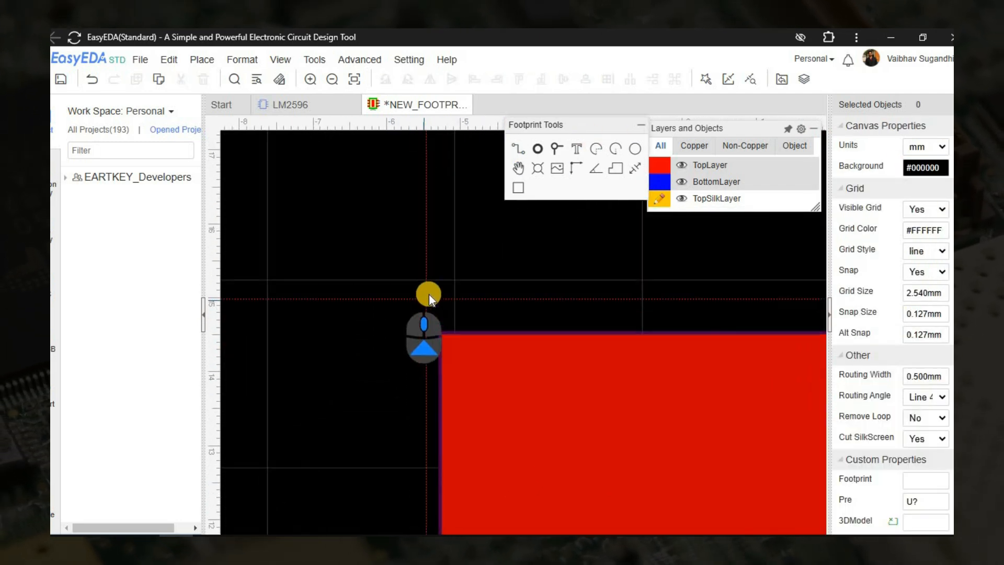
scroll(429, 294, "down", 5)
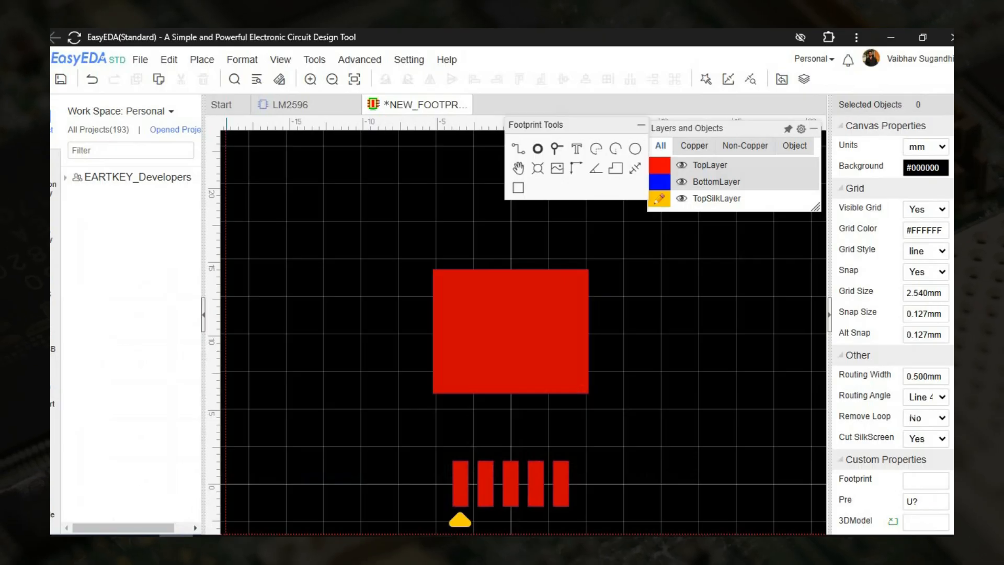
Examine the D2PAK 5-lead case outline, its dimension table and the recommended mounting footprint in the LM2596 datasheet.
left_click(142, 536)
scroll(538, 372, "down", 5, "ctrl")
scroll(410, 315, "up", 5)
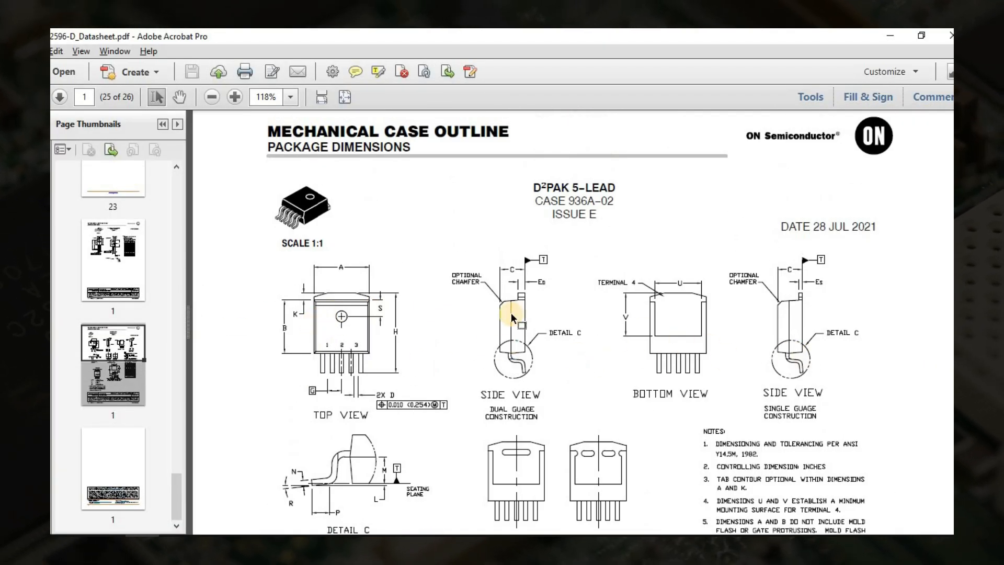
scroll(514, 317, "down", 4, "ctrl")
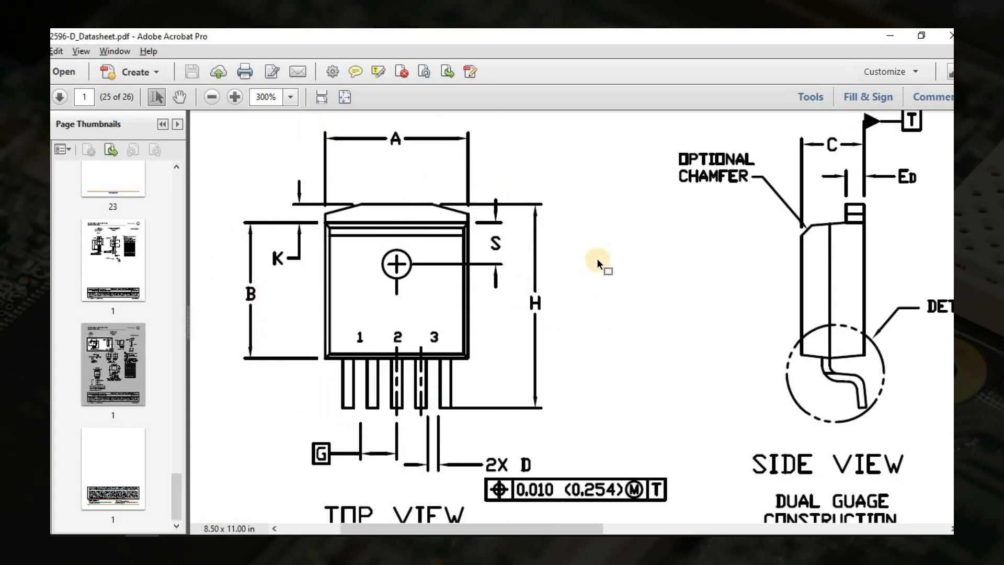
scroll(598, 264, "down", 3, "ctrl")
scroll(837, 368, "down", 5)
scroll(904, 224, "up", 4, "ctrl")
scroll(606, 299, "down", 1, "ctrl")
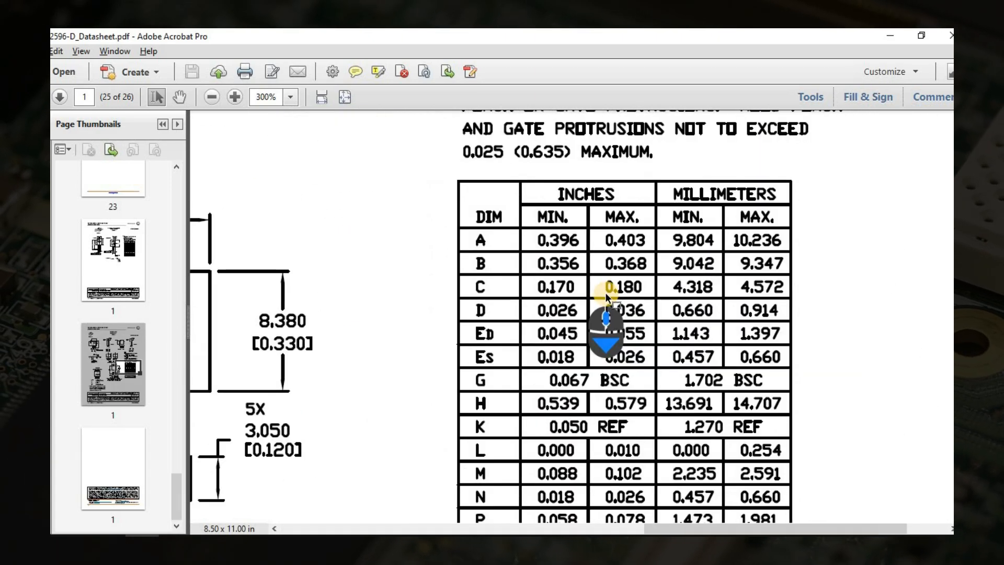
scroll(552, 283, "down", 3, "ctrl")
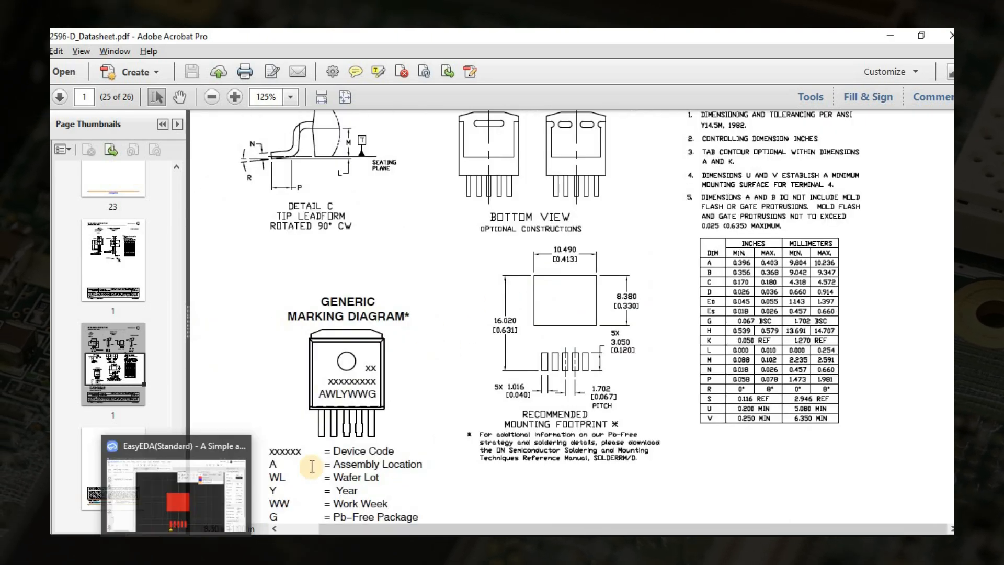
In EasyEDA, draw a horizontal TopSilkLayer track about 10 mm long just above the tab pad's upper edge.
scroll(554, 277, "up", 1, "ctrl")
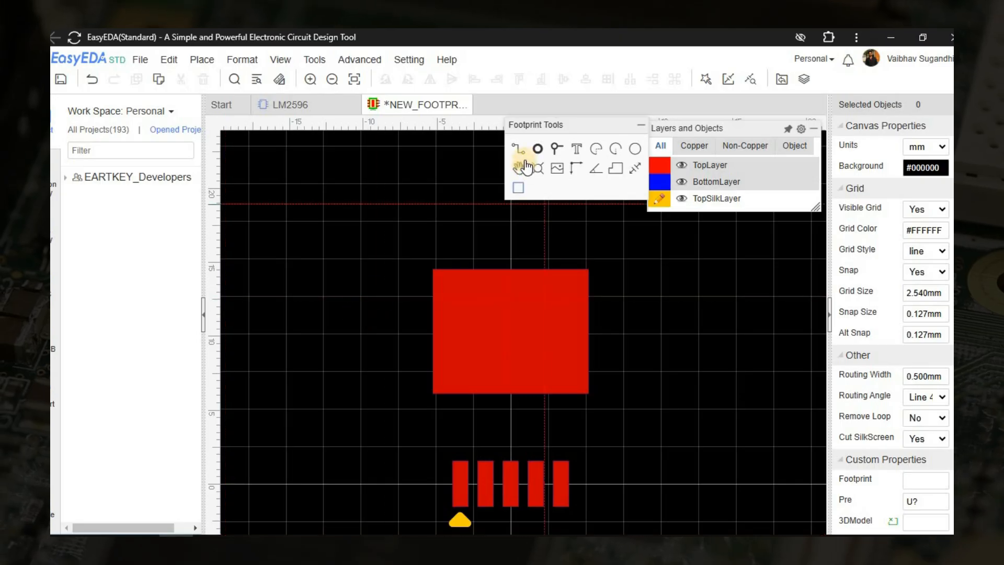
scroll(372, 340, "up", 4)
scroll(372, 340, "up", 1)
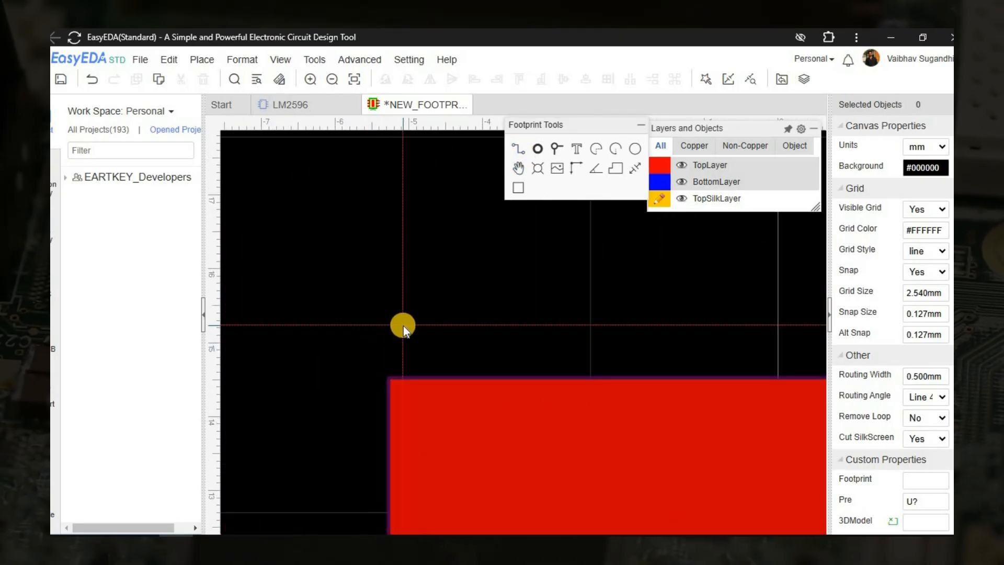
left_click(403, 326)
scroll(449, 331, "down", 2)
right_click_drag(630, 331, 276, 298)
scroll(454, 307, "up", 2)
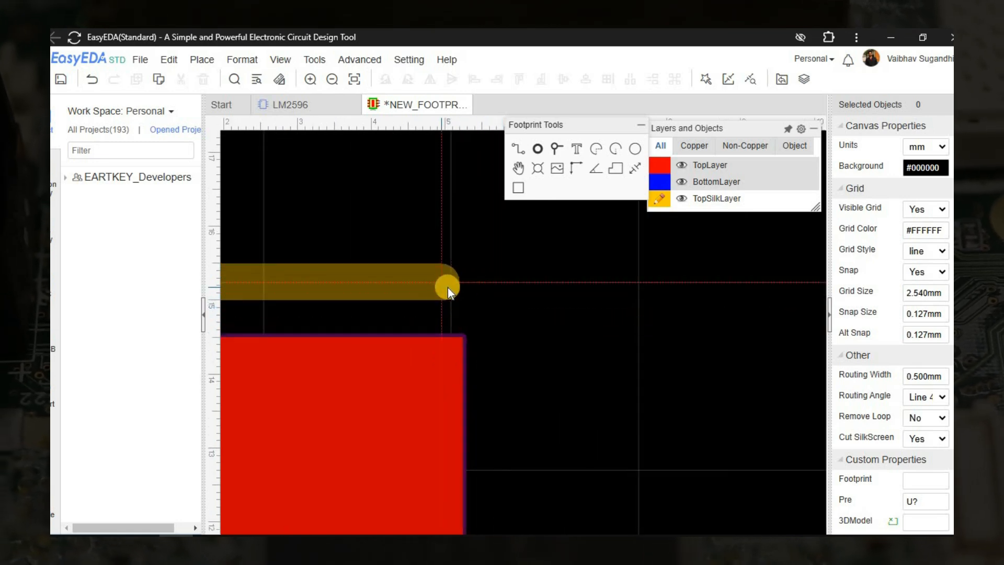
left_click(449, 288)
right_click(451, 288)
Draw the silkscreen outline's right side down past the tab pad, stepping inward below it and ending with a short stub beside pad 5.
left_click(498, 339)
scroll(496, 449, "down", 5)
right_click_drag(495, 456, 482, 118)
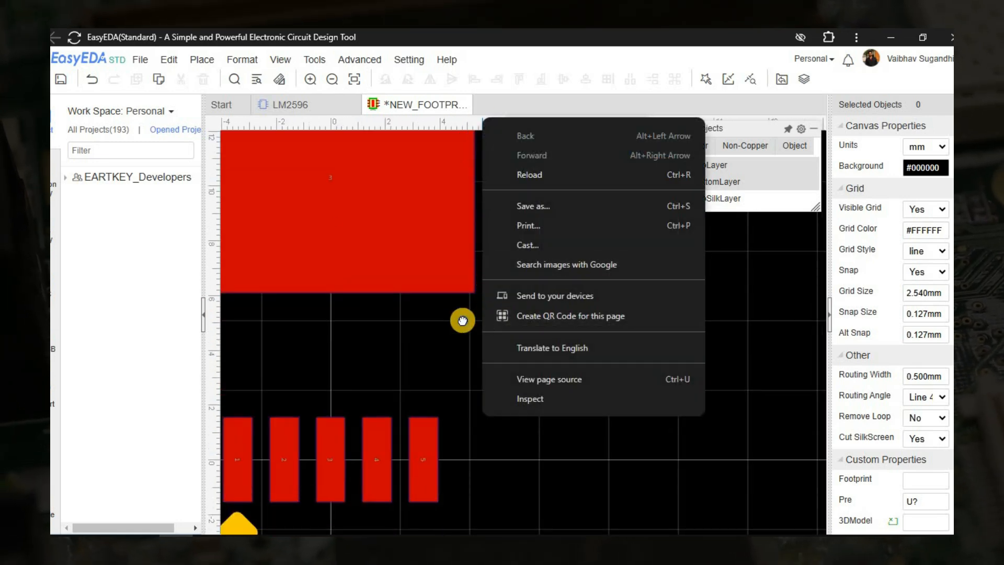
right_click_drag(462, 320, 493, 236)
scroll(473, 353, "up", 4)
left_click(490, 335)
scroll(490, 337, "down", 4)
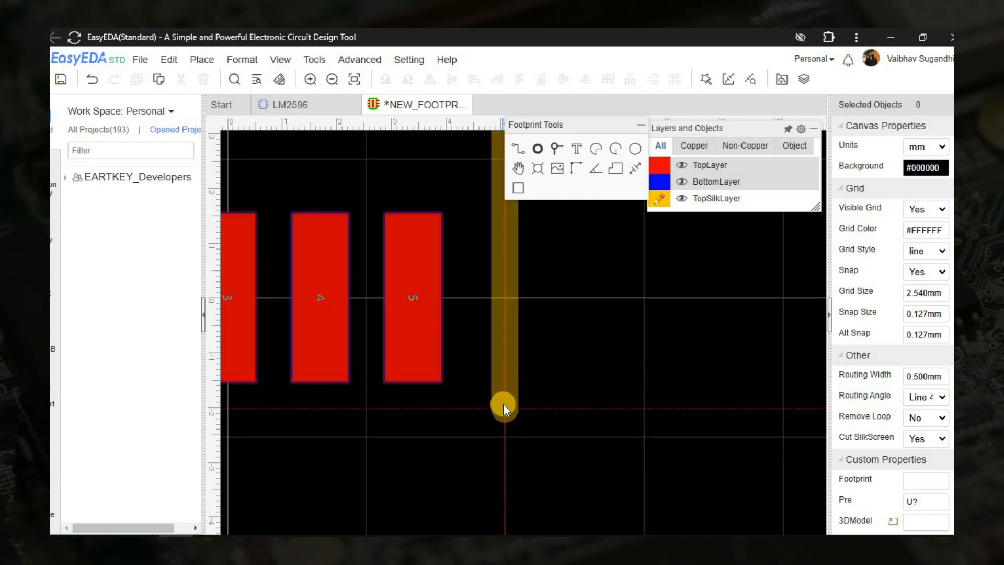
left_click(503, 297)
left_click(466, 298)
right_click(468, 298)
Draw the outline's left side from a short stub beside pad 1 upward, stepping outward around the tab pad's lower-left corner.
scroll(468, 300, "down", 5)
right_click_drag(286, 294, 470, 364)
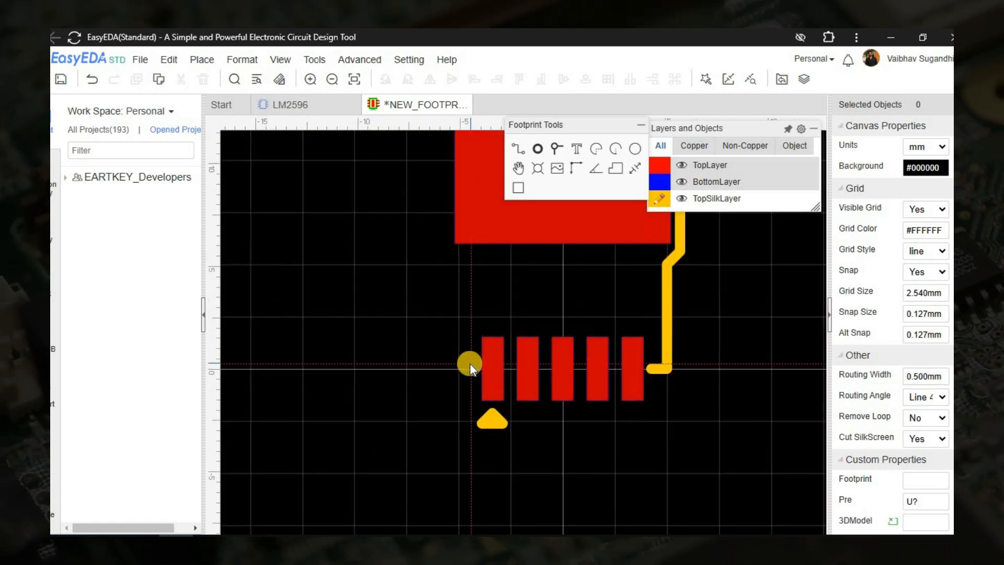
scroll(470, 365, "up", 5)
left_click(494, 377)
left_click(439, 375)
scroll(429, 314, "down", 2)
right_click_drag(430, 309, 343, 472)
scroll(351, 332, "up", 6)
left_click(324, 324)
scroll(324, 324, "down", 4)
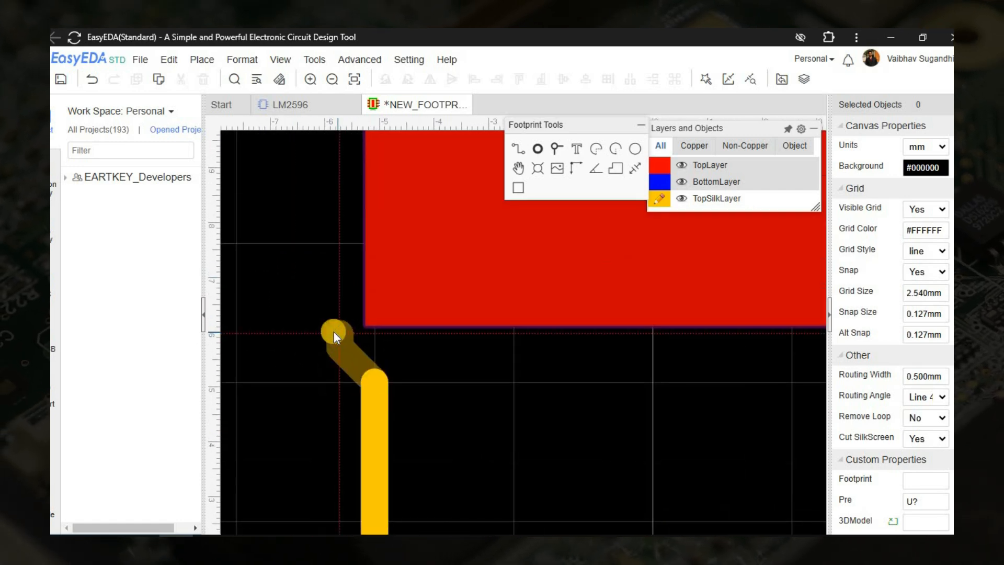
scroll(335, 310, "down", 1)
scroll(337, 310, "up", 5)
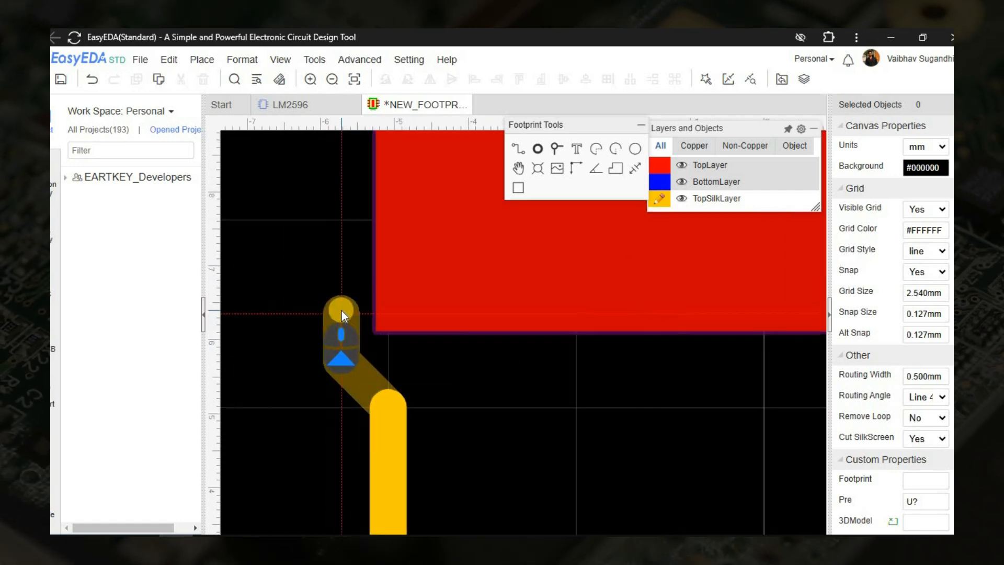
left_click(341, 310)
Continue the left track up along the tab pad and join it diagonally to the outline's upper edge.
scroll(340, 310, "down", 5)
right_click_drag(324, 142, 328, 334)
scroll(340, 257, "up", 5)
left_click(391, 332)
scroll(391, 334, "down", 3)
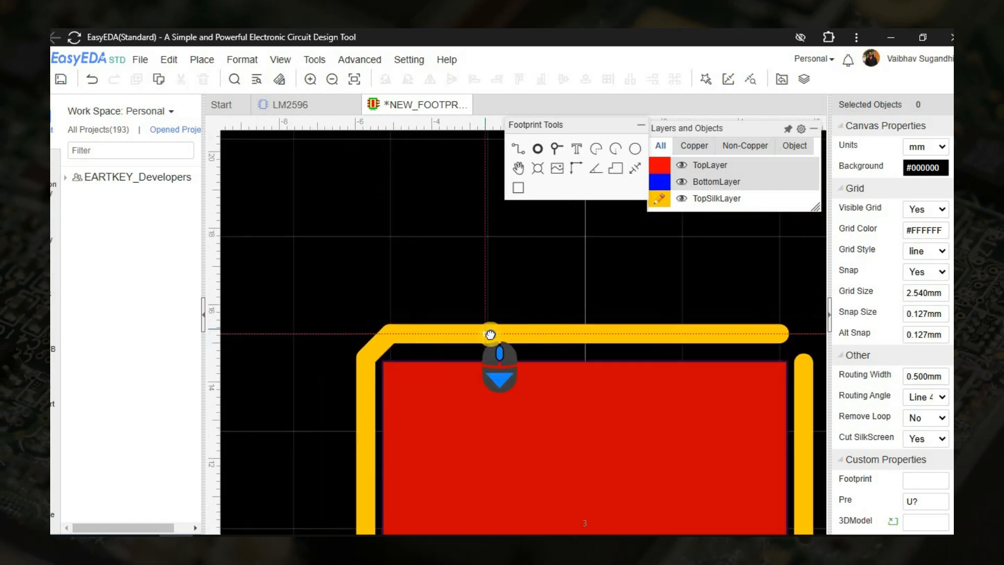
Try to close the outline's upper-right corner with a short diagonal track, and delete the corner segments.
right_click_drag(659, 363, 410, 338)
left_click(531, 308)
left_click(553, 339)
right_click(574, 330)
scroll(590, 396, "down", 3)
scroll(588, 347, "up", 4)
left_click(509, 370)
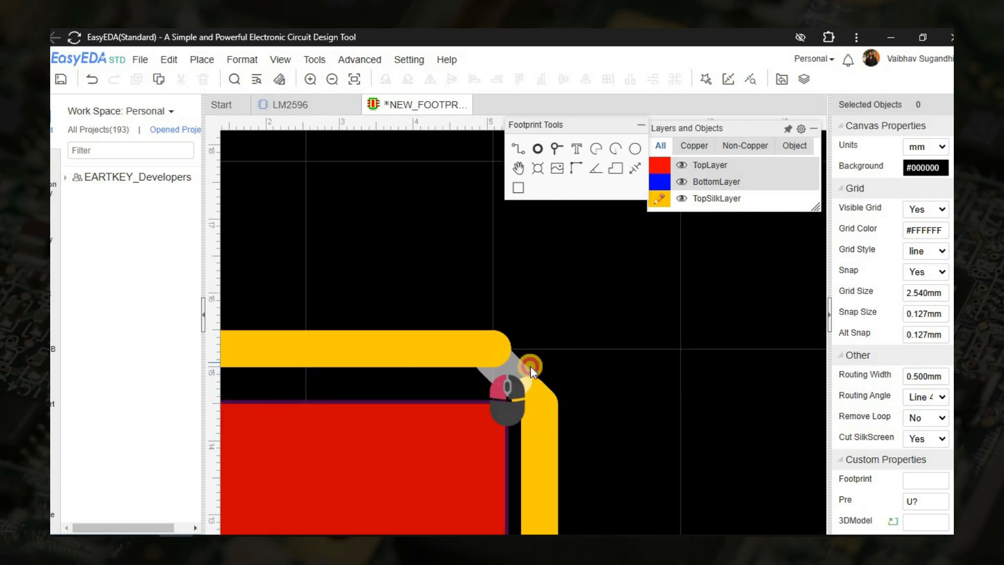
key("Delete")
scroll(539, 368, "up", 3)
left_click(501, 410)
key("Delete")
Draw a diagonal silkscreen track joining the end of the outline's upper edge to the start of its right side.
left_click(428, 338)
key("w")
left_click(392, 311)
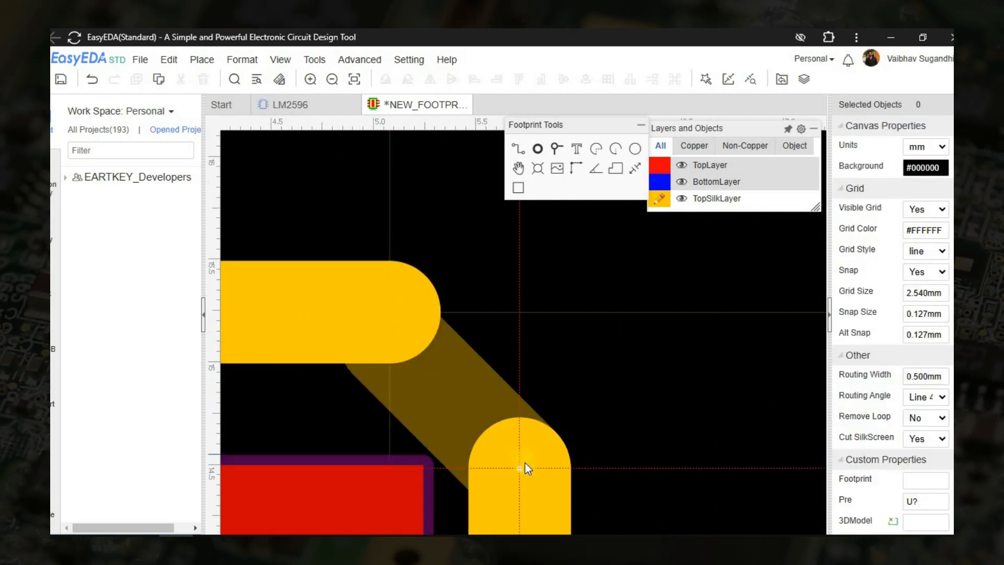
key("space")
left_click(525, 463)
right_click(630, 452)
scroll(631, 452, "down", 7)
right_click_drag(634, 392, 634, 300)
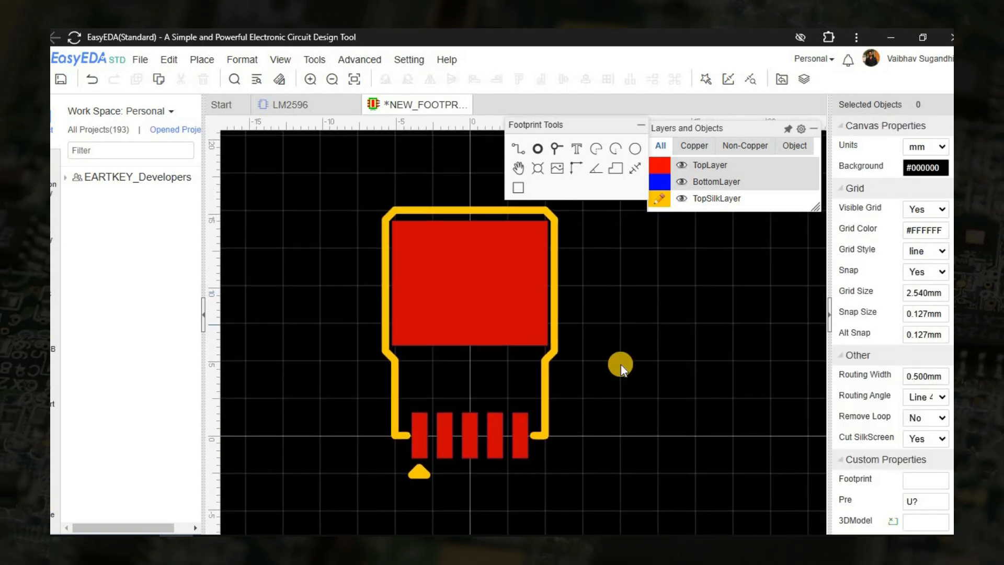
Place the silkscreen text "LM2596" between the tab and lead pads, with line width 0.2 mm and height 1 mm.
scroll(473, 382, "up", 3)
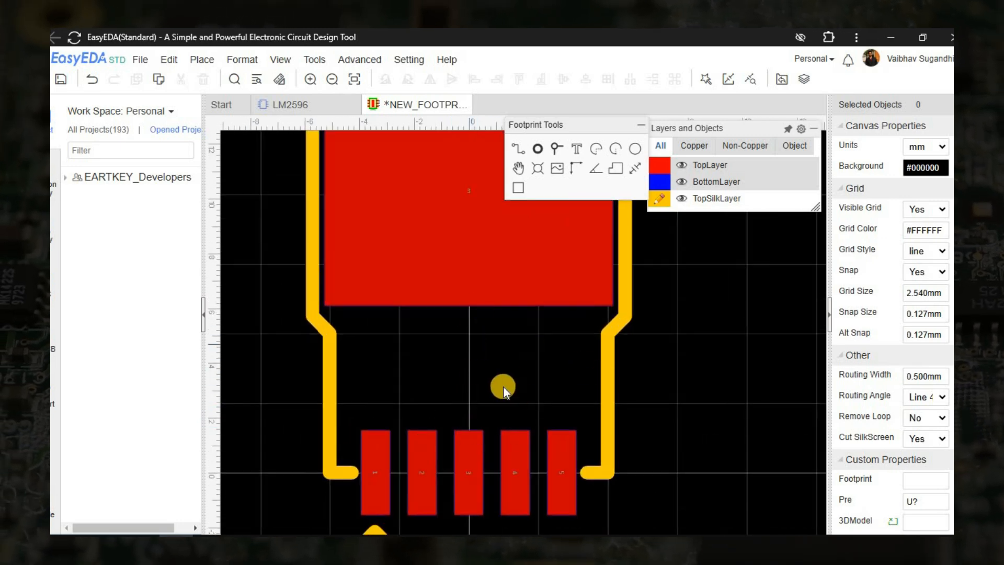
right_click_drag(505, 379, 558, 326)
left_click(576, 149)
scroll(454, 348, "up", 1)
left_click(530, 364)
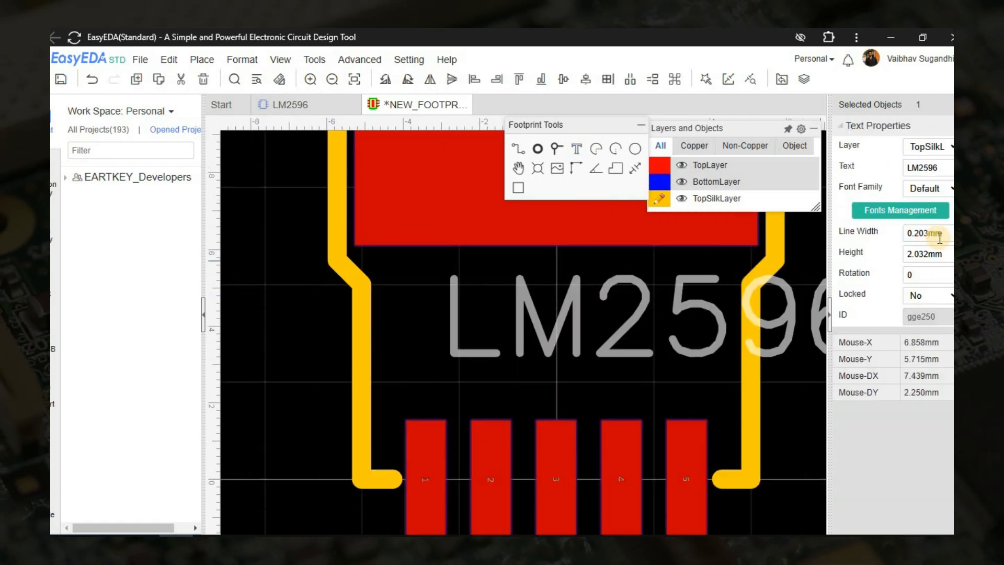
double_click(939, 235)
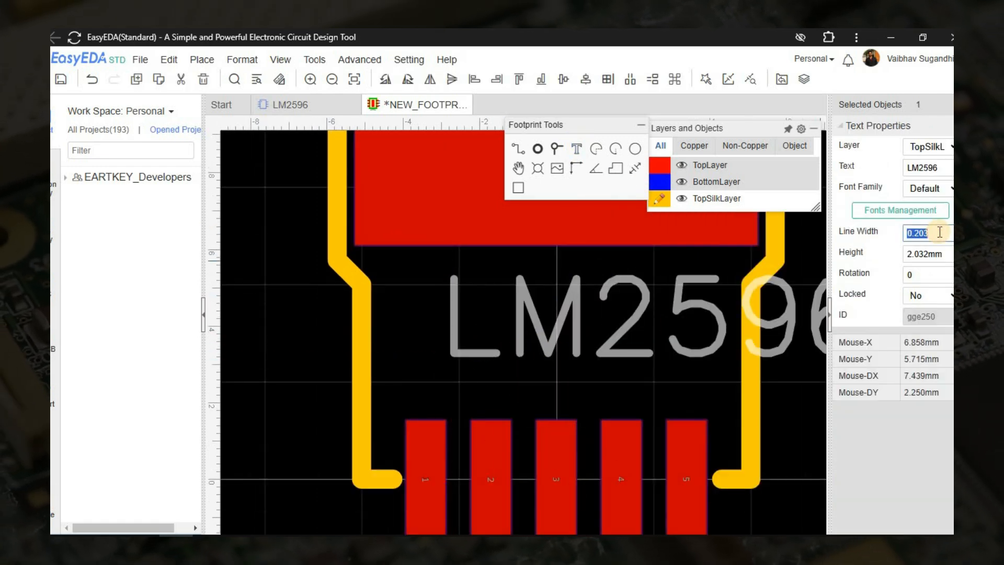
type("0.2")
double_click(935, 252)
type("1")
key("Return")
left_click_drag(619, 330, 617, 288)
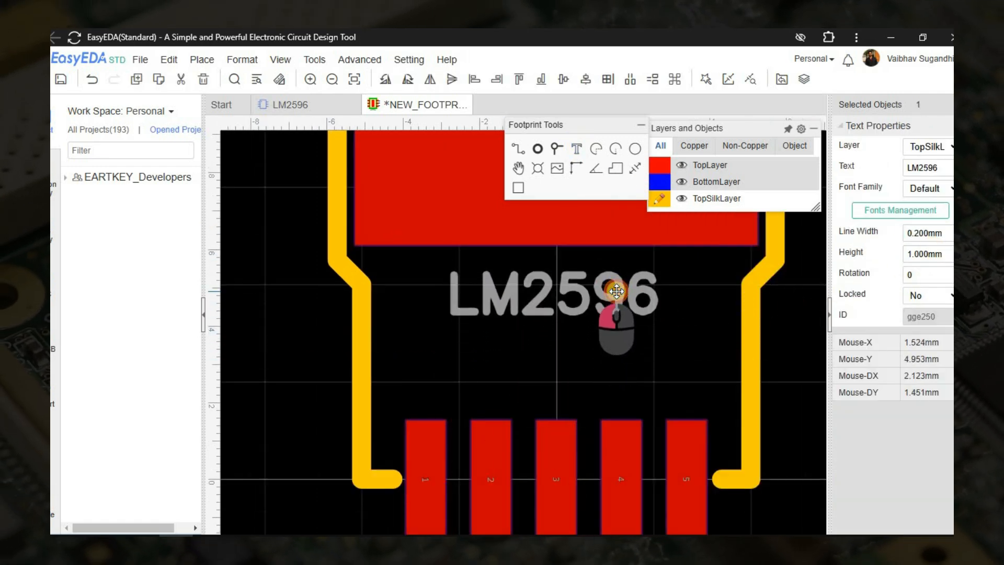
Change the silkscreen text to "D2PAK-5P" and centre it between the tab pad and the lead pads.
double_click(617, 289)
type("D2PAK")
key("Return")
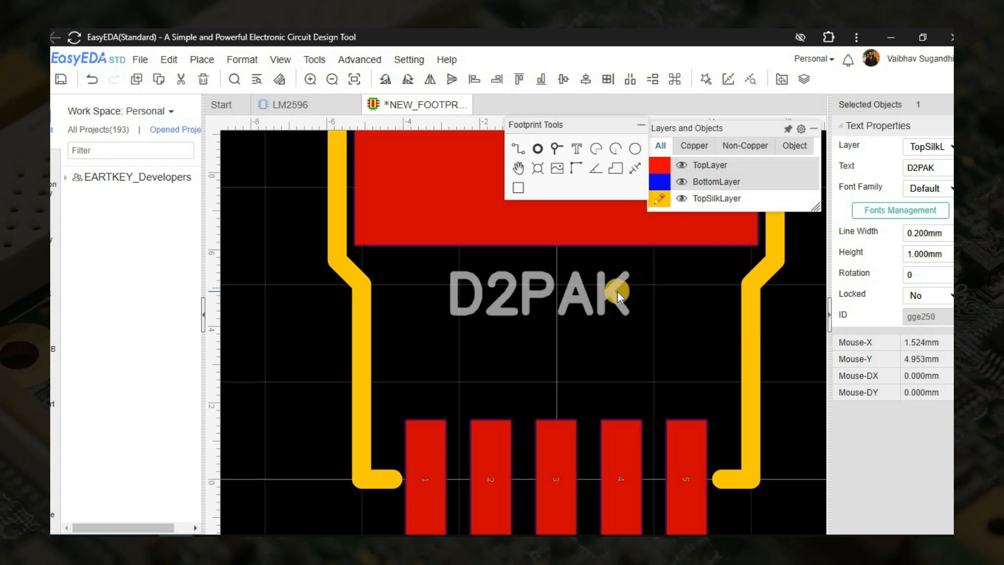
mouse_move(580, 300)
left_mouse_down()
mouse_move(611, 301)
mouse_move(554, 298)
mouse_move(565, 303)
left_mouse_up()
double_click(555, 301)
type("-5P")
key("Return")
scroll(565, 303, "down", 3)
left_click(738, 316)
scroll(738, 316, "down", 1)
right_click_drag(737, 315, 624, 342)
Start saving the footprint with the title D2PAK-5P and the tag D2PAK.
key("ctrl+s")
type("D2PAK")
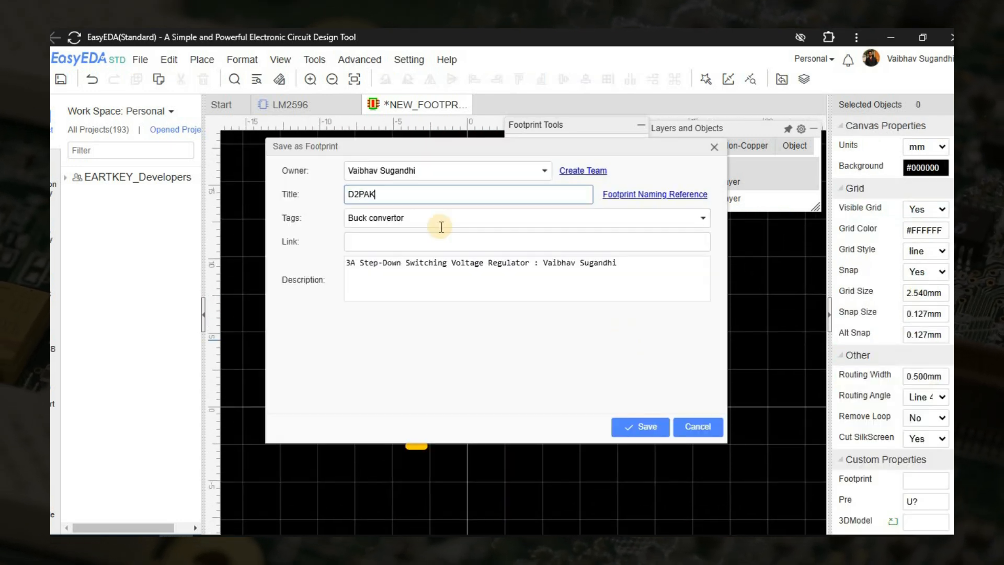
left_click(441, 225)
type("D2PA")
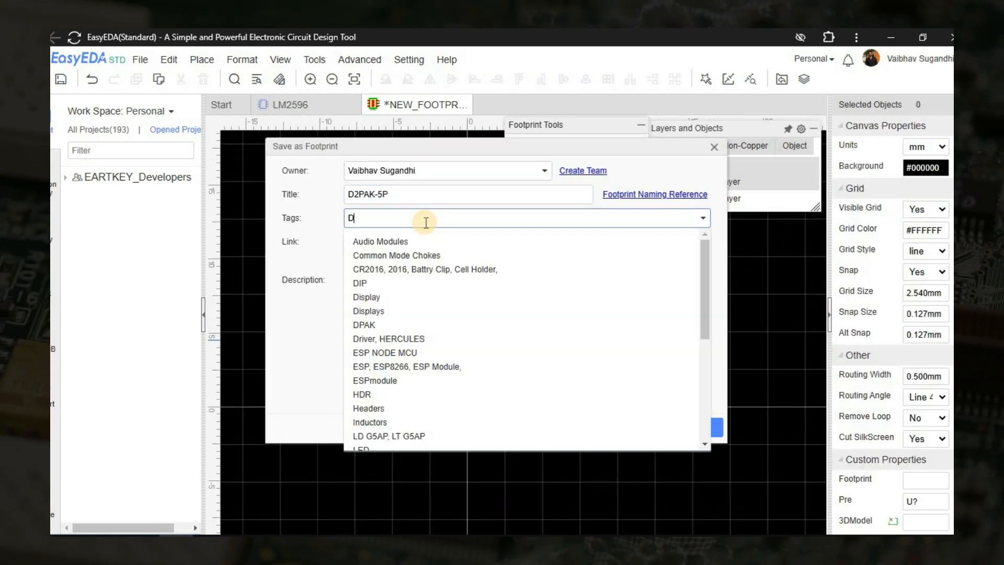
left_click(518, 238)
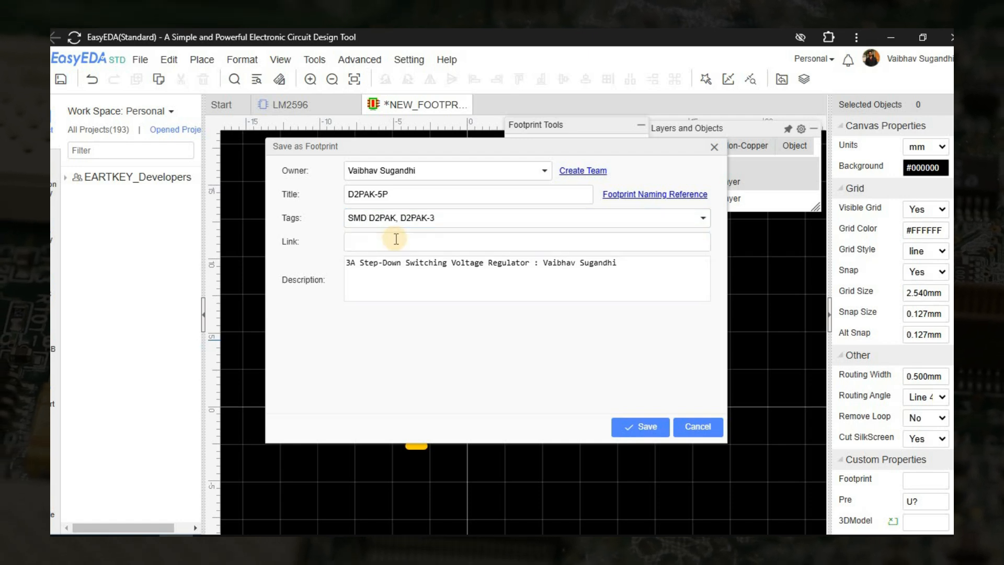
left_click(456, 218)
left_click(469, 218)
key("BackSpace")
key("BackSpace")
key("BackSpace")
key("BackSpace")
key("BackSpace")
key("BackSpace")
key("BackSpace")
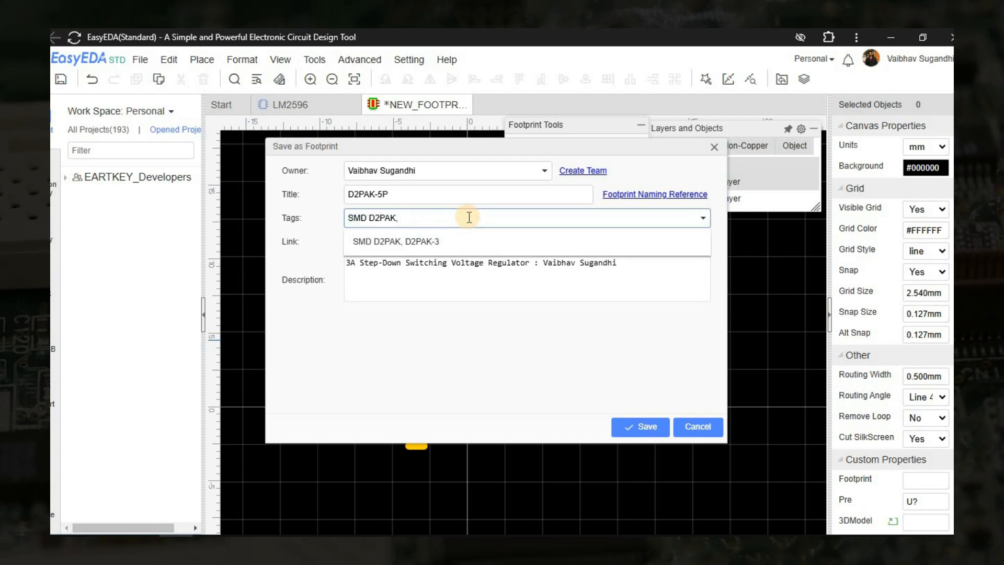
left_click_drag(369, 217, 352, 224)
key("BackSpace")
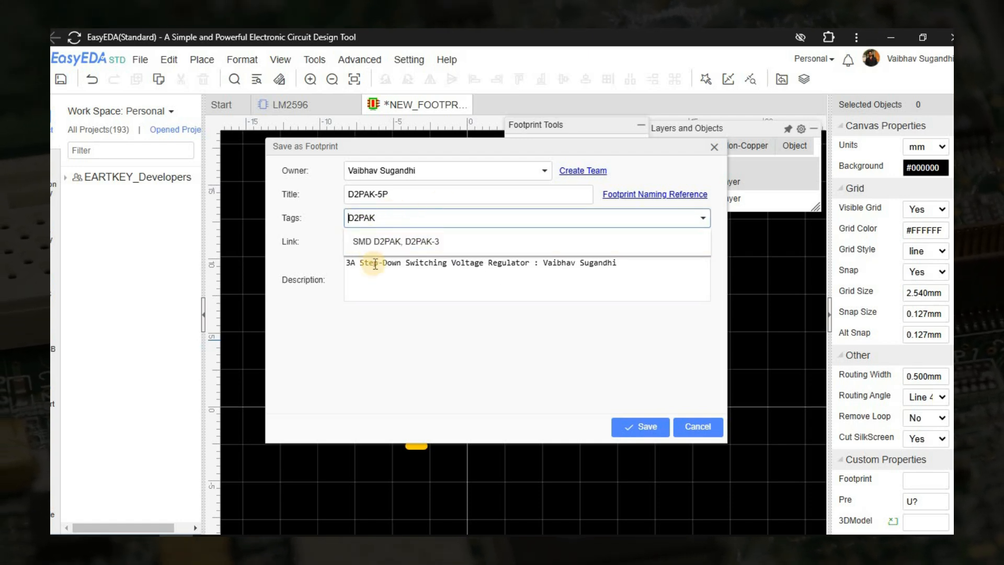
left_click(384, 245)
Replace the description text before the author's name with "Double Decker Package 5 Leads" and save the footprint.
left_click(397, 276)
left_click_drag(530, 263, 336, 253)
type("Double Dec")
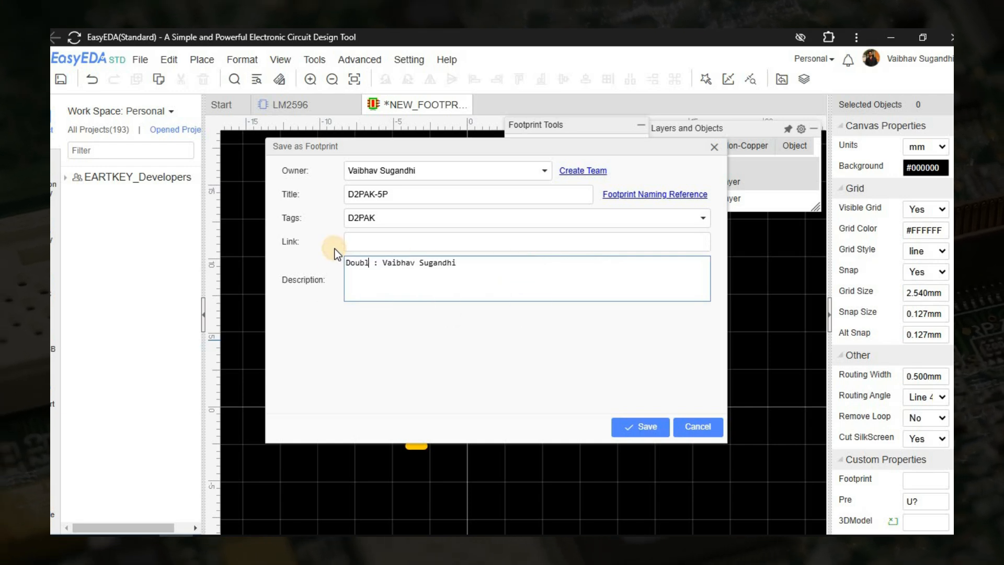
type("ker Package ")
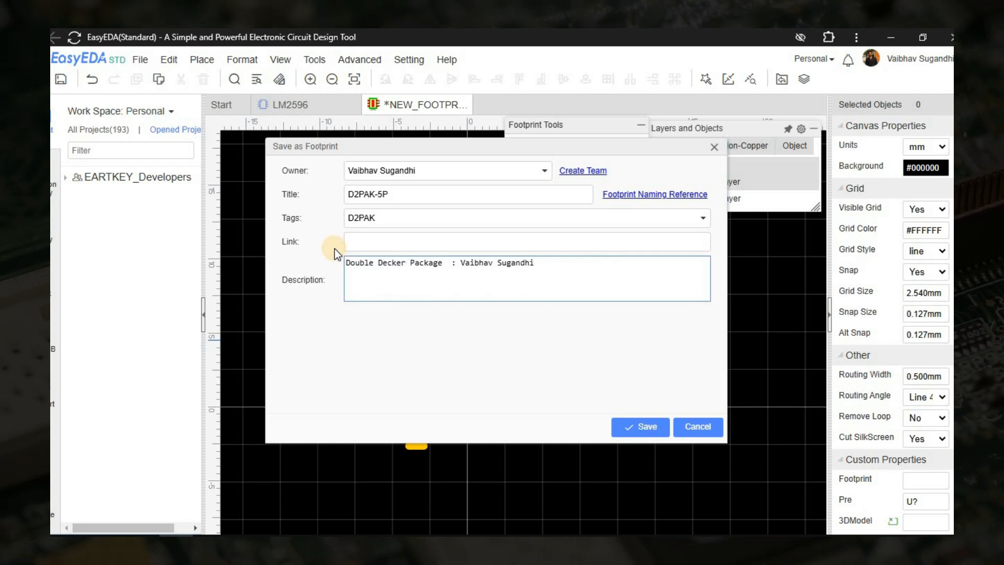
type("5 Leads")
left_click(600, 265)
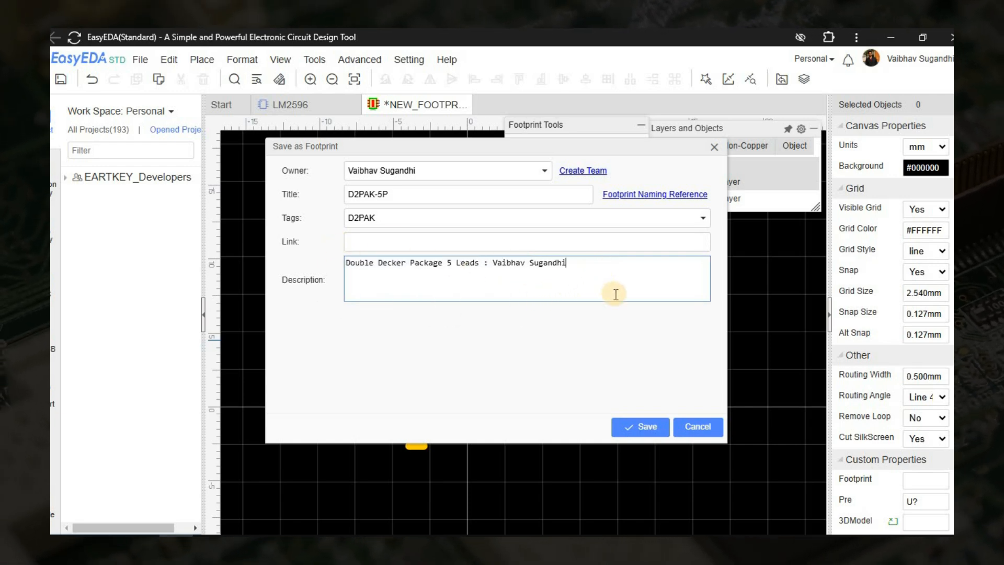
left_click(640, 426)
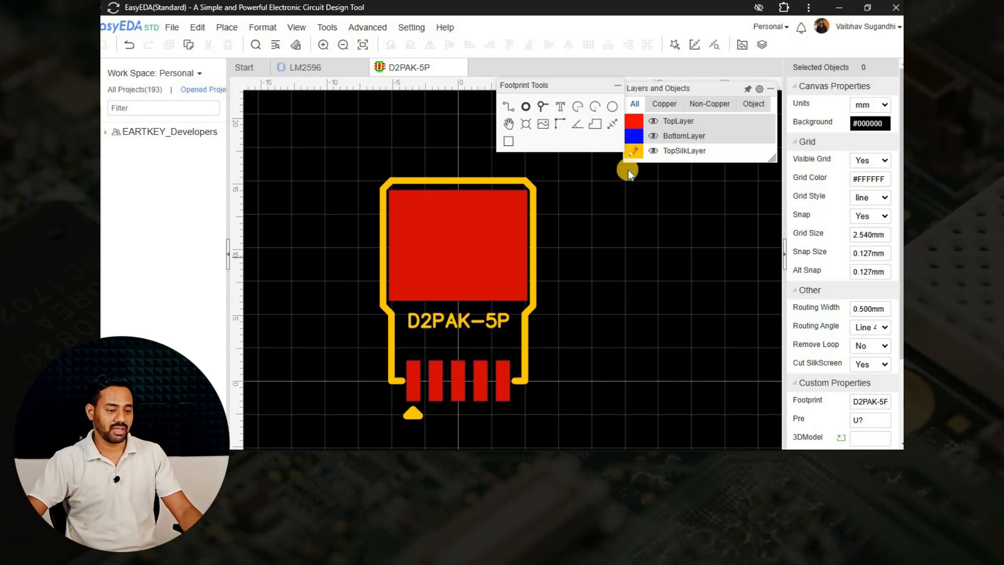
Search the workspace footprints for D2PAK and assign the D2PAK-5P footprint to the LM2596 schematic symbol.
mouse_move(669, 152)
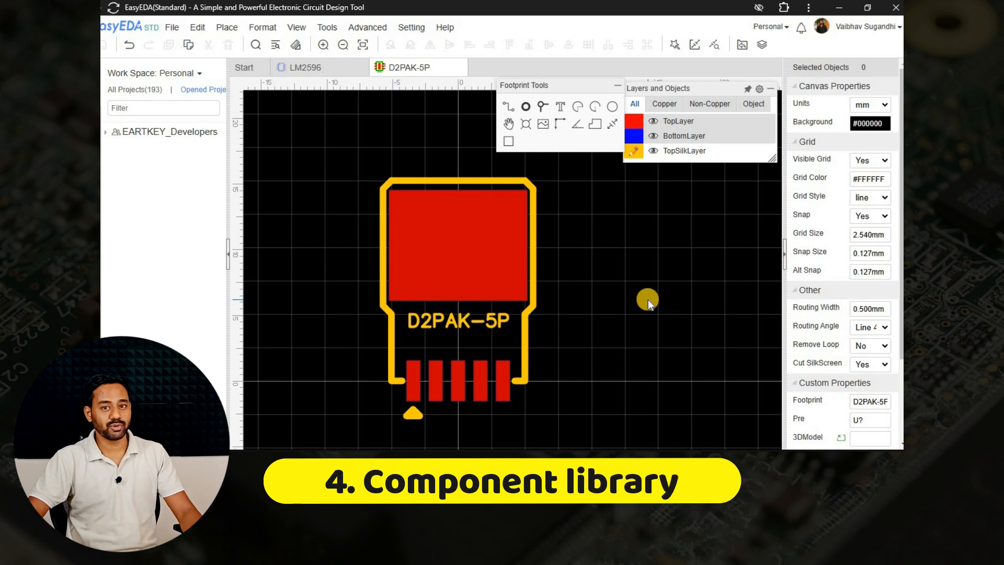
left_click(332, 65)
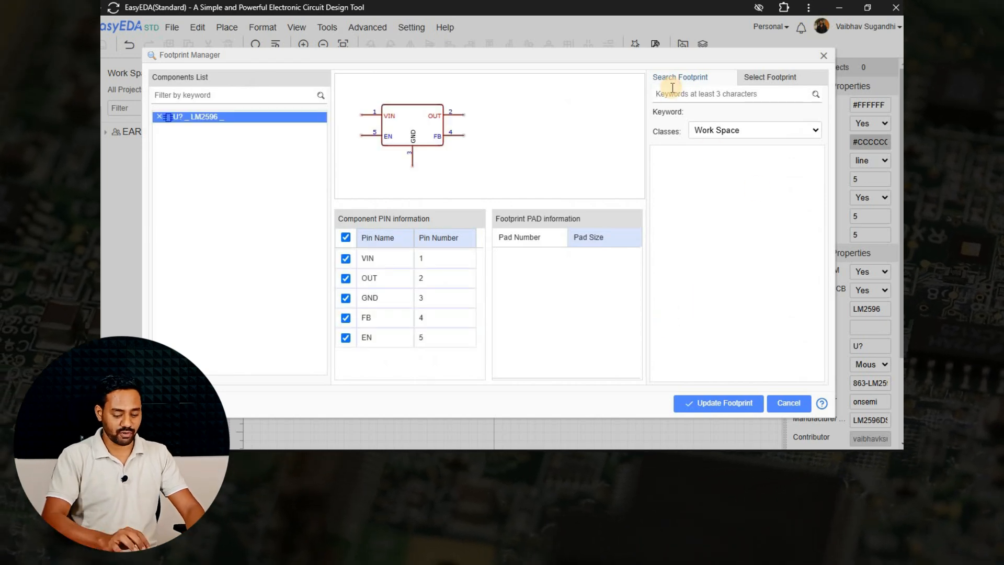
type("D2P")
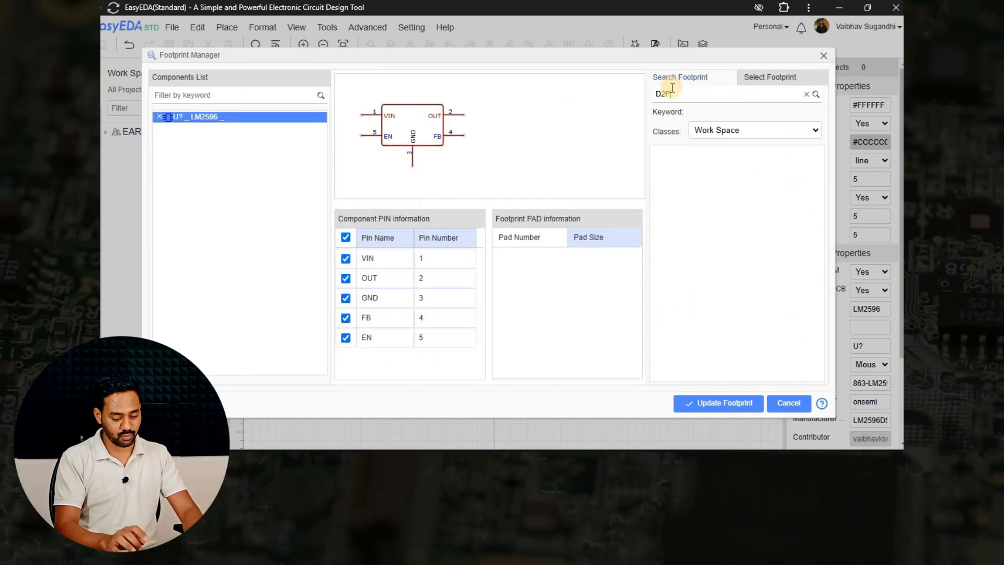
type("AK")
key("Return")
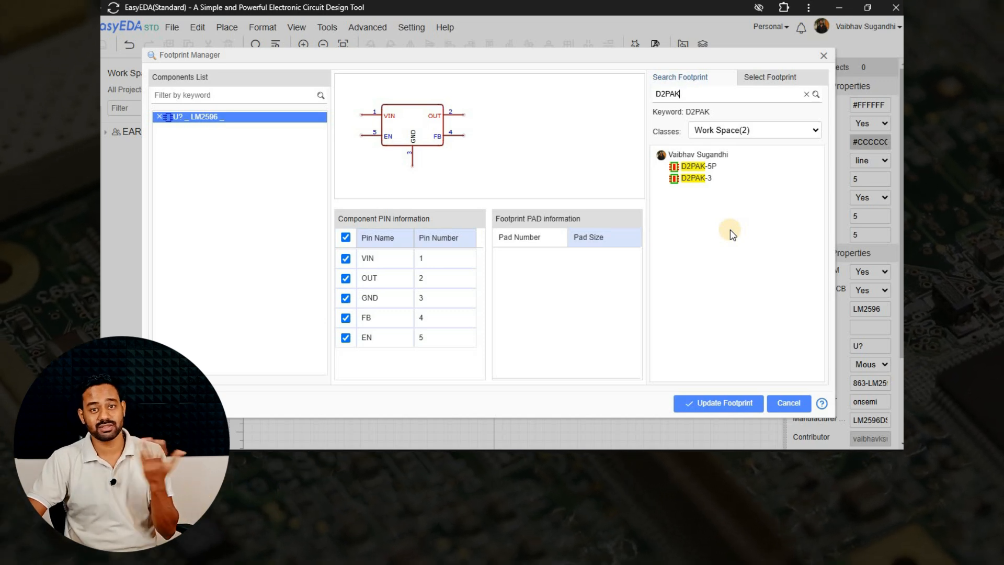
left_click(720, 170)
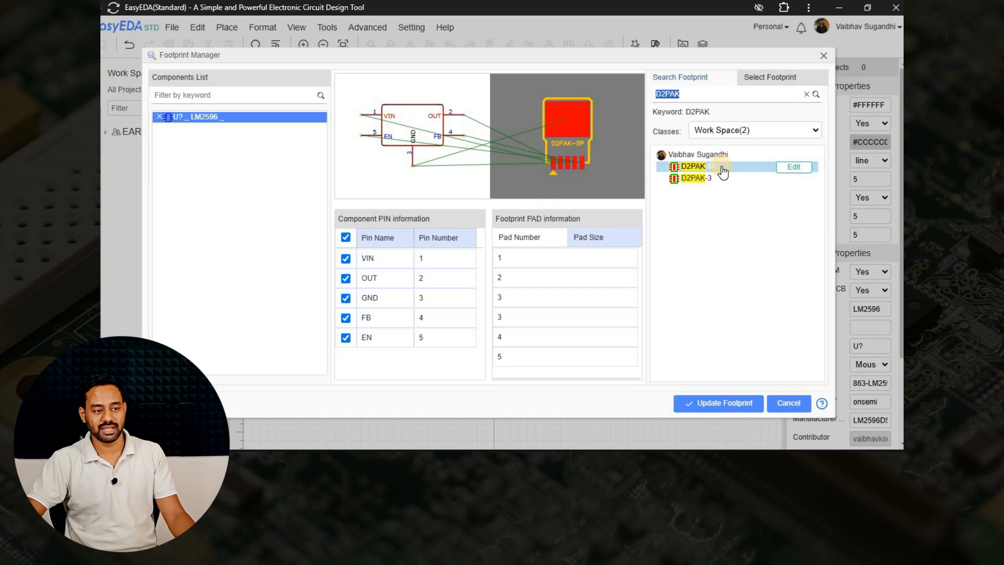
left_click(724, 403)
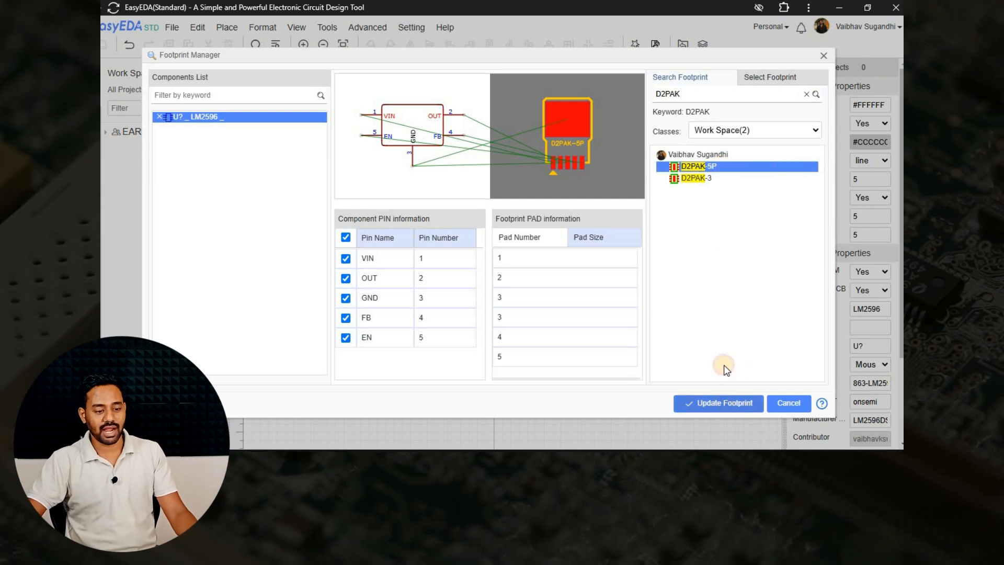
left_click(819, 57)
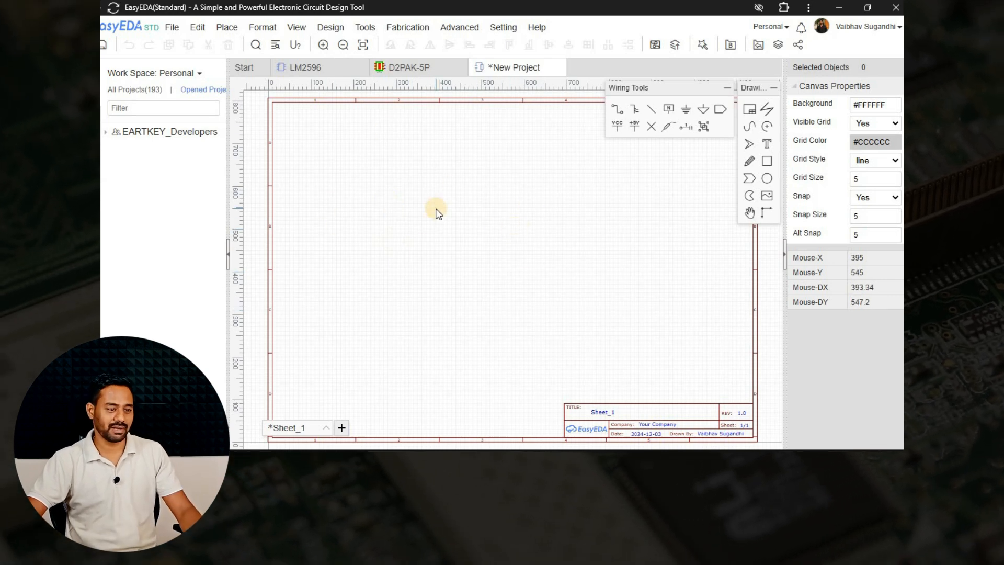
Find the LM2596 symbol with the D2PAK-5P footprint in the library and place two copies side by side on the new schematic sheet.
key("shift+f")
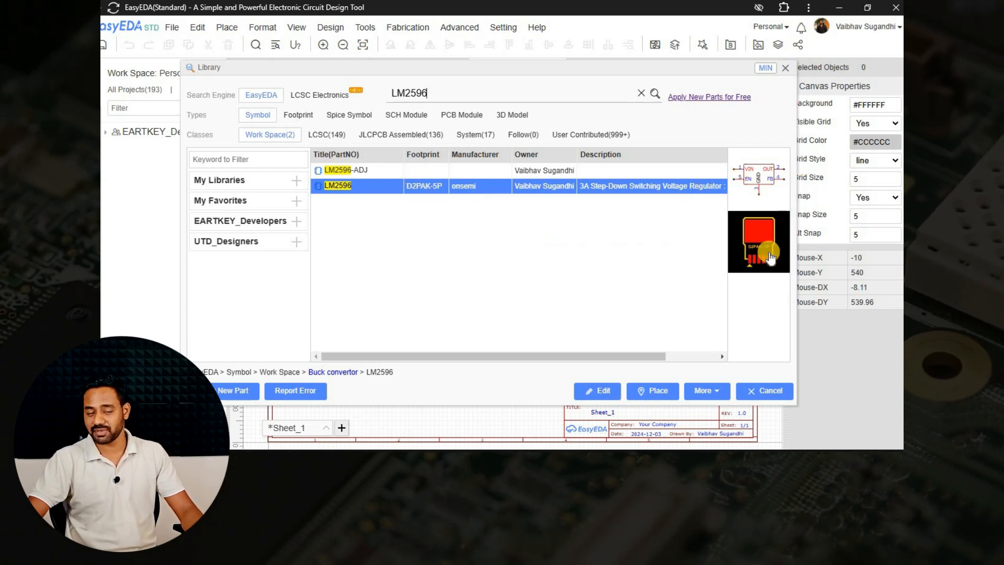
left_click(658, 397)
scroll(444, 245, "up", 5)
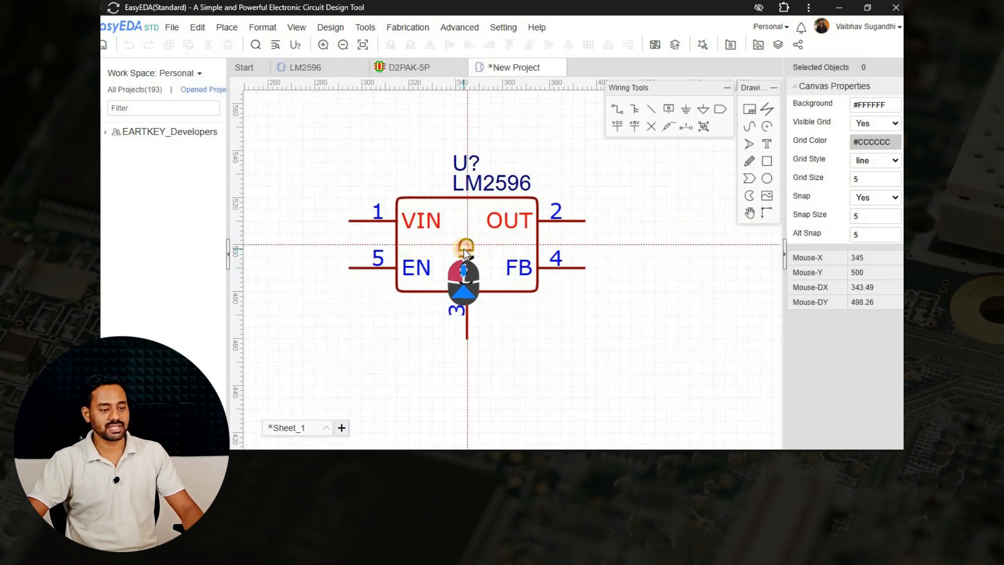
left_click(464, 250)
scroll(675, 272, "down", 2)
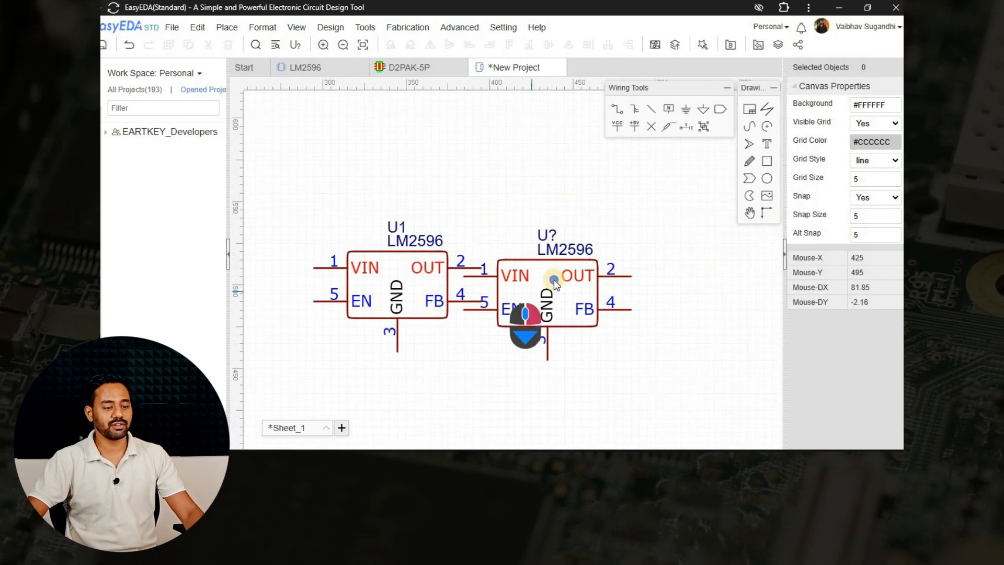
left_click(588, 281)
key("Escape")
right_click_drag(541, 364, 605, 308)
left_click(474, 248)
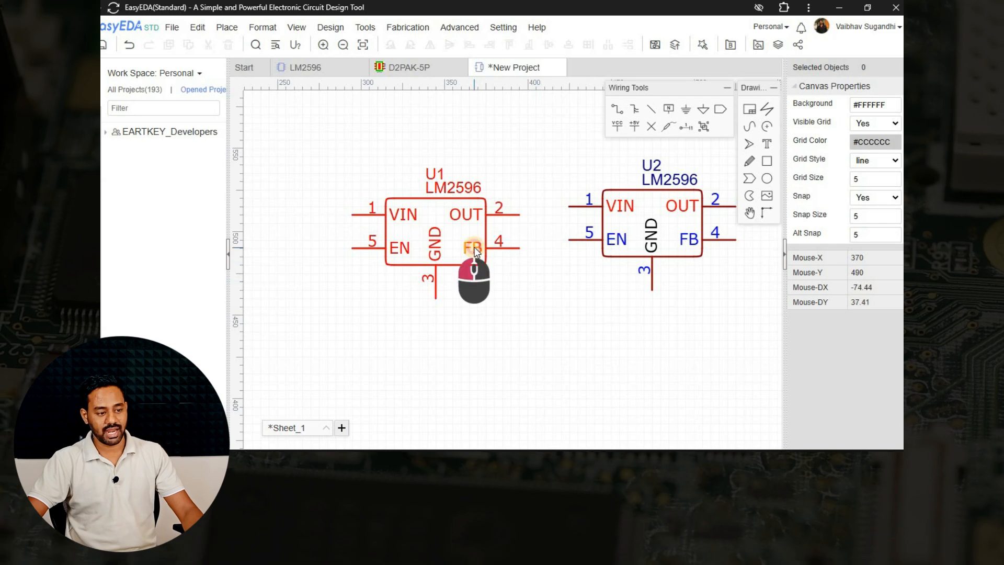